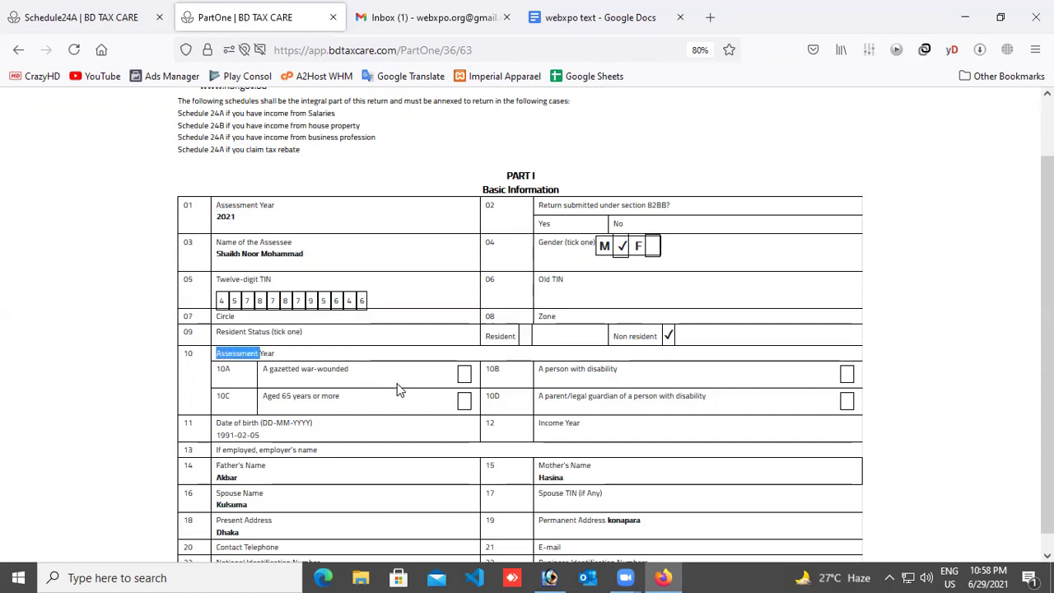
Step: Review the Basic Information table in Part I of the client's tax return
{"action": "scroll", "coordinate": [400, 386], "scroll_direction": "down", "scroll_amount": 1}
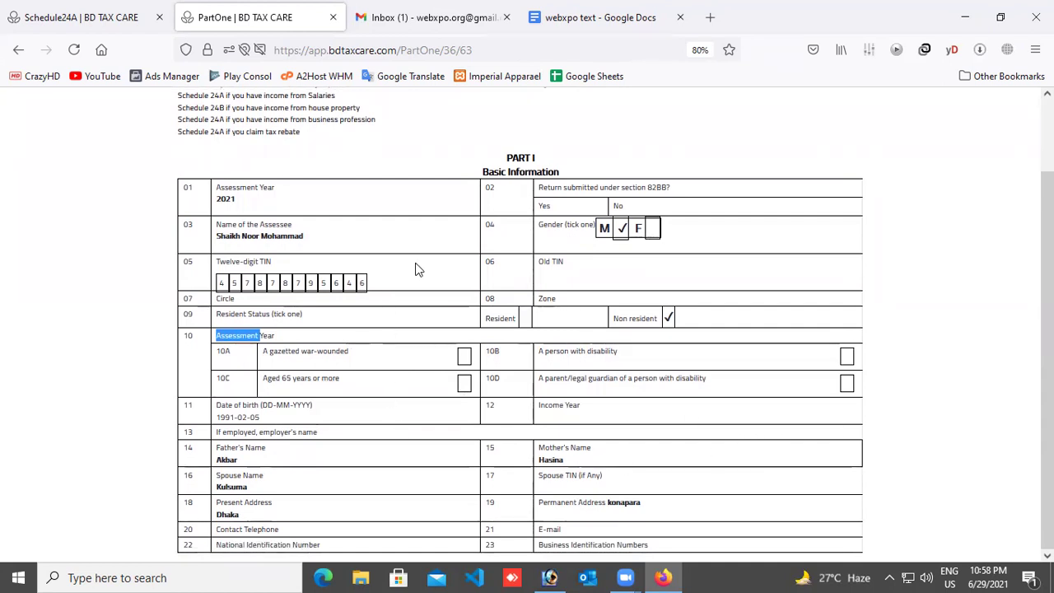
{"action": "scroll", "coordinate": [442, 380], "scroll_direction": "up", "scroll_amount": 1}
{"action": "scroll", "coordinate": [441, 379], "scroll_direction": "up", "scroll_amount": 2}
{"action": "scroll", "coordinate": [456, 378], "scroll_direction": "down", "scroll_amount": 3}
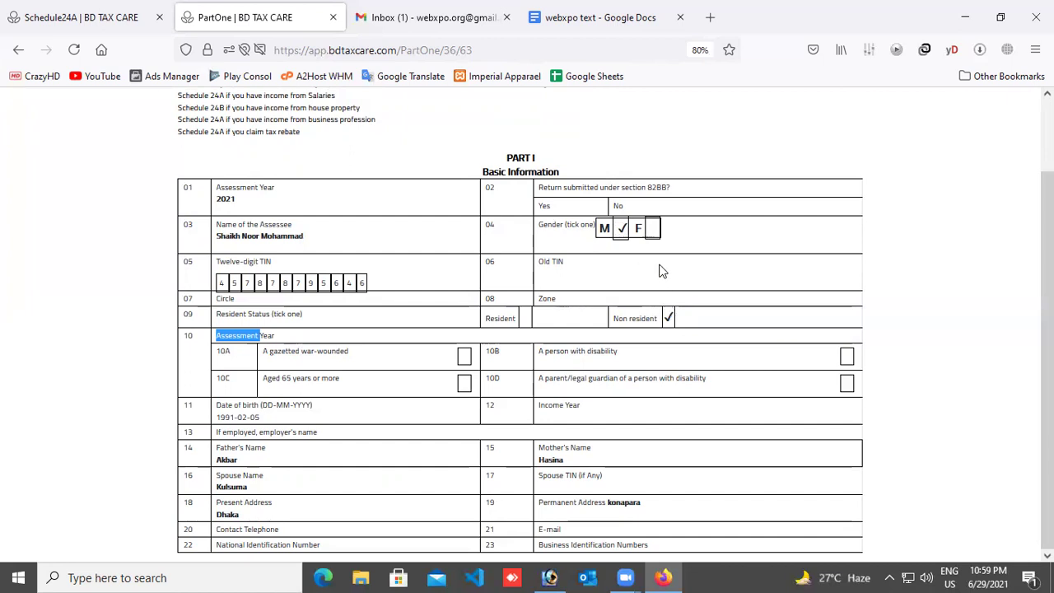
{"action": "scroll", "coordinate": [457, 366], "scroll_direction": "up", "scroll_amount": 2}
{"action": "scroll", "coordinate": [459, 360], "scroll_direction": "down", "scroll_amount": 2}
{"action": "scroll", "coordinate": [370, 297], "scroll_direction": "up", "scroll_amount": 2}
Step: Return to the client list and open the 2020-21 file of the government-salaried client with Id 37
{"action": "left_click", "coordinate": [190, 105]}
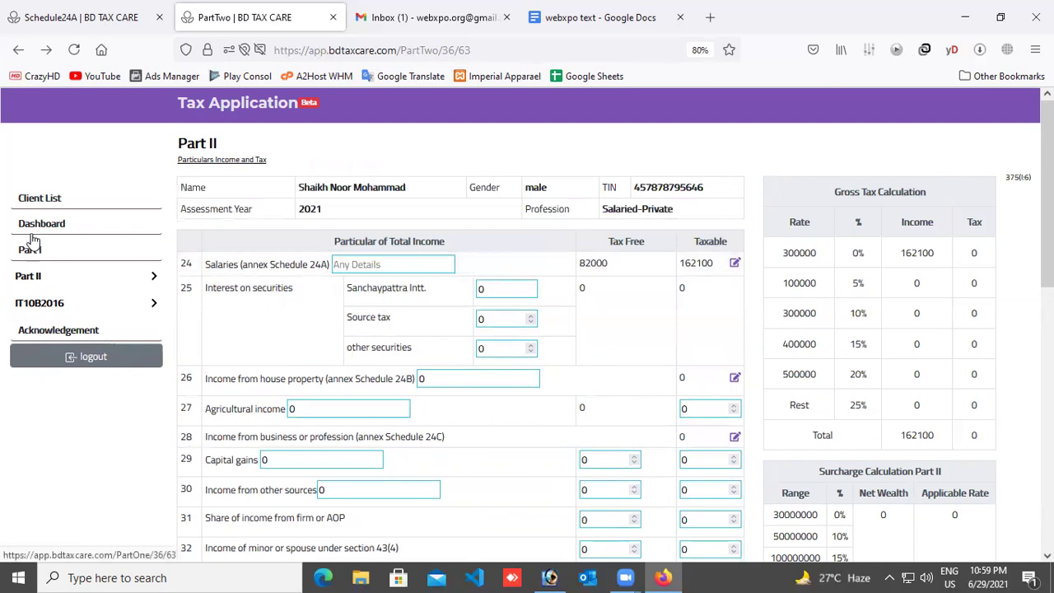
{"action": "left_click", "coordinate": [40, 198]}
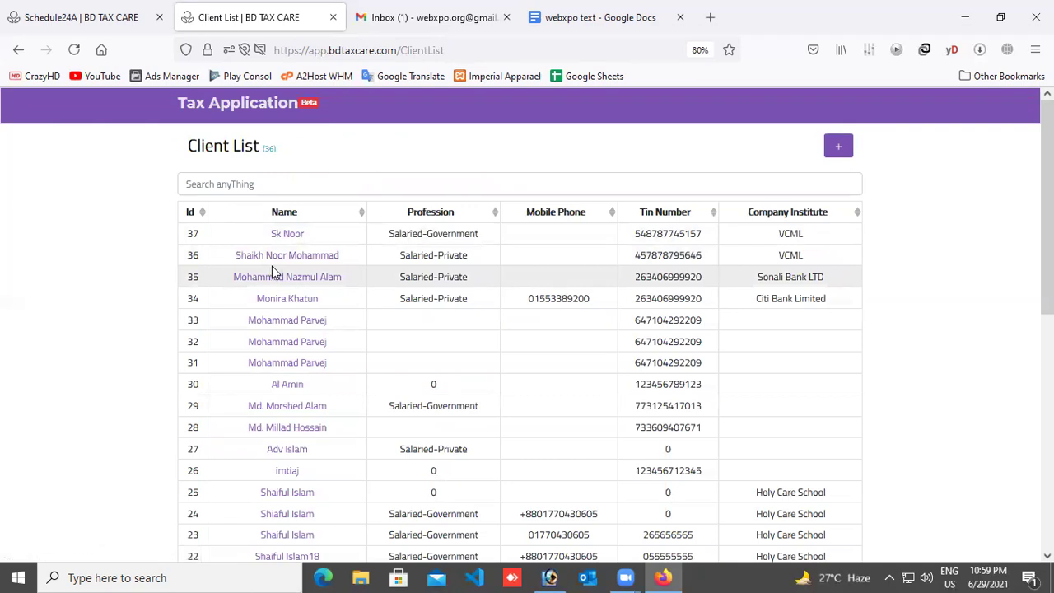
{"action": "left_click", "coordinate": [274, 236]}
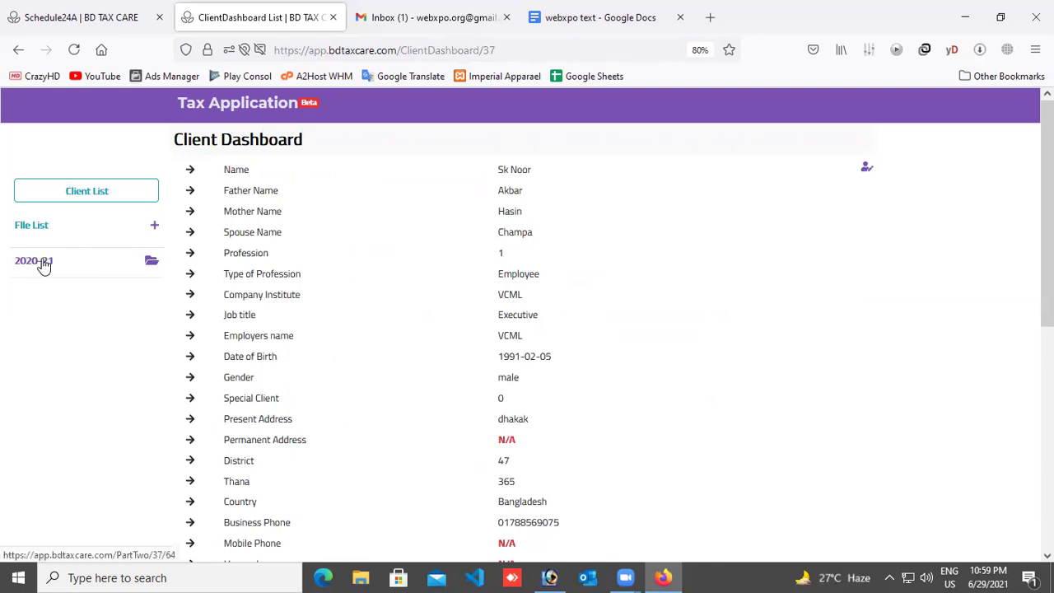
{"action": "left_click", "coordinate": [43, 263]}
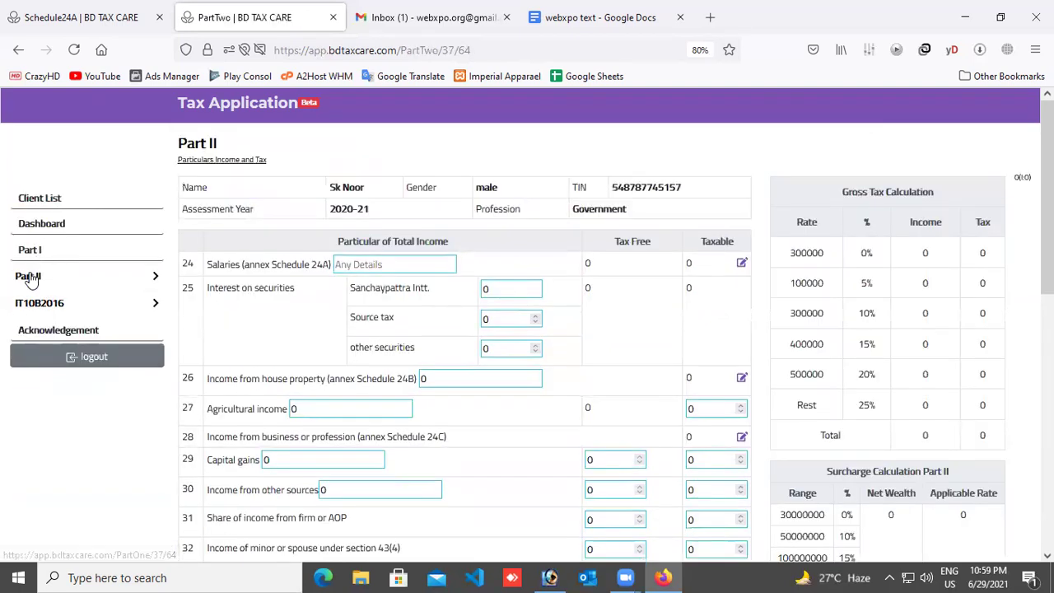
Step: Open Part Two of the return and go to the Schedule 24A salary details for editing
{"action": "left_click", "coordinate": [28, 276]}
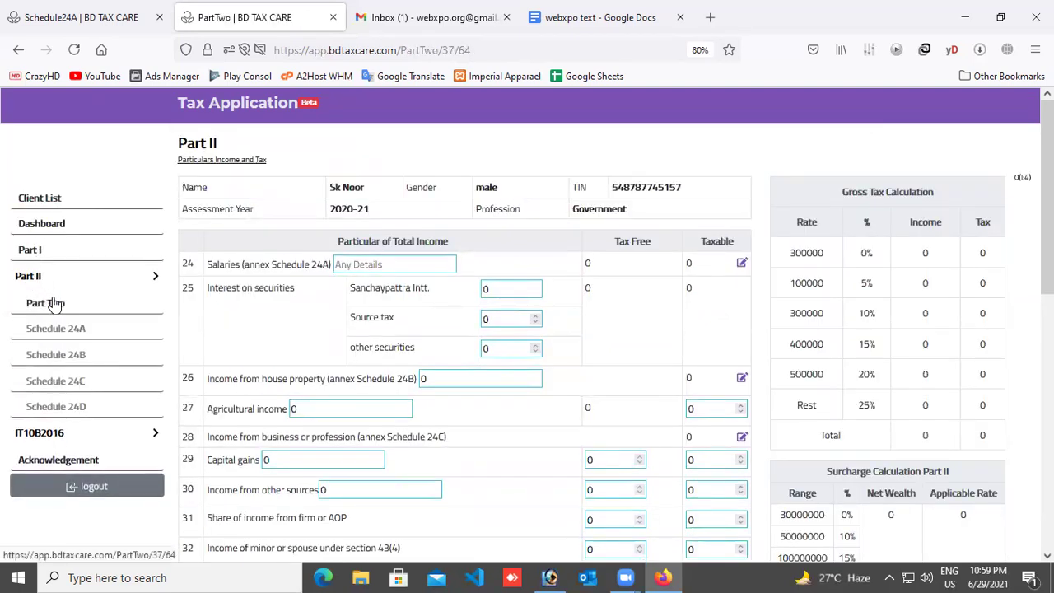
{"action": "left_click", "coordinate": [47, 301]}
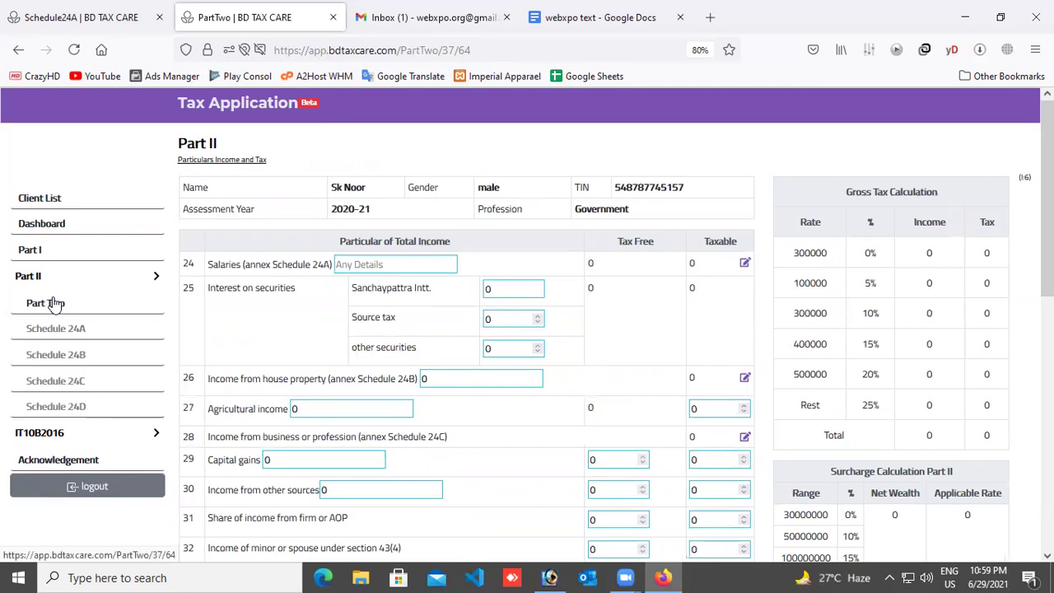
{"action": "left_click", "coordinate": [744, 264]}
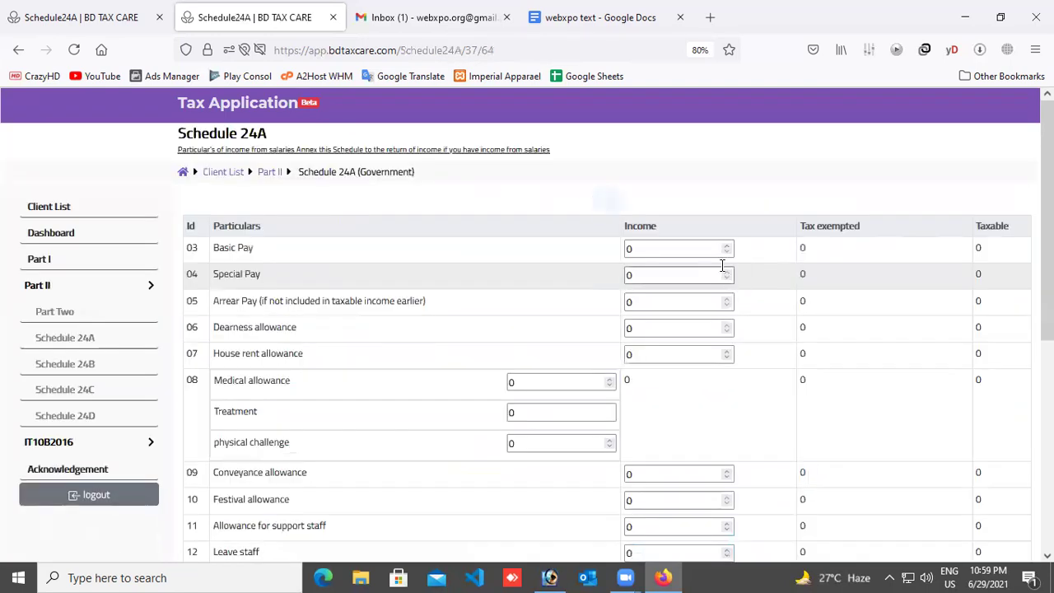
Step: Set the Basic Pay income to 75500 in Schedule 24A
{"action": "left_click", "coordinate": [683, 250]}
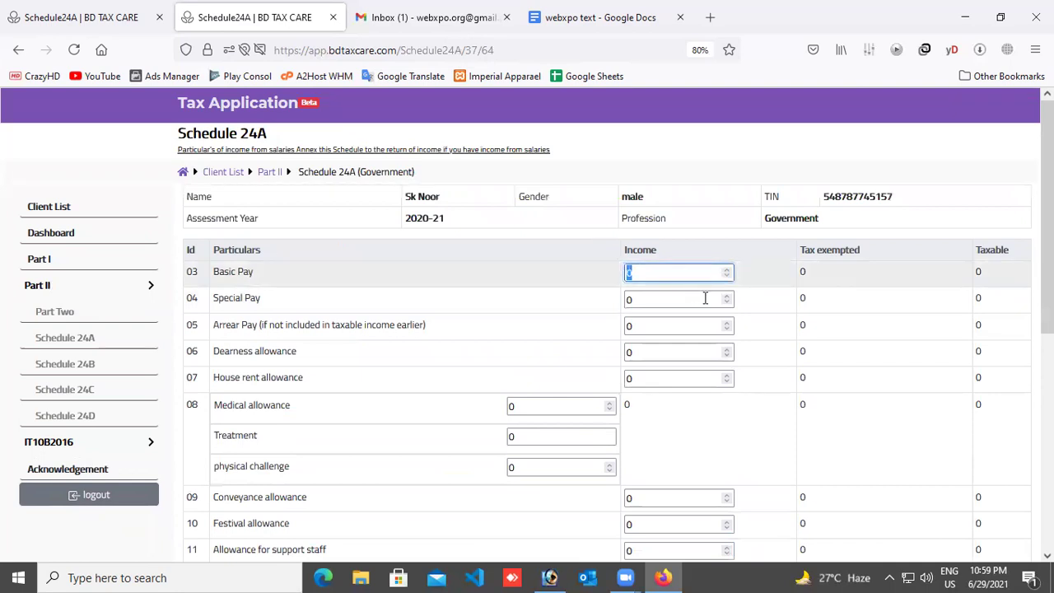
{"action": "scroll", "coordinate": [705, 303], "scroll_direction": "down", "scroll_amount": 1}
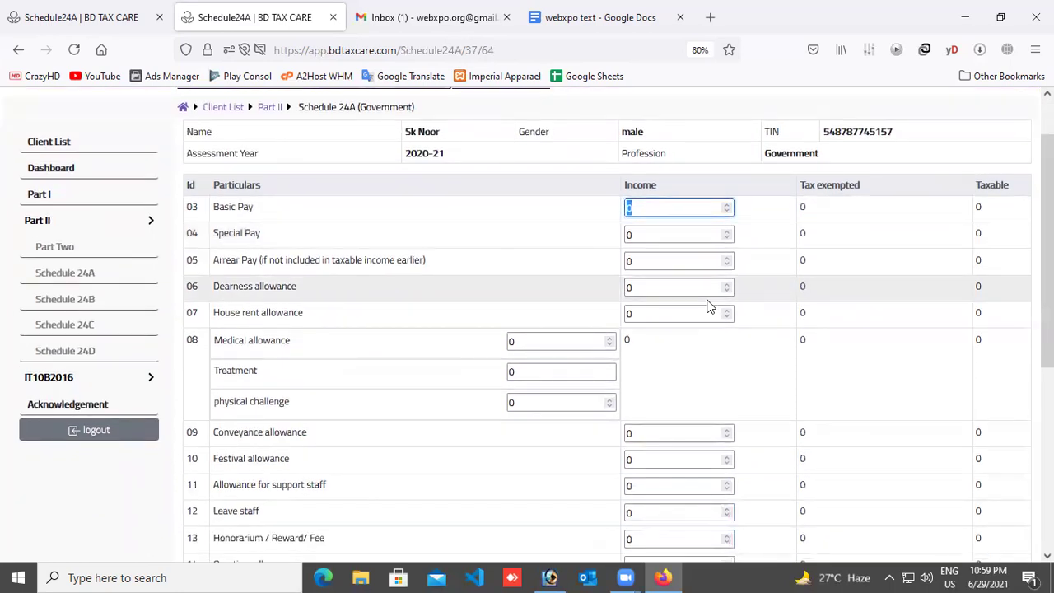
{"action": "type", "text": "7550"}
{"action": "key", "text": "BackSpace"}
{"action": "key", "text": "BackSpace"}
{"action": "type", "text": "500"}
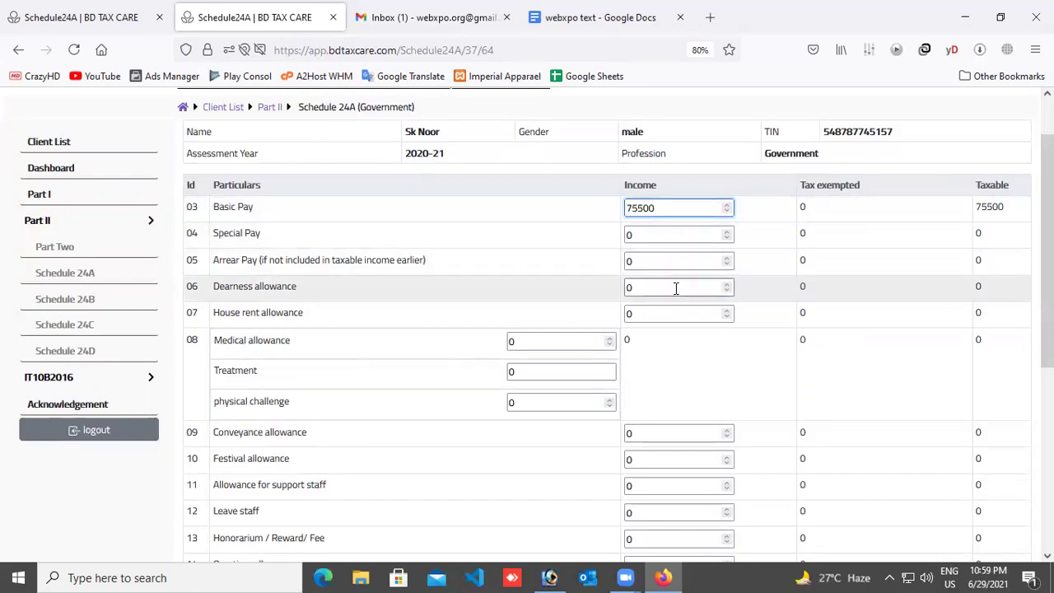
Step: Enter 30000 as the house rent allowance and 5000 as the medical allowance
{"action": "left_click_drag", "start_coordinate": [650, 313], "coordinate": [575, 318]}
{"action": "type", "text": "30000"}
{"action": "key", "text": "Tab"}
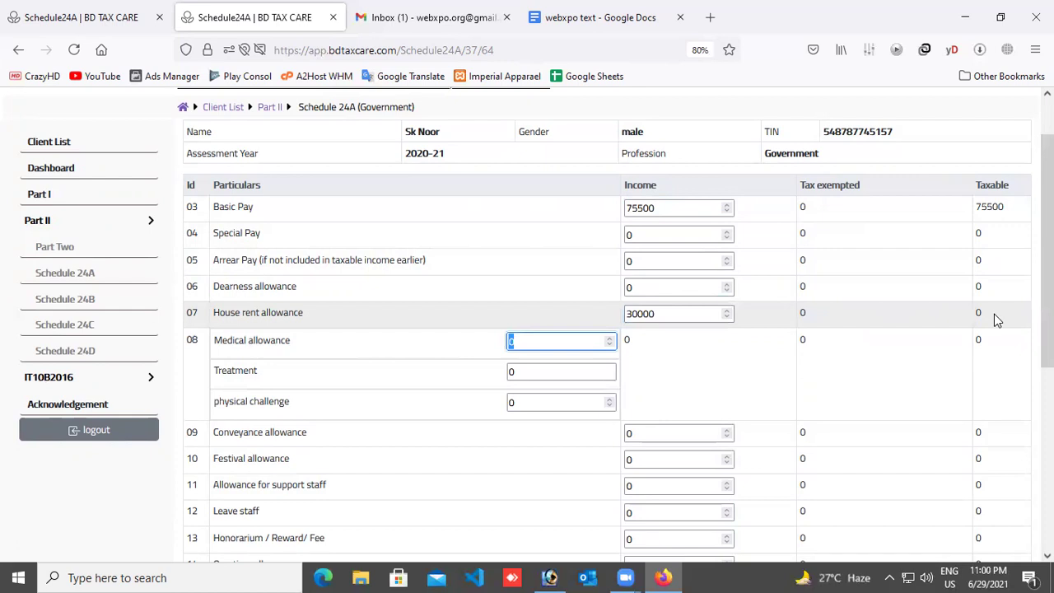
{"action": "type", "text": "5000"}
{"action": "key", "text": "Tab"}
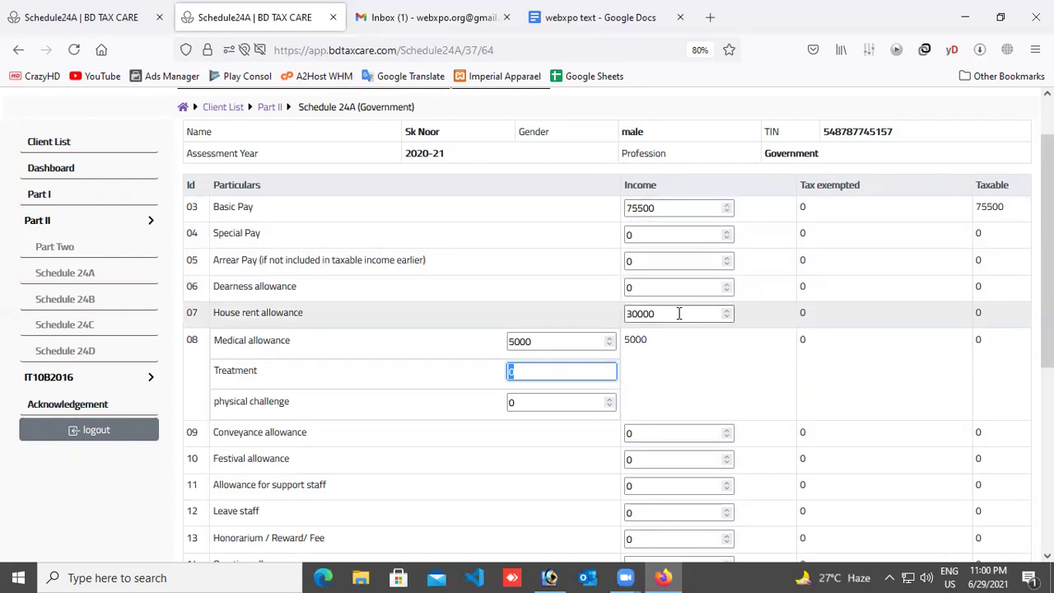
Step: Replace the Basic Pay income with 3500000
{"action": "left_click_drag", "start_coordinate": [660, 207], "coordinate": [607, 208]}
{"action": "type", "text": "35"}
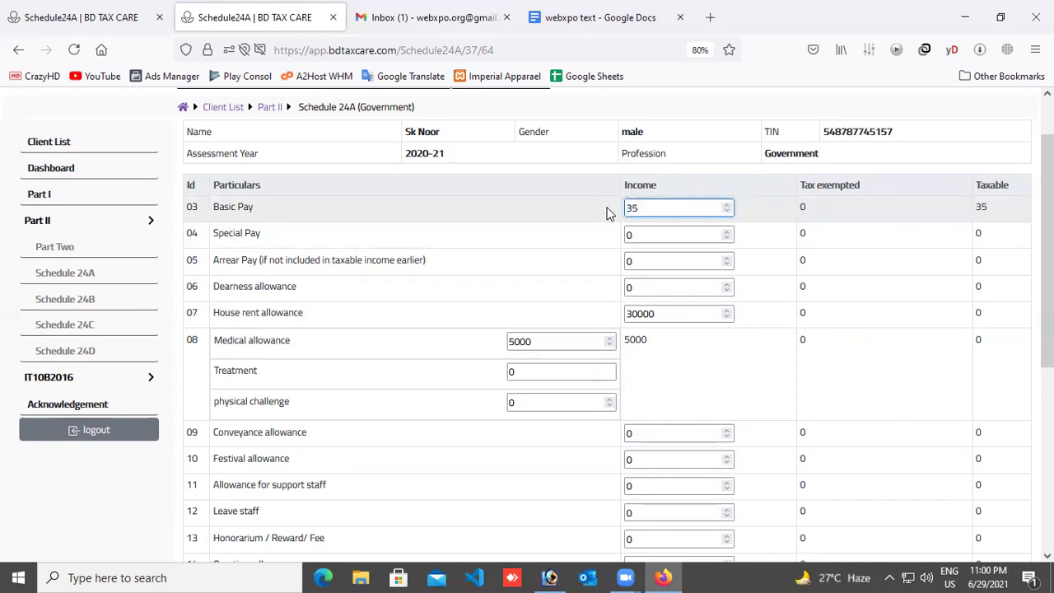
{"action": "type", "text": "00000"}
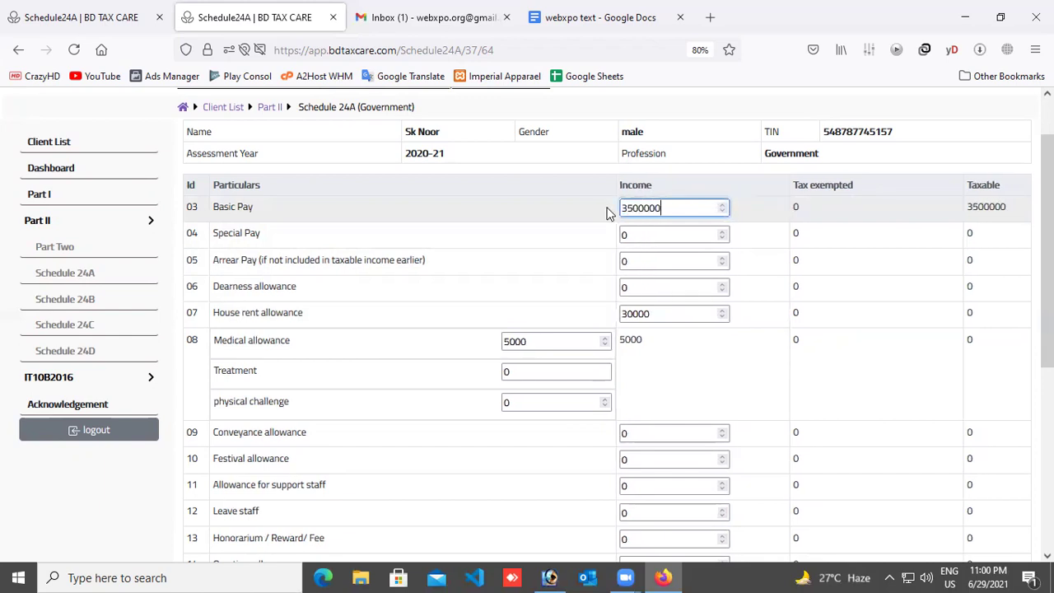
{"action": "key", "text": "Tab"}
{"action": "key", "text": "Tab"}
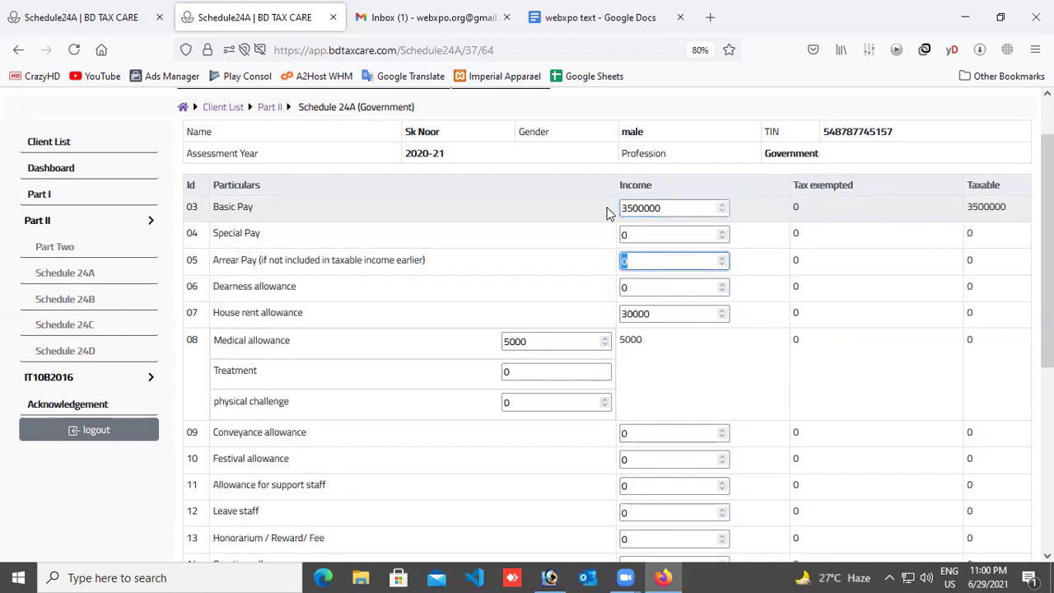
{"action": "key", "text": "shift+Tab"}
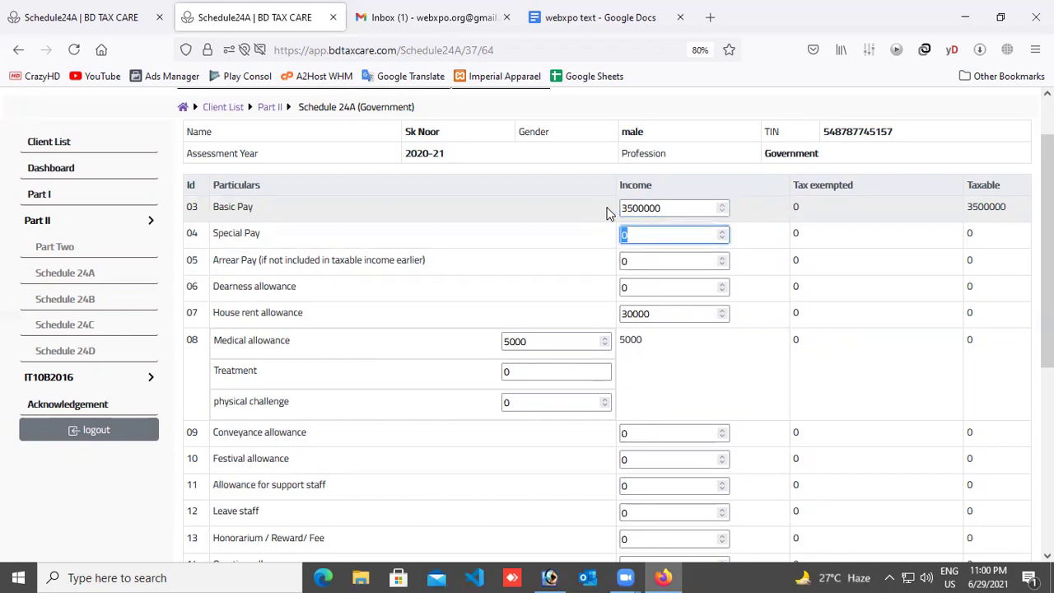
{"action": "key", "text": "shift+Tab"}
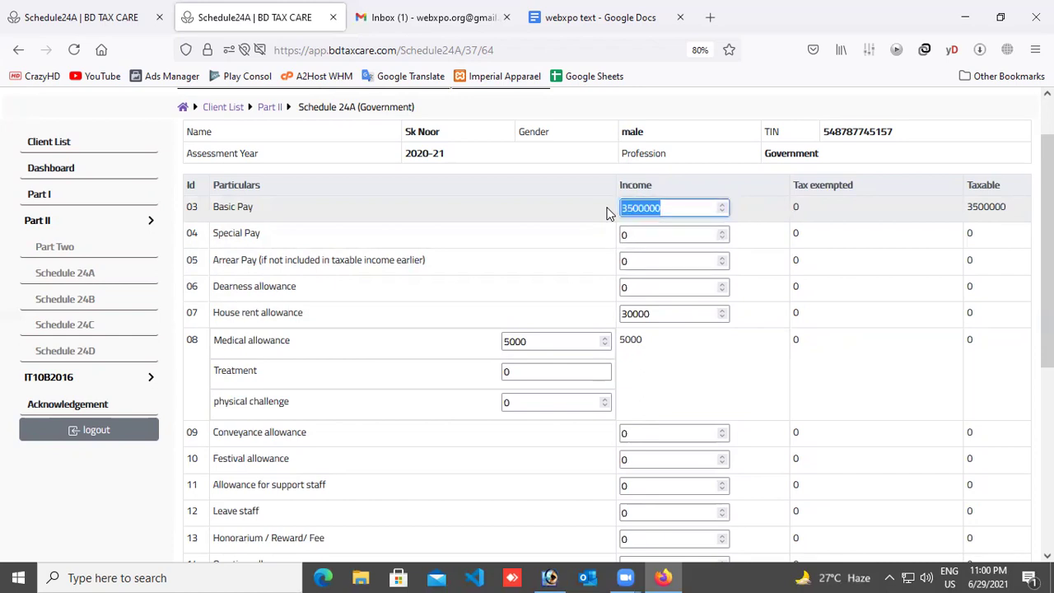
Step: Correct the Basic Pay income to 850000
{"action": "key", "text": "Home"}
{"action": "key", "text": "Delete"}
{"action": "type", "text": "8"}
{"action": "key", "text": "Right"}
{"action": "key", "text": "Right"}
{"action": "key", "text": "Delete"}
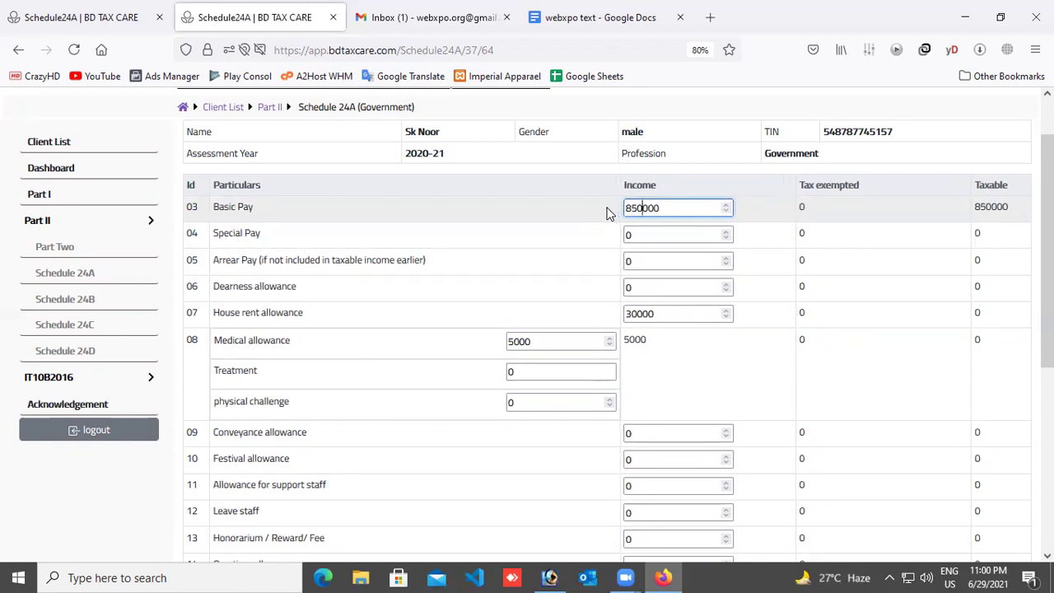
Step: Set the Special Pay income to 50000
{"action": "key", "text": "Tab"}
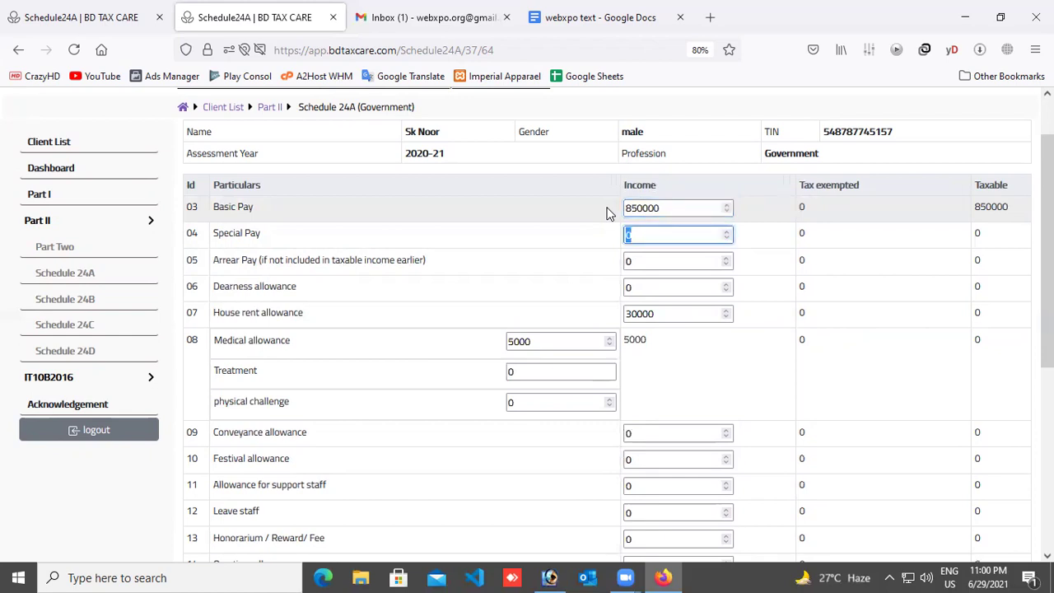
{"action": "type", "text": "50000"}
{"action": "key", "text": "Tab"}
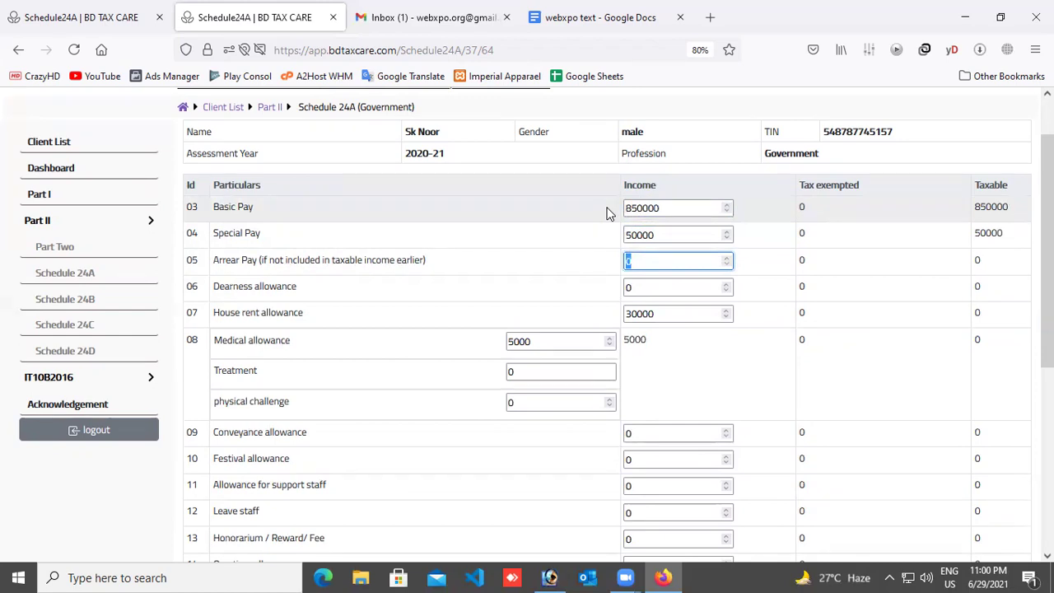
Step: Leave arrear pay and dearness allowance as they are and change the house rent allowance to 500000
{"action": "key", "text": "Tab"}
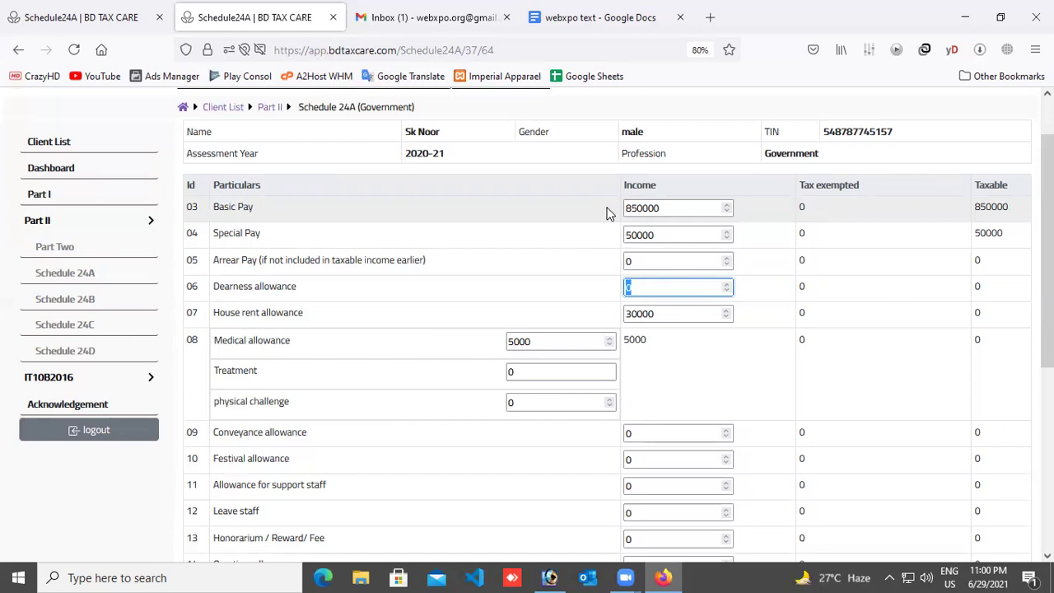
{"action": "key", "text": "Tab"}
{"action": "key", "text": "Tab"}
{"action": "key", "text": "shift+Tab"}
{"action": "key", "text": "Tab"}
{"action": "key", "text": "shift+Tab"}
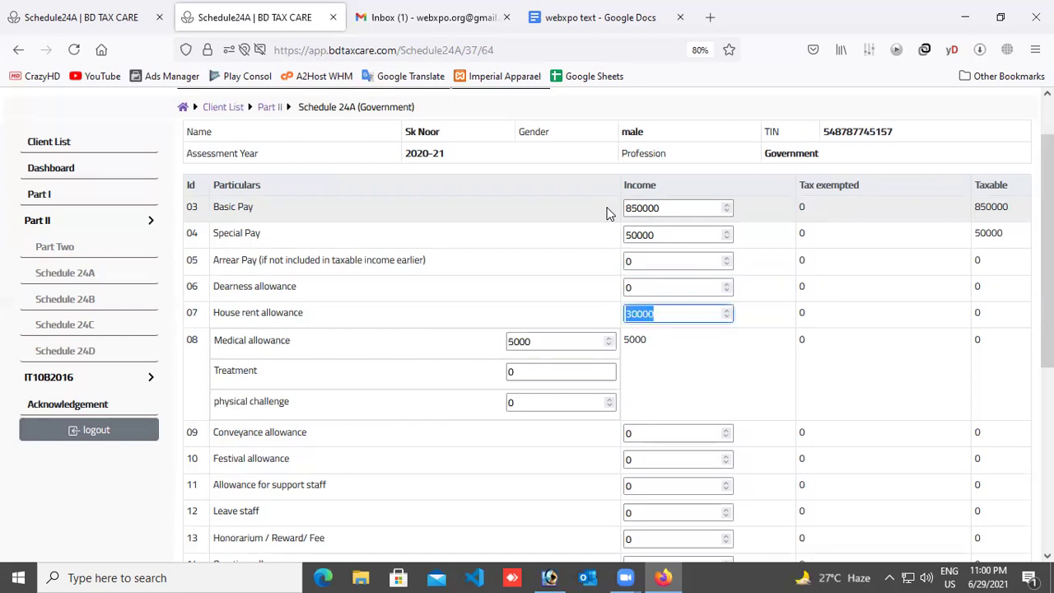
{"action": "type", "text": "500000"}
{"action": "key", "text": "Tab"}
Step: Raise the house rent allowance to 7500000
{"action": "key", "text": "shift+Tab"}
{"action": "key", "text": "shift+Tab"}
{"action": "key", "text": "shift+Tab"}
{"action": "key", "text": "shift+Tab"}
{"action": "key", "text": "shift+Tab"}
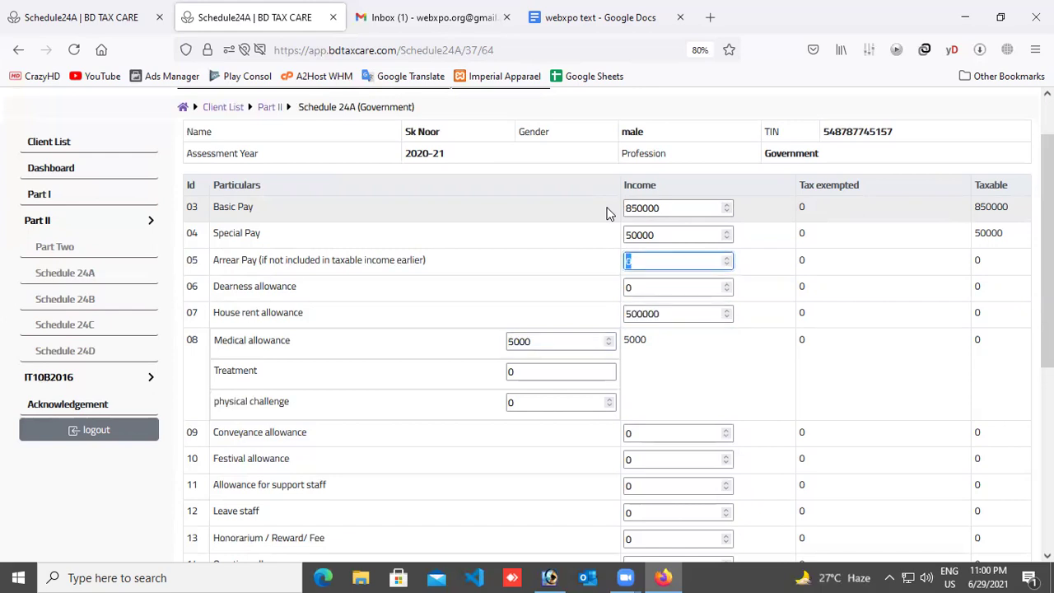
{"action": "key", "text": "Right"}
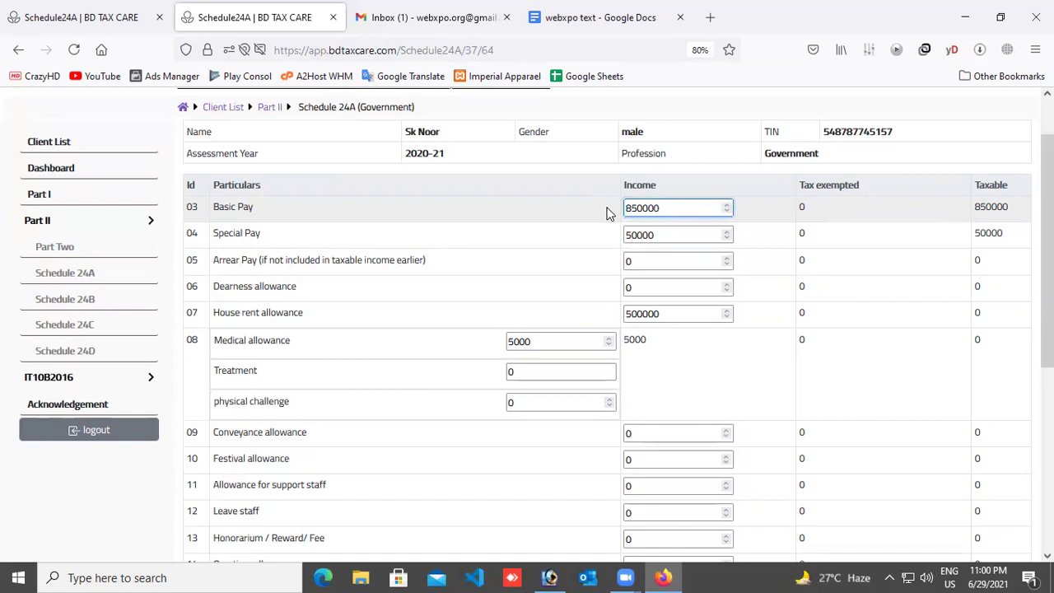
{"action": "key", "text": "Tab"}
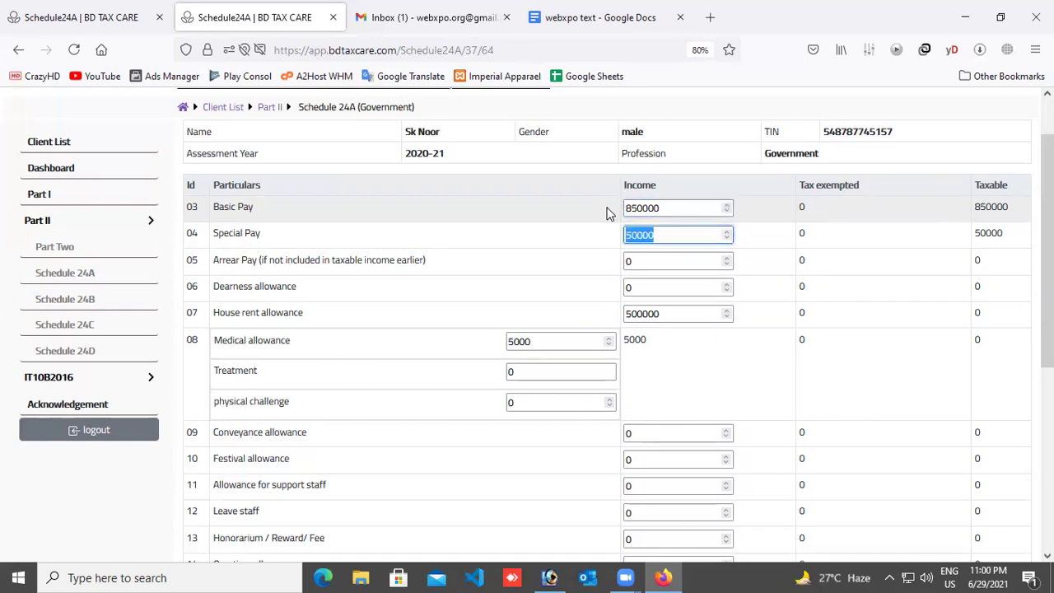
{"action": "key", "text": "Tab"}
{"action": "key", "text": "Tab"}
{"action": "key", "text": "Tab"}
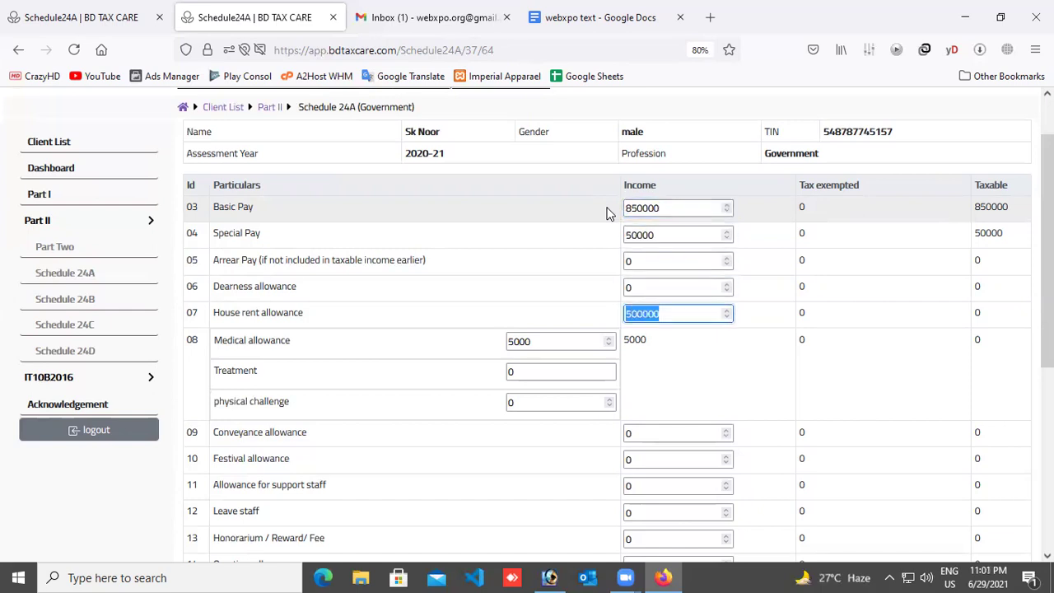
{"action": "type", "text": "7500000"}
{"action": "key", "text": "Tab"}
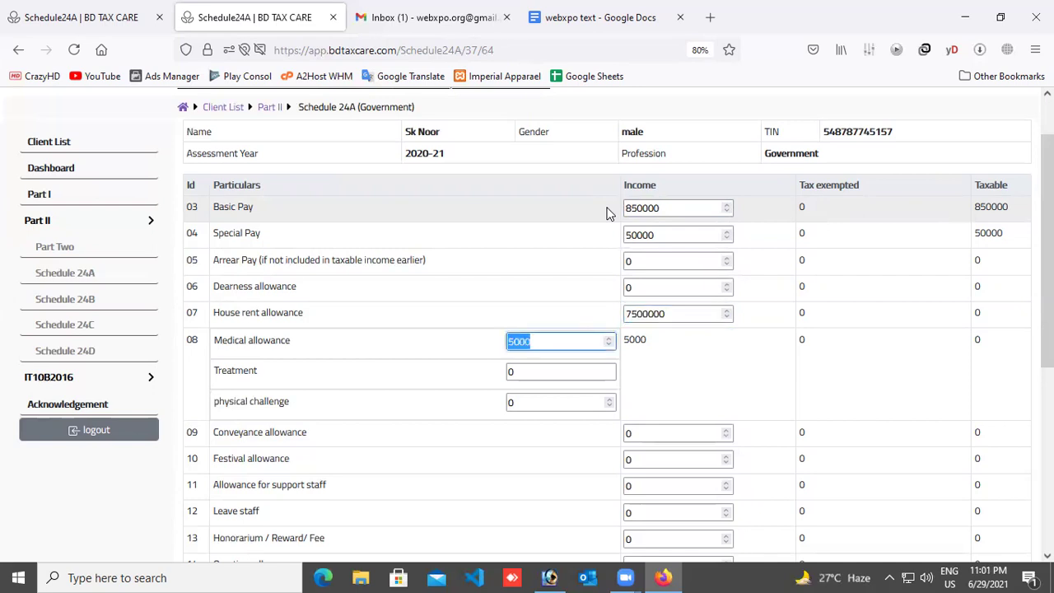
Step: Fill in row 08 with 4500000 for medical allowance, 45 for treatment and 454 for physical challenge
{"action": "key", "text": "shift+Tab"}
{"action": "key", "text": "Tab"}
{"action": "type", "text": "4500000"}
{"action": "key", "text": "Tab"}
{"action": "type", "text": "45"}
{"action": "key", "text": "Tab"}
{"action": "type", "text": "454"}
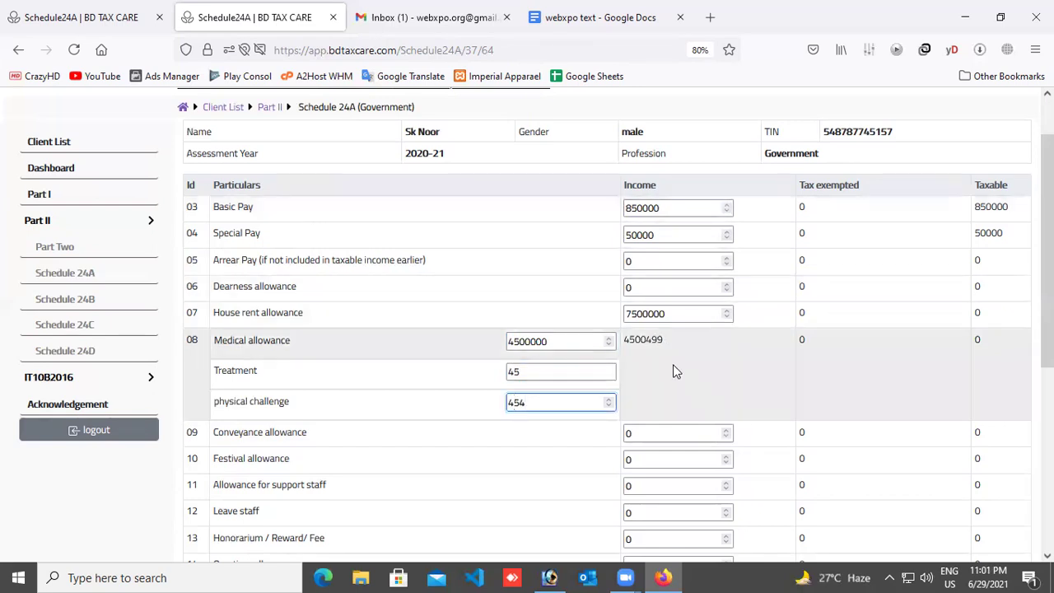
{"action": "key", "text": "Tab"}
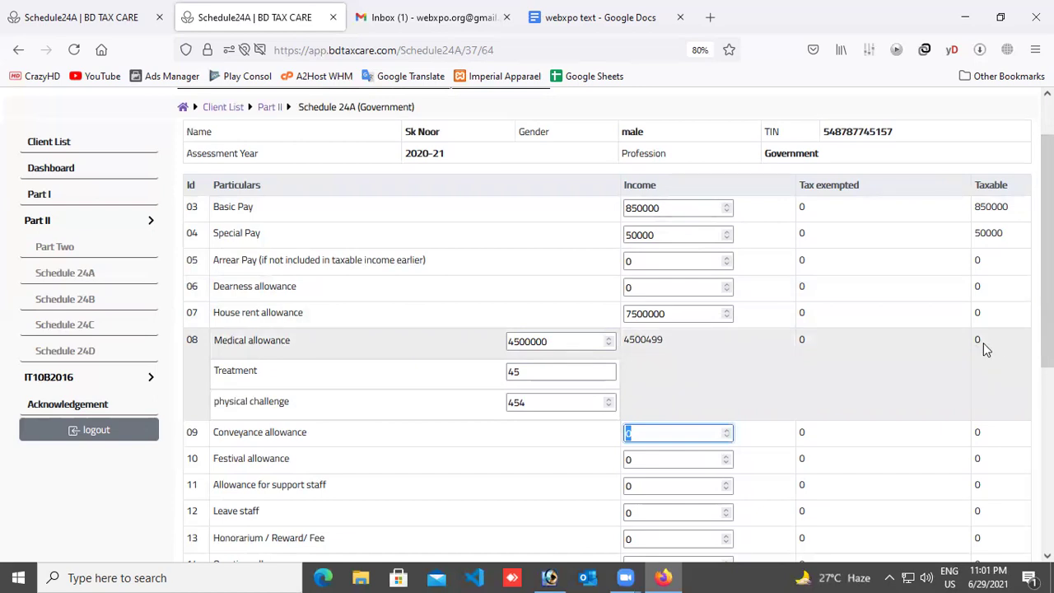
Step: Reduce the medical allowance to 4500
{"action": "key", "text": "shift+Tab"}
{"action": "key", "text": "shift+Tab"}
{"action": "key", "text": "shift+Tab"}
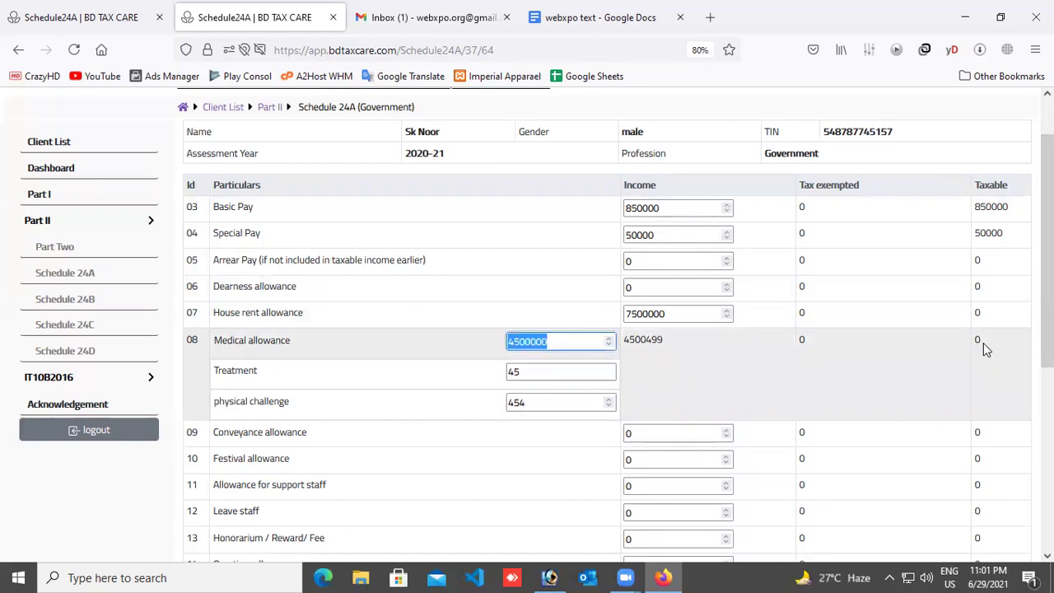
{"action": "type", "text": "4500"}
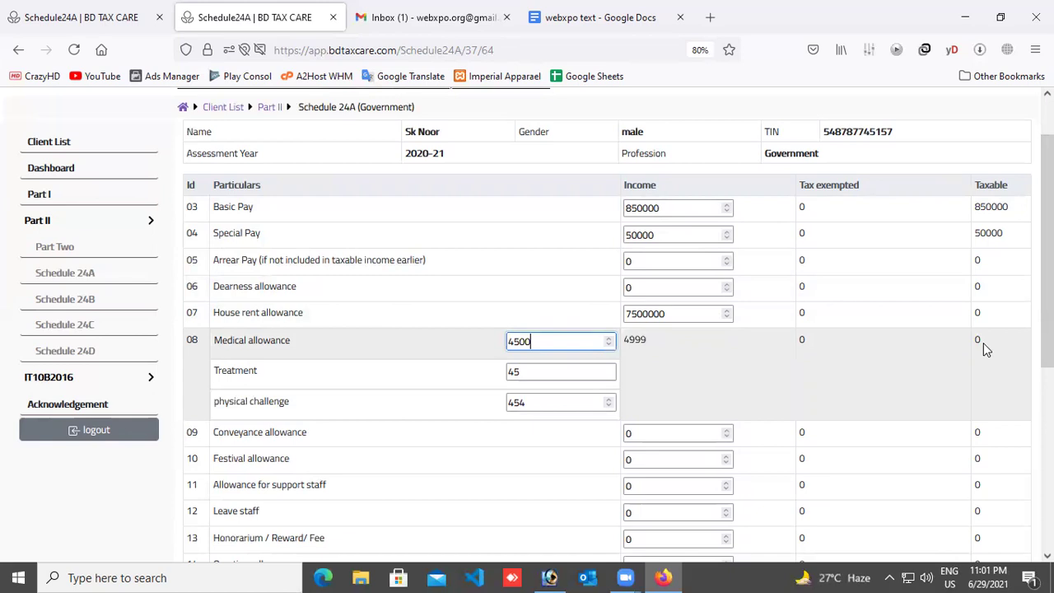
{"action": "key", "text": "Tab"}
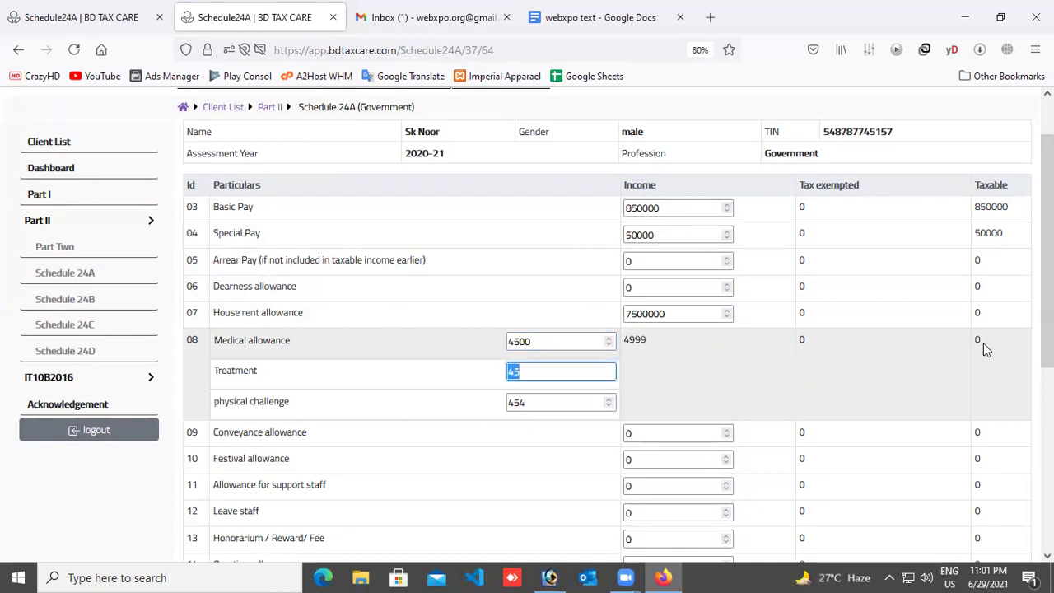
Step: Enter 450 as the conveyance allowance and 454 as the festival allowance
{"action": "scroll", "coordinate": [983, 342], "scroll_direction": "down", "scroll_amount": 3}
{"action": "scroll", "coordinate": [844, 355], "scroll_direction": "up", "scroll_amount": 1}
{"action": "left_click", "coordinate": [638, 303]}
{"action": "key", "text": "Tab"}
{"action": "key", "text": "shift+Tab"}
{"action": "type", "text": "450"}
{"action": "key", "text": "Tab"}
{"action": "type", "text": "454"}
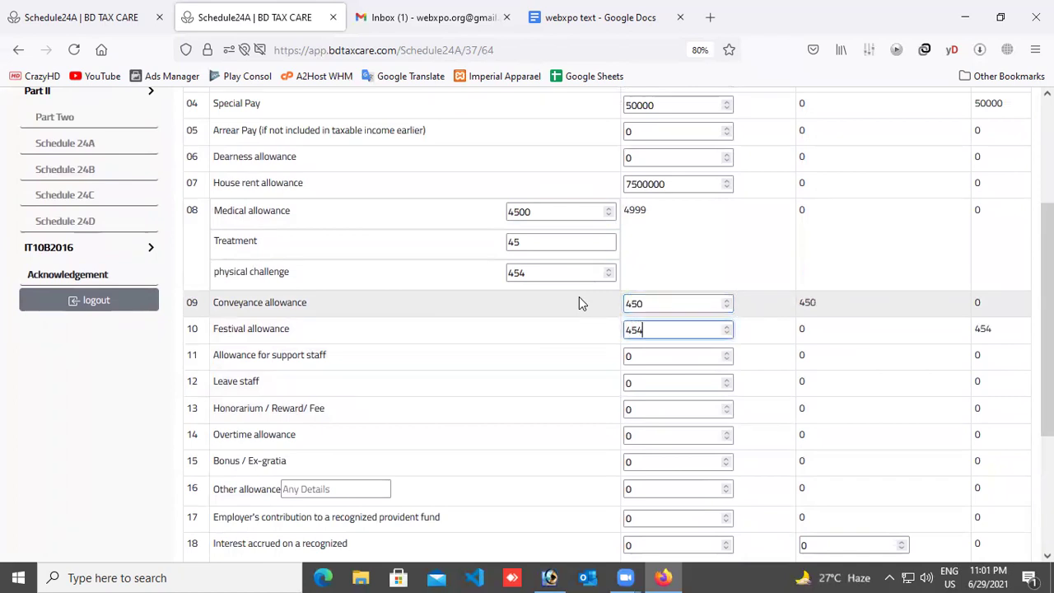
Step: Enter 545 as the allowance for support staff, 454 for leave staff and 15221 for honorarium, reward or fee
{"action": "key", "text": "Tab"}
{"action": "type", "text": "545"}
{"action": "key", "text": "Tab"}
{"action": "type", "text": "454"}
{"action": "key", "text": "Tab"}
{"action": "type", "text": "15221"}
{"action": "key", "text": "Tab"}
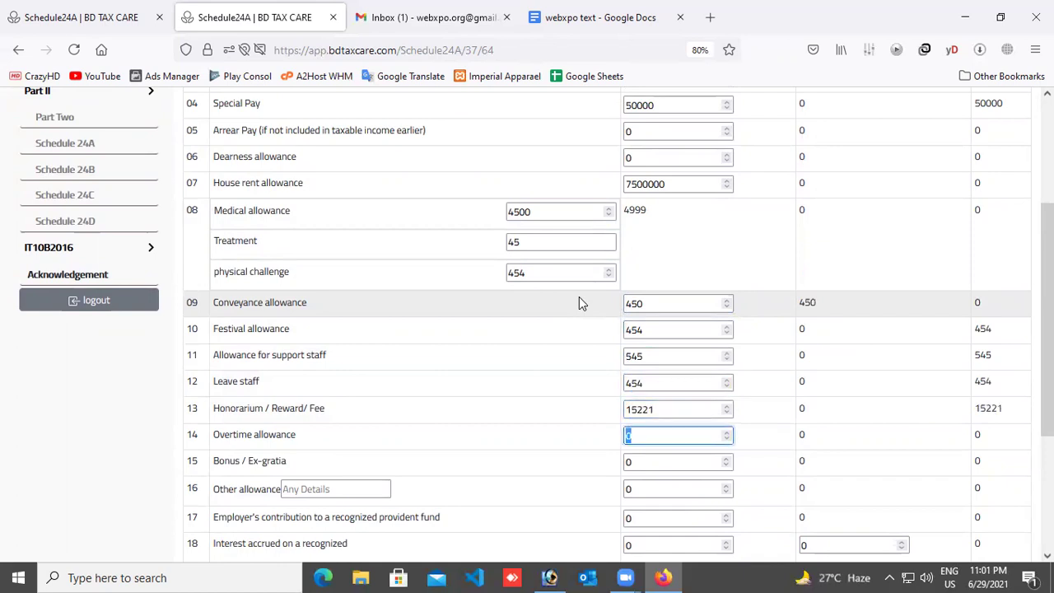
Step: Enter 457 as the overtime allowance, 4541 as bonus or ex-gratia and 445 as the other allowance
{"action": "scroll", "coordinate": [591, 307], "scroll_direction": "down", "scroll_amount": 5}
{"action": "key", "text": "Tab"}
{"action": "type", "text": "4541"}
{"action": "key", "text": "shift+Tab"}
{"action": "type", "text": "457"}
{"action": "key", "text": "Tab"}
{"action": "key", "text": "Tab"}
{"action": "key", "text": "Tab"}
{"action": "type", "text": "445"}
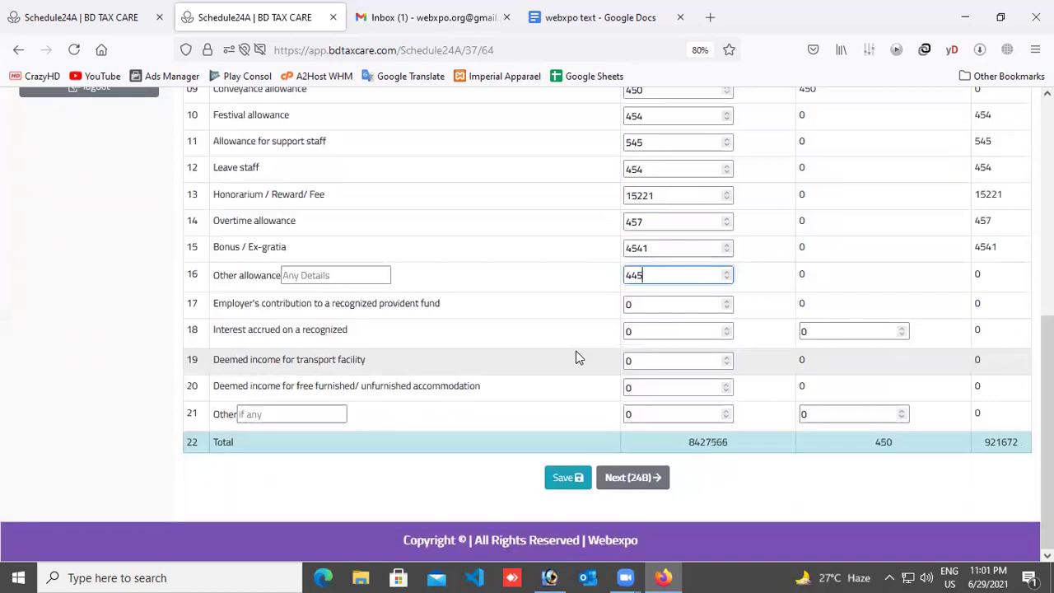
{"action": "key", "text": "Tab"}
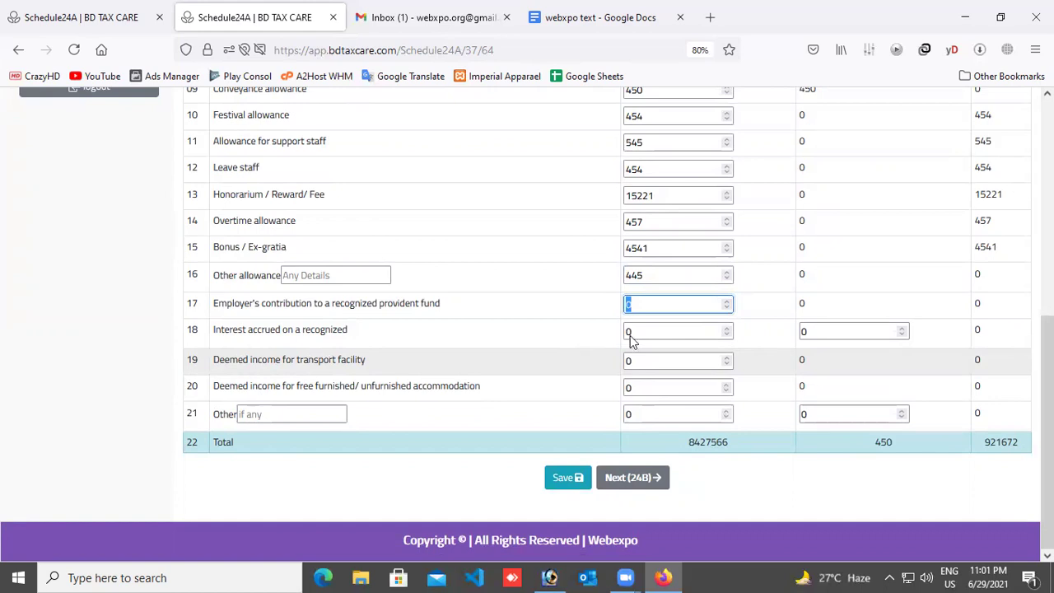
Step: Raise the other allowance in row 16 to 450000
{"action": "left_click_drag", "start_coordinate": [670, 275], "coordinate": [606, 276]}
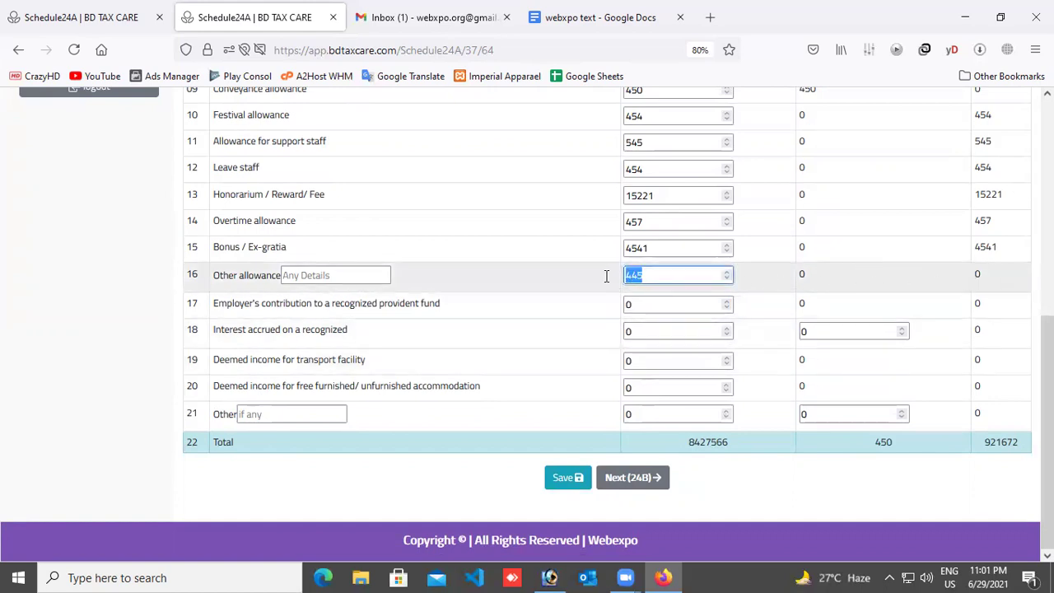
{"action": "type", "text": "5000"}
{"action": "key", "text": "Tab"}
{"action": "key", "text": "shift+Tab"}
{"action": "type", "text": "450000"}
Step: Enter 545 for the employer's provident fund contribution, 45 for accrued interest, and 4, 5, 4 and 4 in the fields that follow
{"action": "key", "text": "Tab"}
{"action": "type", "text": "545"}
{"action": "key", "text": "Tab"}
{"action": "type", "text": "45"}
{"action": "key", "text": "Tab"}
{"action": "type", "text": "4"}
{"action": "key", "text": "Tab"}
{"action": "type", "text": "5"}
{"action": "key", "text": "Tab"}
{"action": "type", "text": "4"}
{"action": "key", "text": "Tab"}
{"action": "type", "text": "4"}
{"action": "key", "text": "Tab"}
{"action": "scroll", "coordinate": [605, 275], "scroll_direction": "up", "scroll_amount": 5}
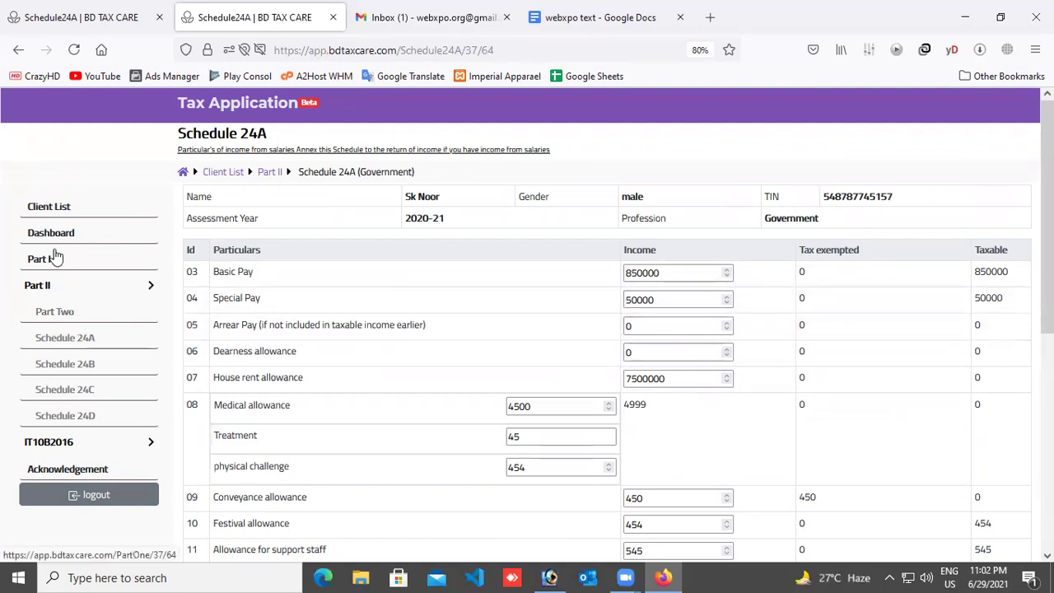
Step: Return to the client list and reopen the 2020-21 file of the first listed client
{"action": "left_click", "coordinate": [51, 210]}
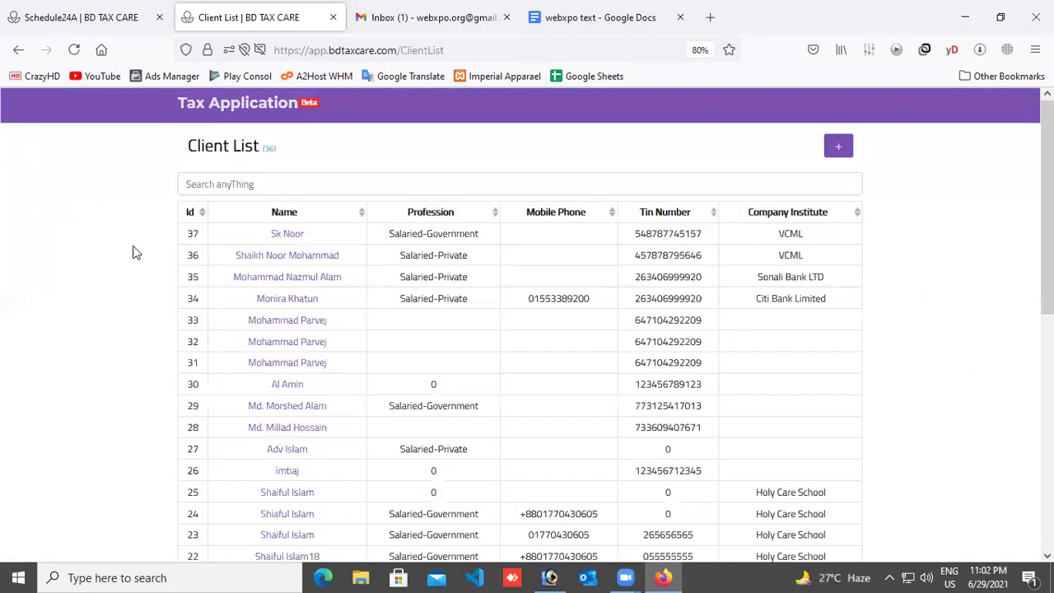
{"action": "scroll", "coordinate": [428, 318], "scroll_direction": "down", "scroll_amount": 10}
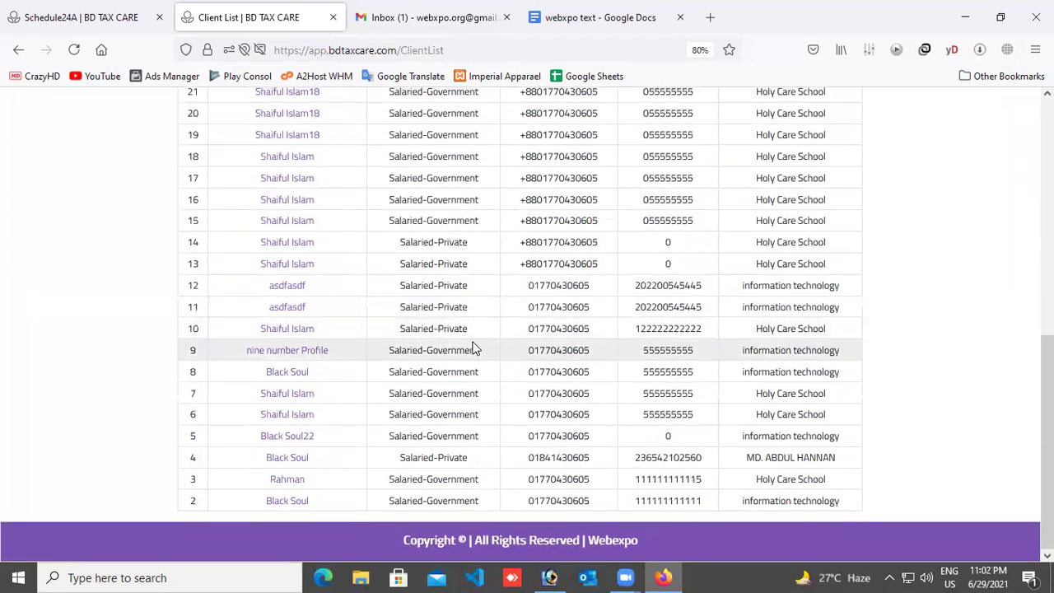
{"action": "scroll", "coordinate": [470, 346], "scroll_direction": "up", "scroll_amount": 10}
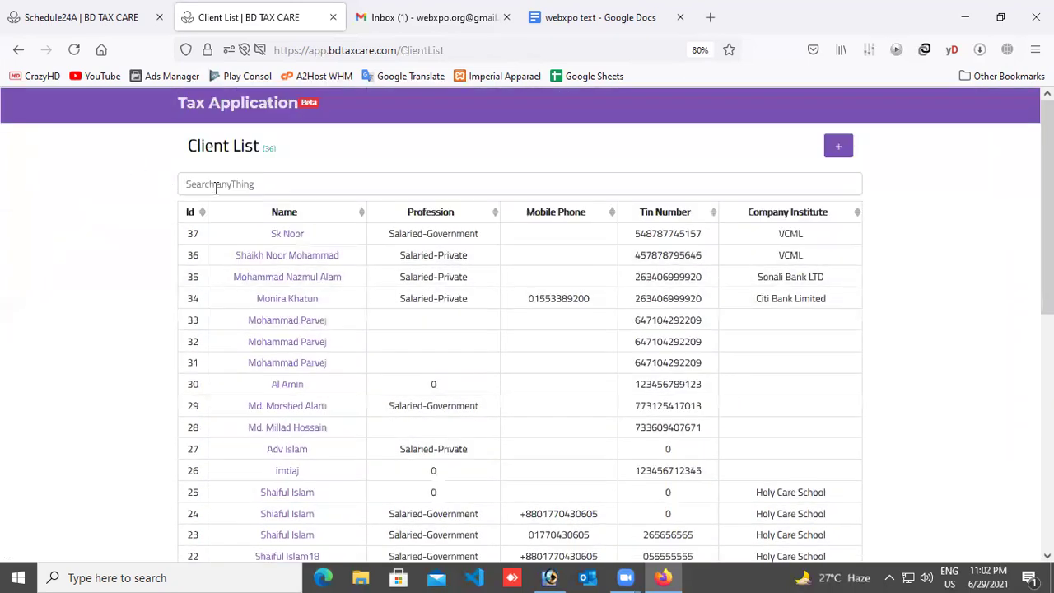
{"action": "left_click", "coordinate": [278, 235]}
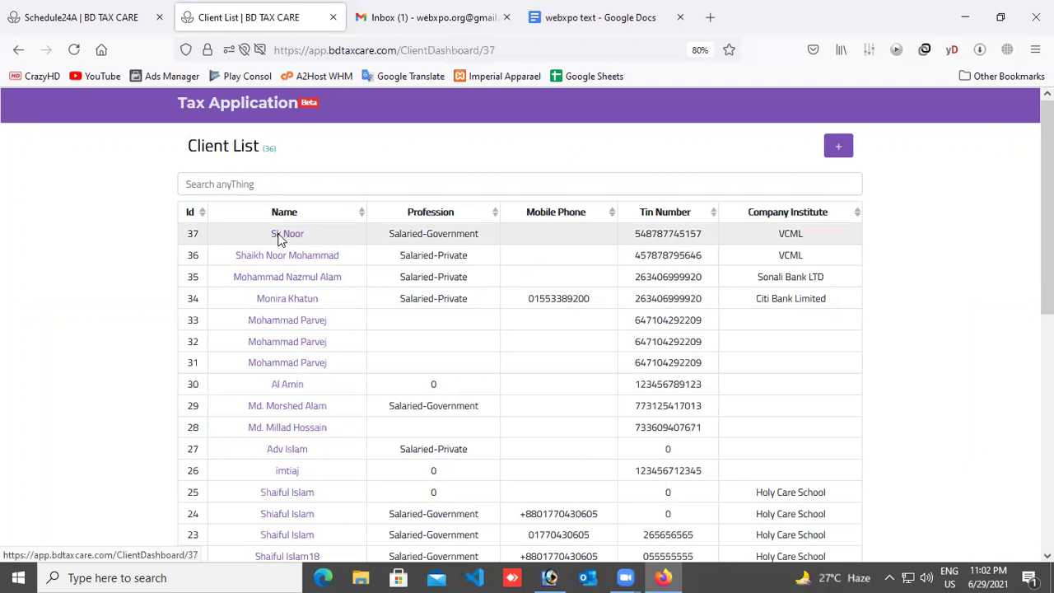
{"action": "left_click", "coordinate": [32, 265]}
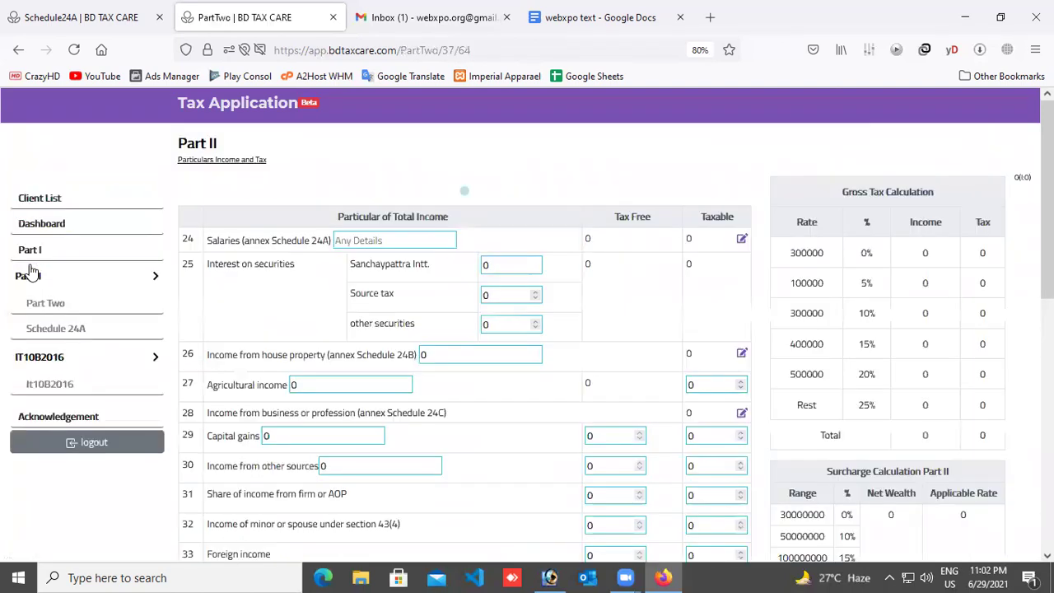
Step: Open the IT10B2016 form, dismiss its alerts and examine the rows down to the sources of fund
{"action": "left_click", "coordinate": [38, 304]}
{"action": "left_click", "coordinate": [45, 327]}
{"action": "scroll", "coordinate": [713, 414], "scroll_direction": "down", "scroll_amount": 10}
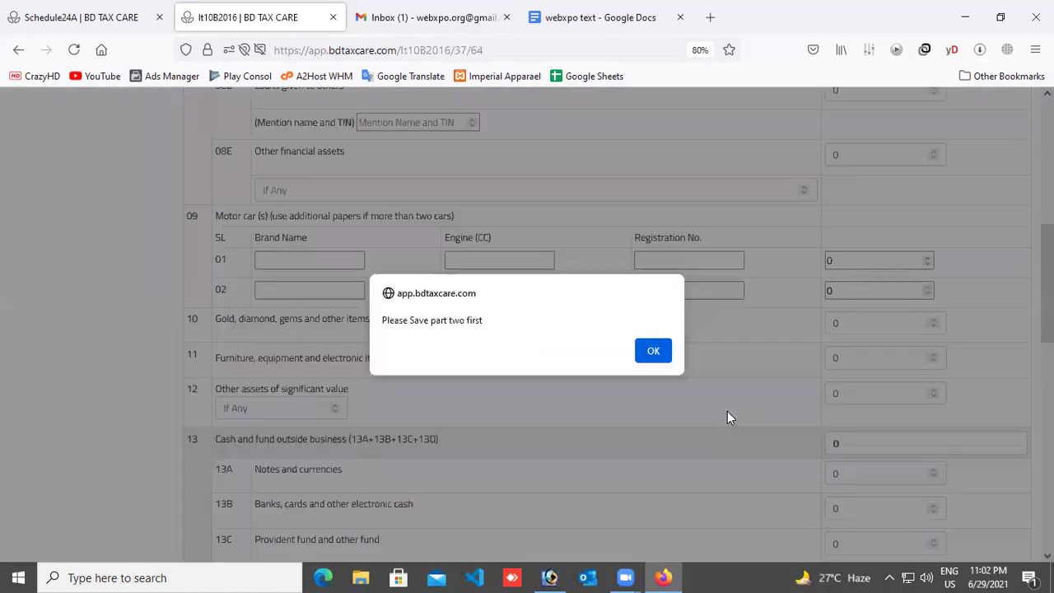
{"action": "left_click", "coordinate": [656, 357]}
{"action": "left_click", "coordinate": [648, 368]}
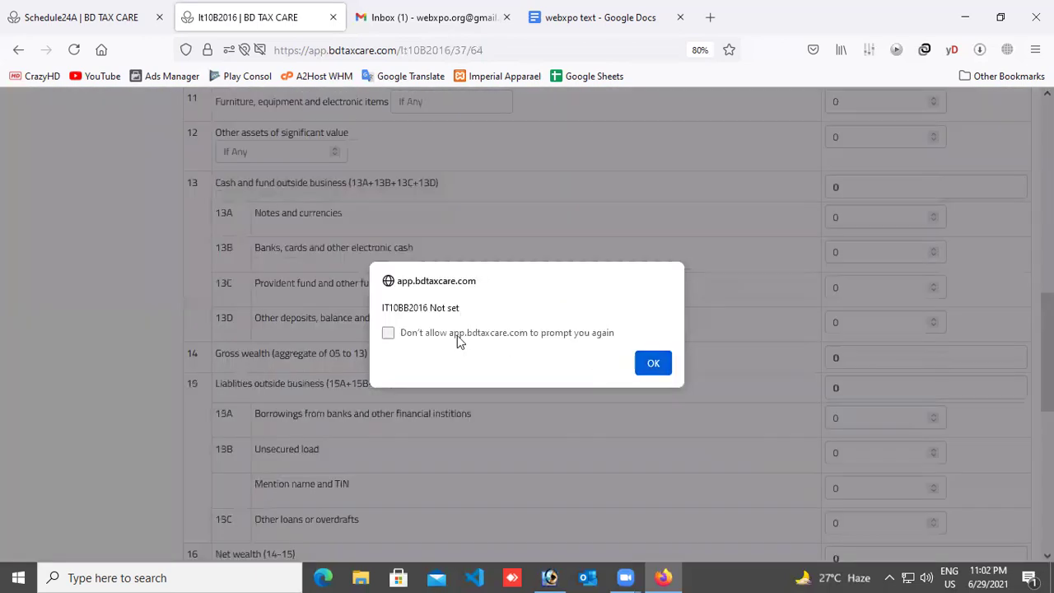
{"action": "left_click", "coordinate": [653, 363]}
{"action": "scroll", "coordinate": [486, 338], "scroll_direction": "down", "scroll_amount": 6}
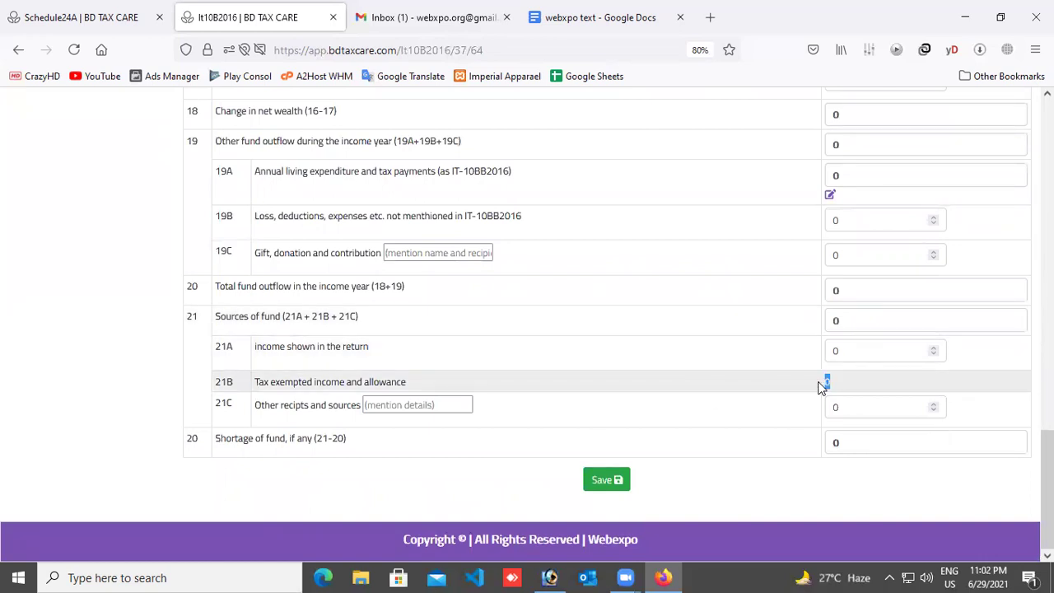
{"action": "scroll", "coordinate": [610, 354], "scroll_direction": "up", "scroll_amount": 10}
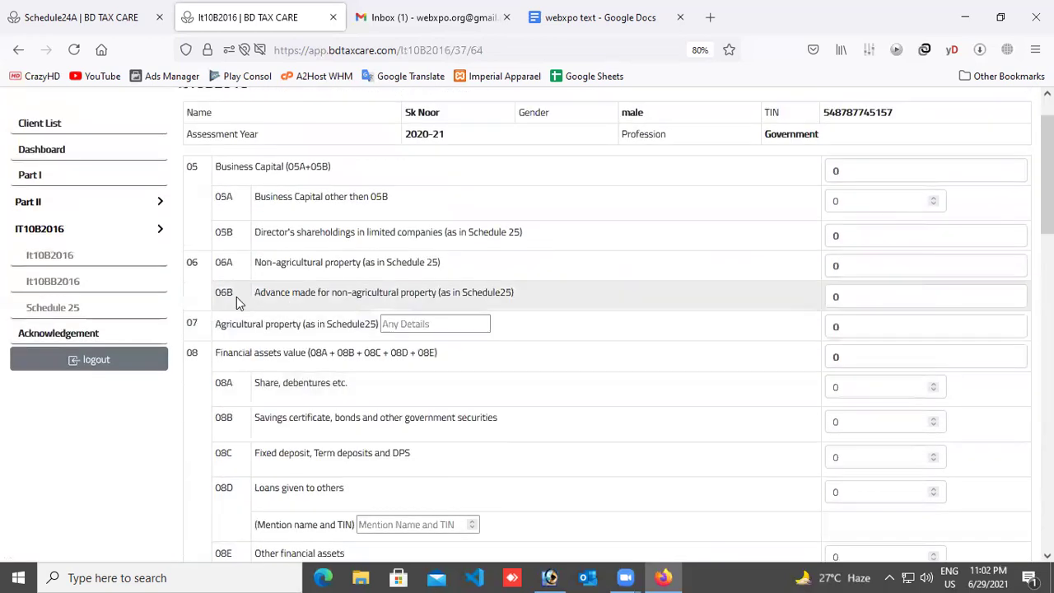
Step: Open the Part Two page and try to save its income section
{"action": "left_click", "coordinate": [42, 258]}
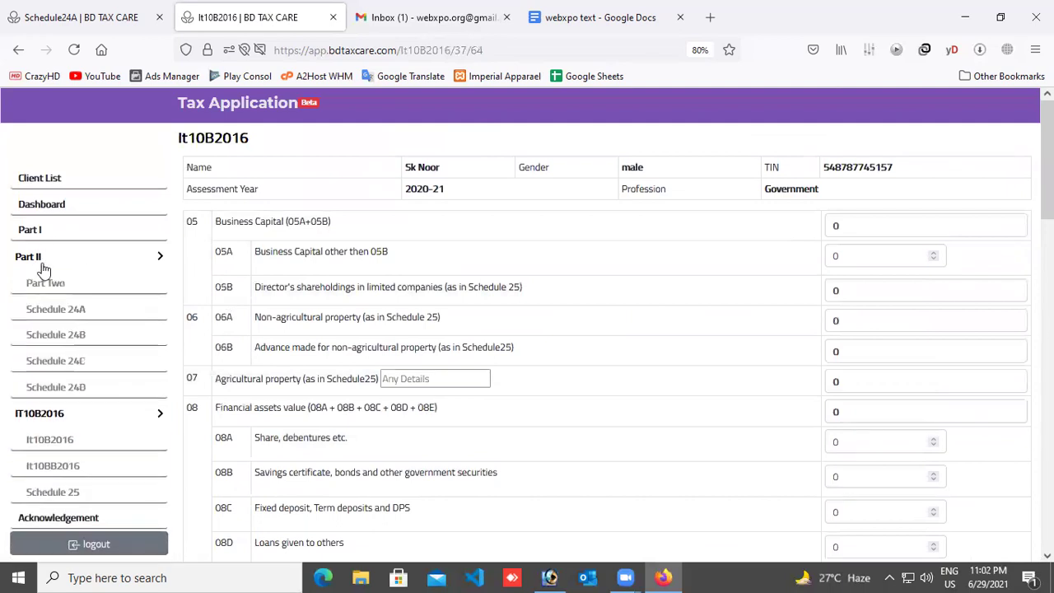
{"action": "left_click", "coordinate": [46, 285]}
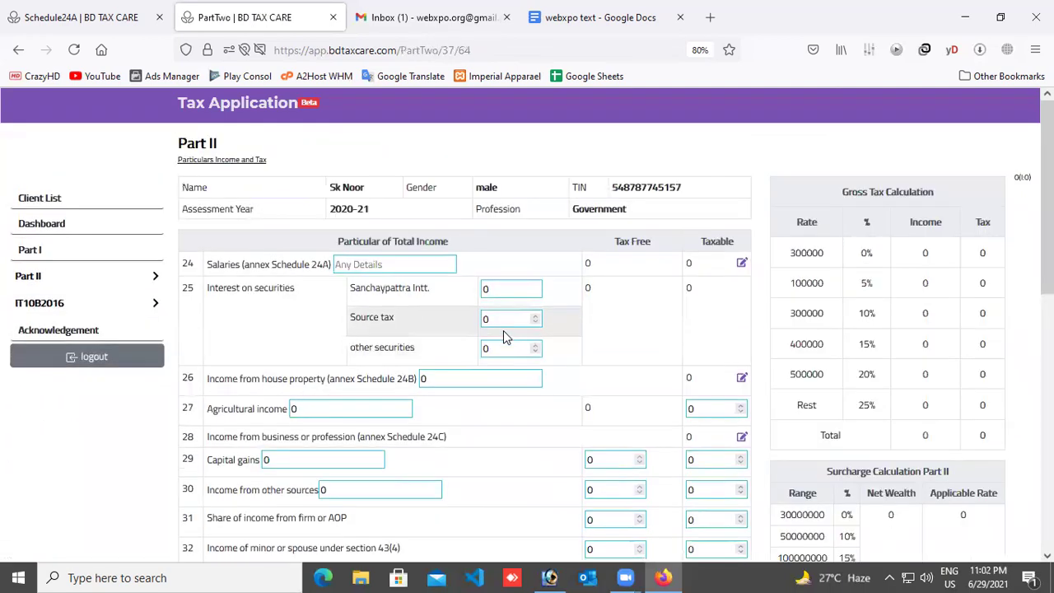
{"action": "scroll", "coordinate": [503, 330], "scroll_direction": "down", "scroll_amount": 3}
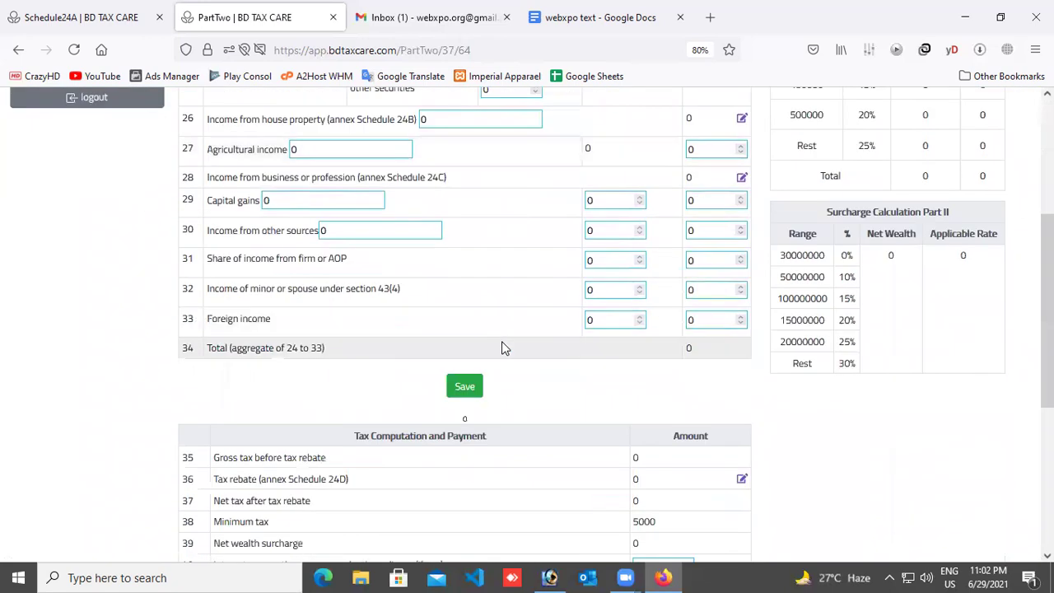
{"action": "left_click", "coordinate": [466, 387]}
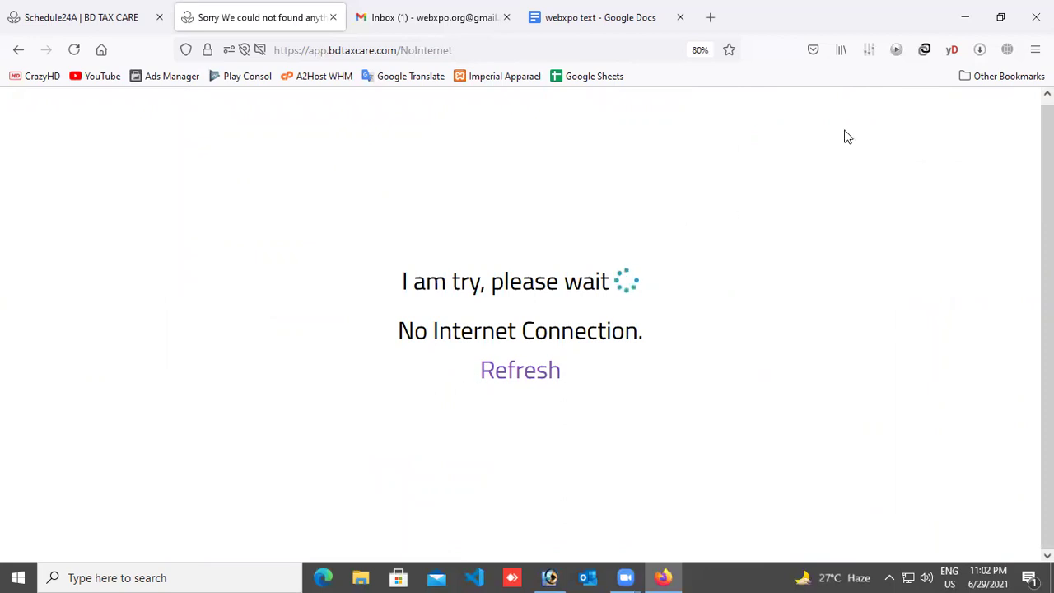
Step: Connect the browser's VPN extension to the United States server and refresh the tax application
{"action": "left_click", "coordinate": [930, 52]}
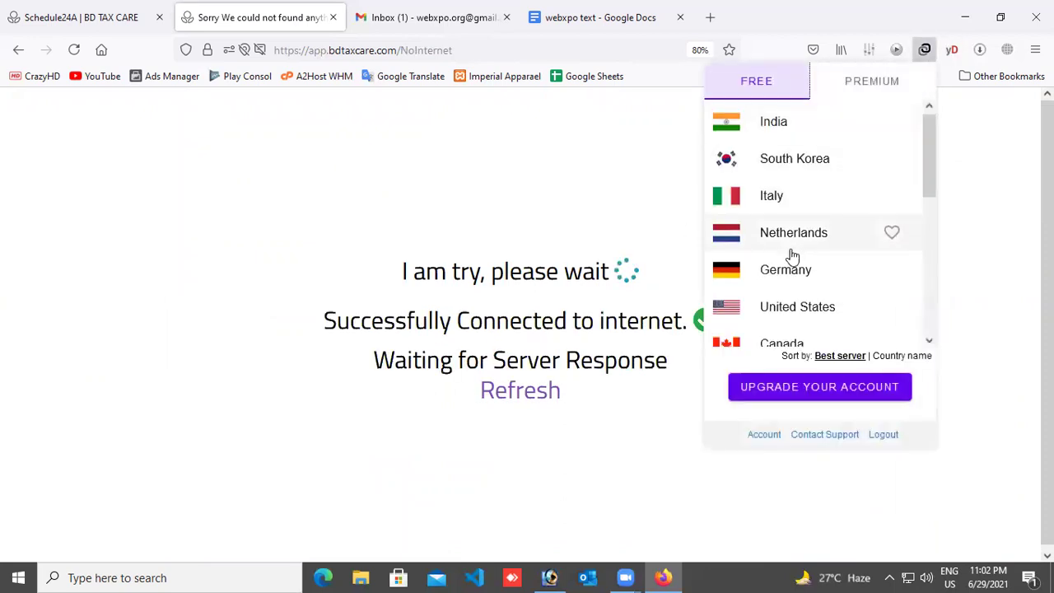
{"action": "scroll", "coordinate": [794, 270], "scroll_direction": "down", "scroll_amount": 3}
{"action": "scroll", "coordinate": [790, 271], "scroll_direction": "down", "scroll_amount": 2}
{"action": "scroll", "coordinate": [790, 268], "scroll_direction": "up", "scroll_amount": 6}
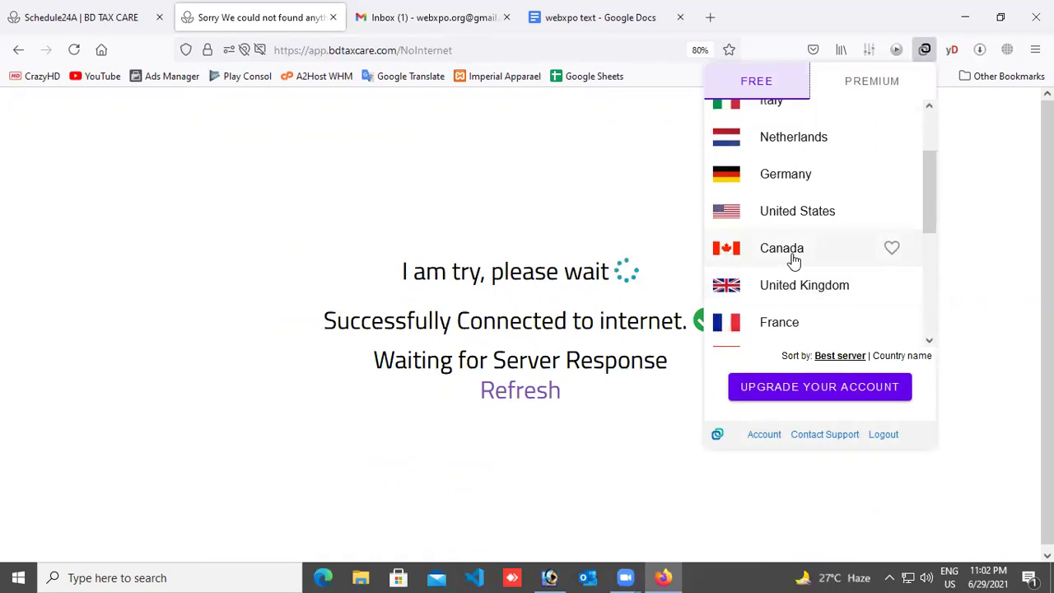
{"action": "left_click", "coordinate": [793, 215]}
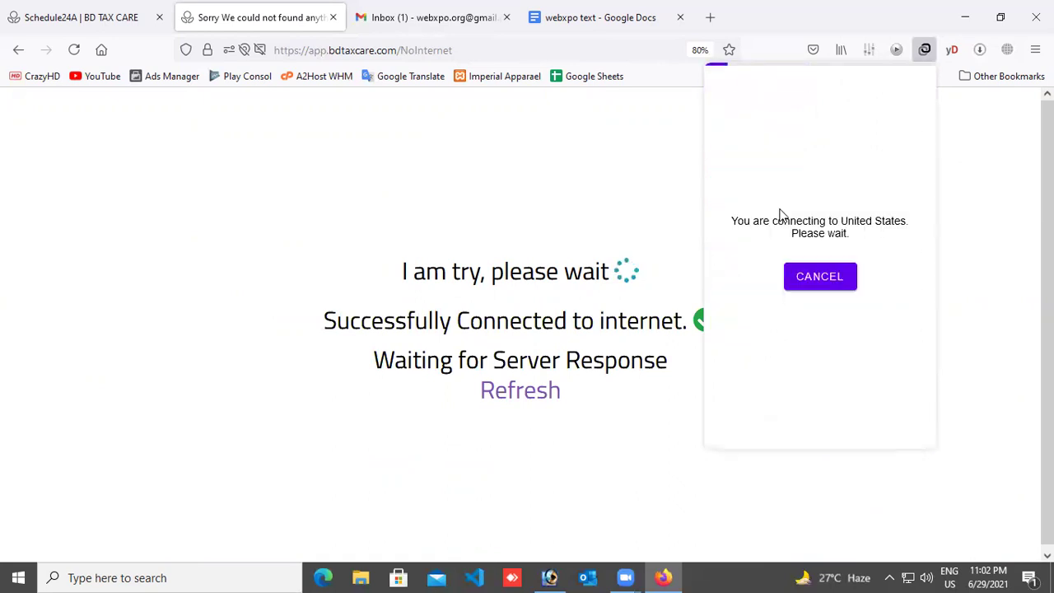
{"action": "left_click", "coordinate": [526, 200]}
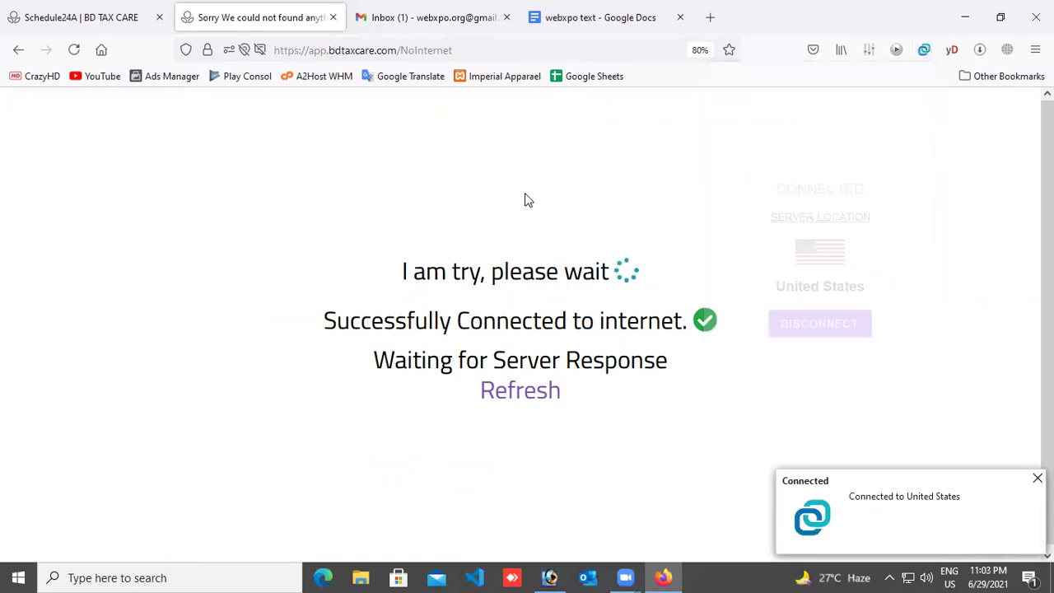
{"action": "left_click", "coordinate": [496, 388]}
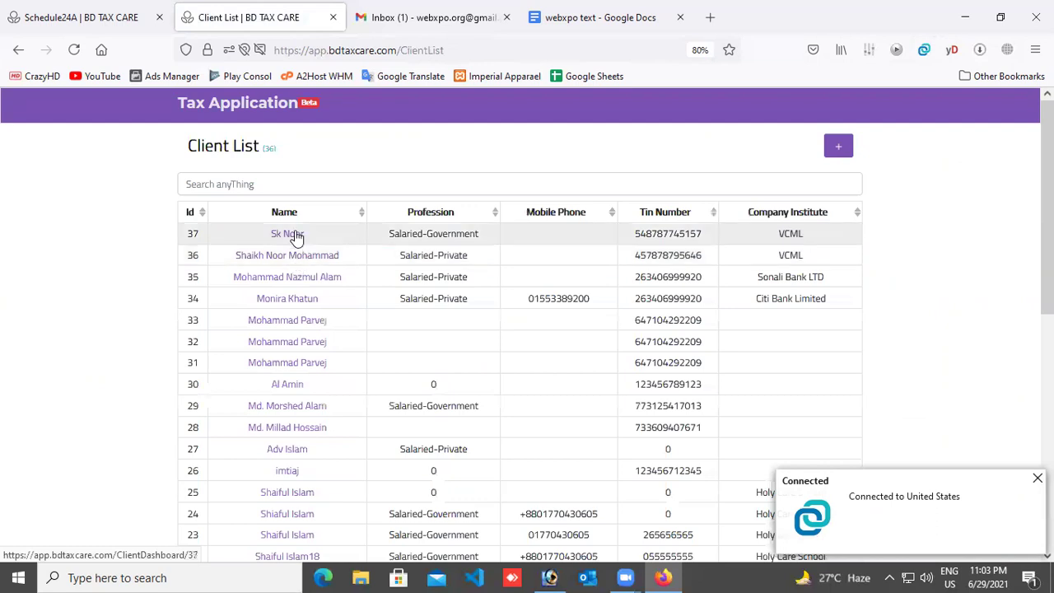
Step: Reopen the first client's 2020-21 file and go to its Part Two page
{"action": "left_click", "coordinate": [296, 235]}
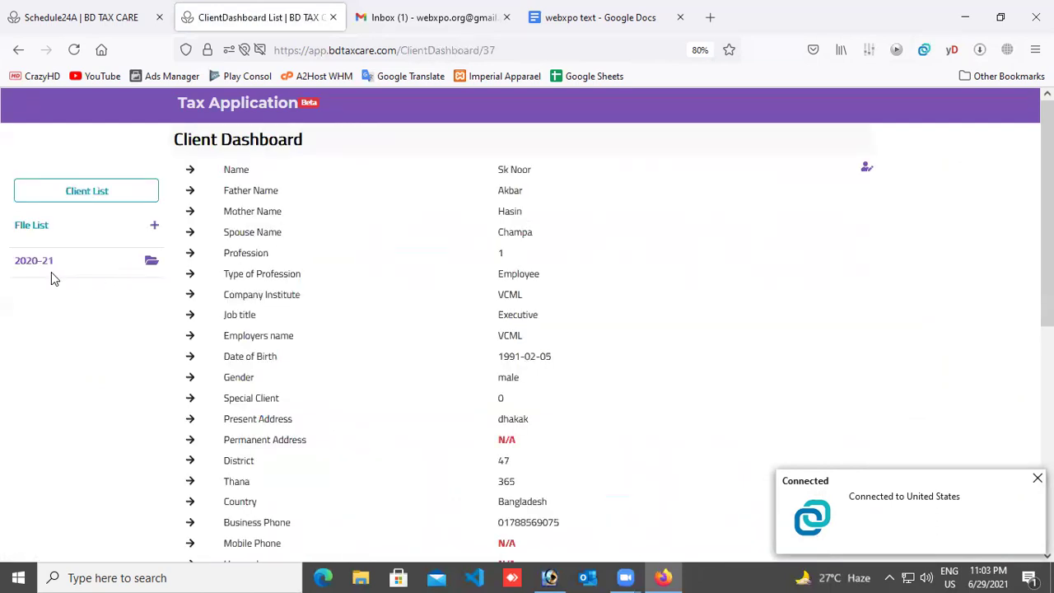
{"action": "left_click", "coordinate": [43, 267]}
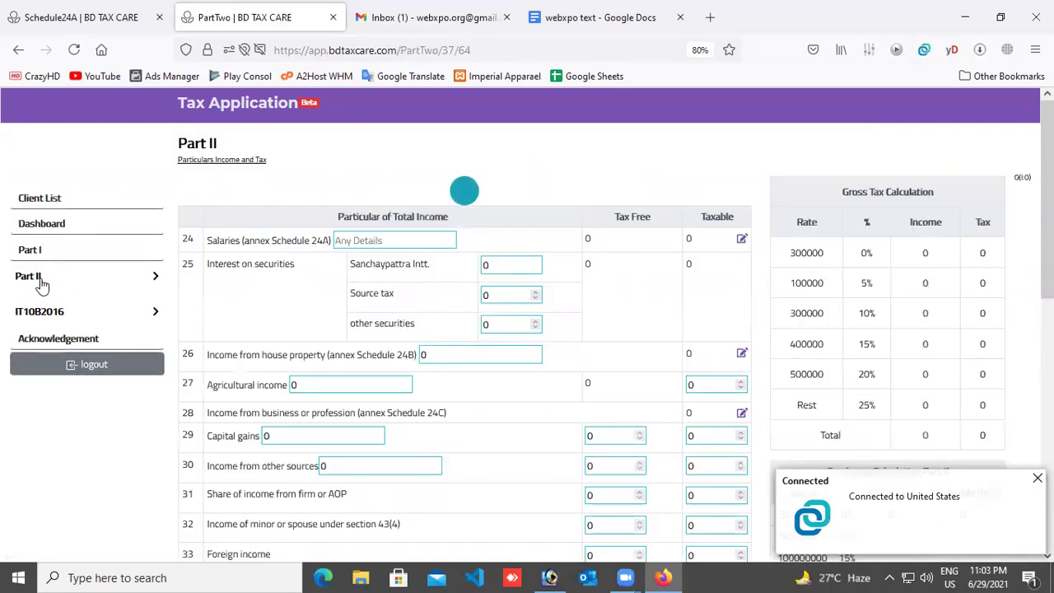
{"action": "left_click", "coordinate": [41, 284]}
{"action": "left_click", "coordinate": [45, 304]}
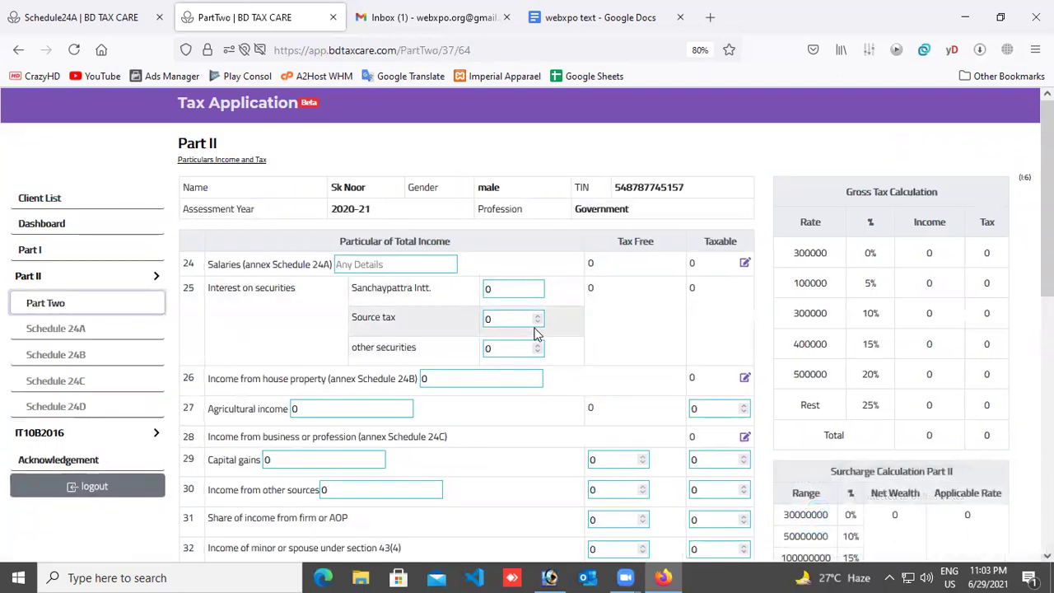
Step: Save both the total income section and the tax computation and payment section of Part II
{"action": "scroll", "coordinate": [526, 321], "scroll_direction": "down", "scroll_amount": 2}
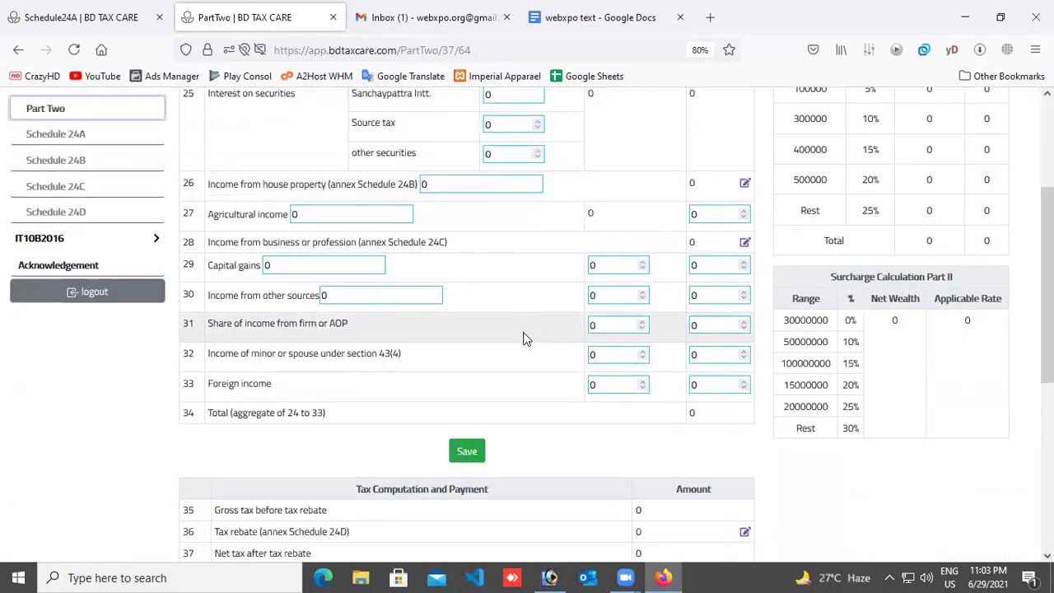
{"action": "left_click", "coordinate": [466, 453]}
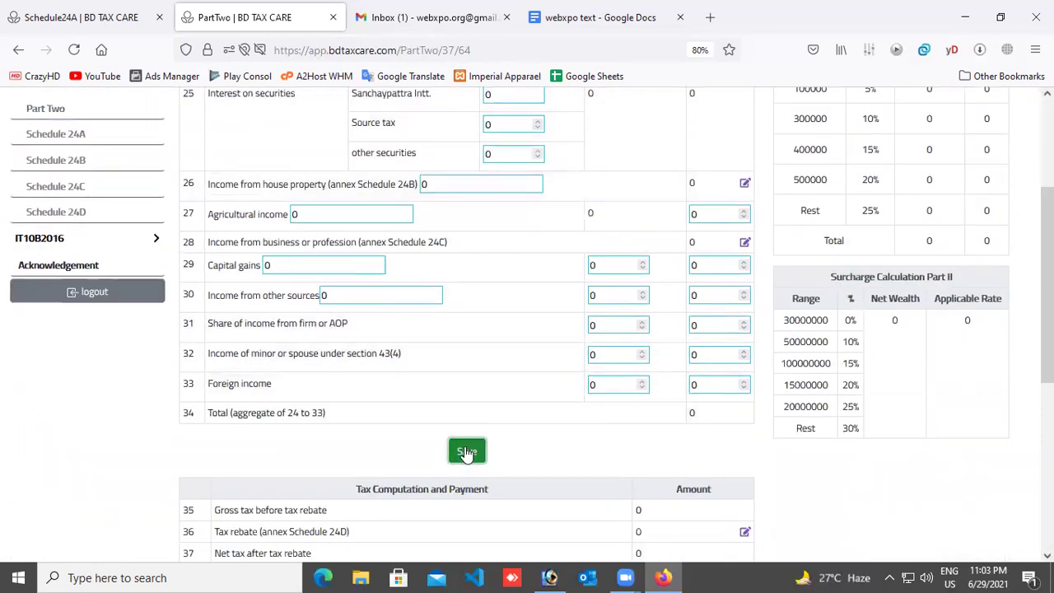
{"action": "scroll", "coordinate": [530, 398], "scroll_direction": "down", "scroll_amount": 4}
{"action": "left_click", "coordinate": [464, 494]}
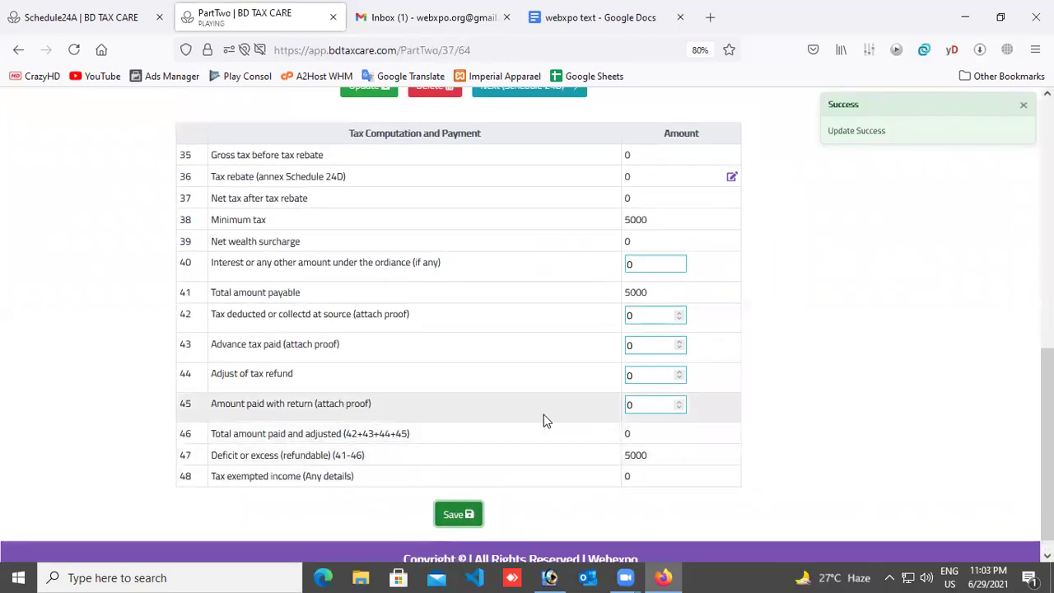
Step: Open Schedule 24A from the Salaries row to check its entries, and return to the Part Two page
{"action": "scroll", "coordinate": [550, 387], "scroll_direction": "up", "scroll_amount": 5}
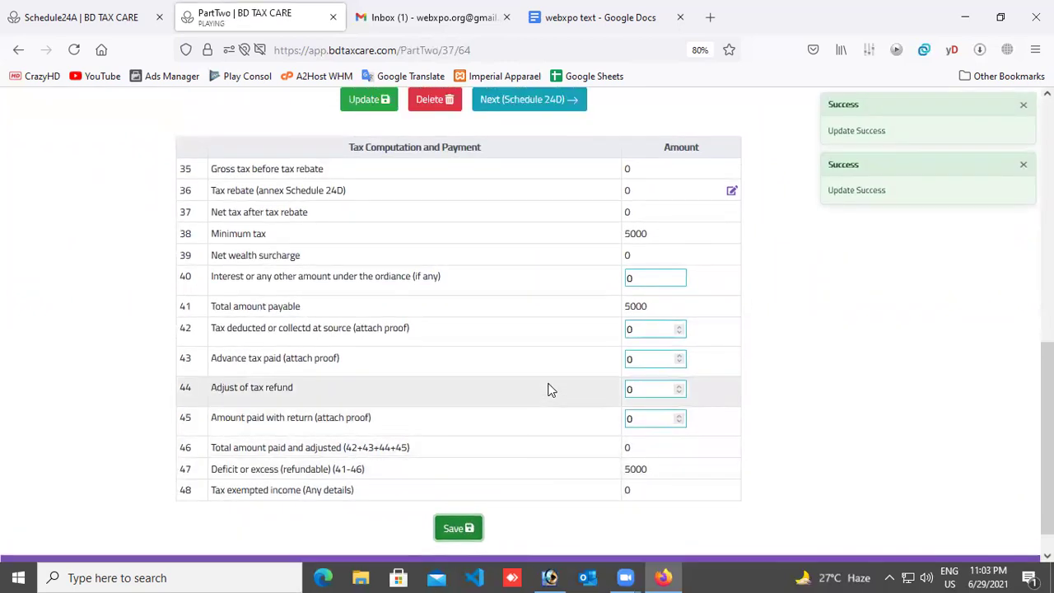
{"action": "scroll", "coordinate": [552, 375], "scroll_direction": "up", "scroll_amount": 2}
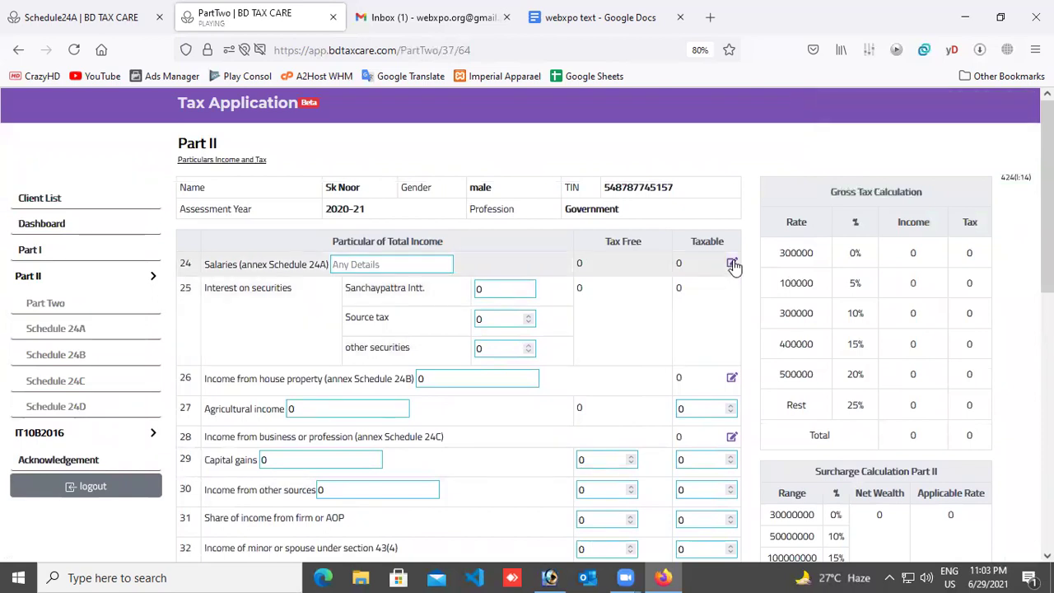
{"action": "left_click", "coordinate": [731, 263]}
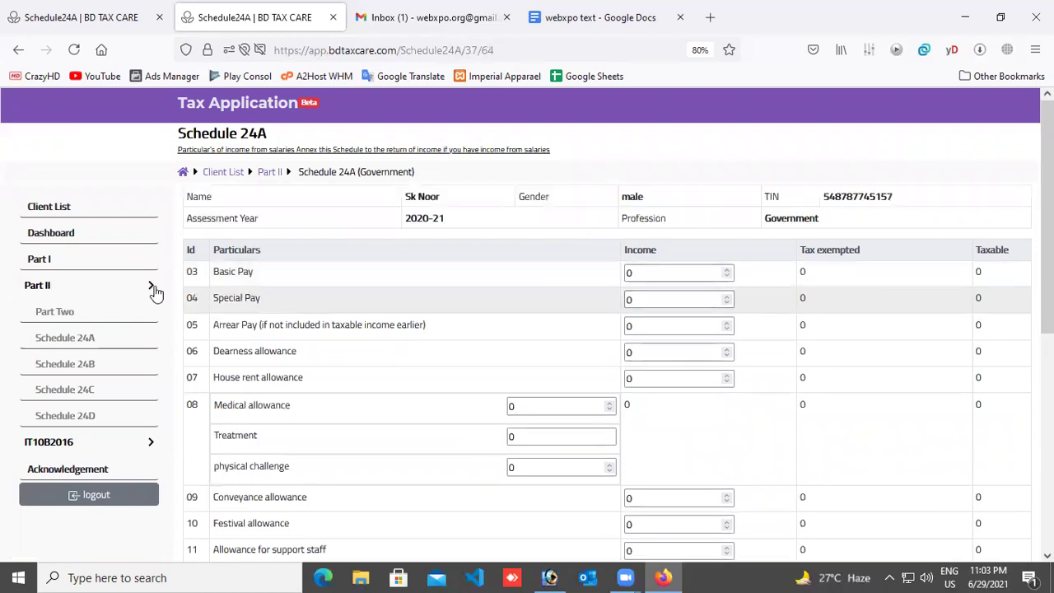
{"action": "left_click", "coordinate": [46, 309]}
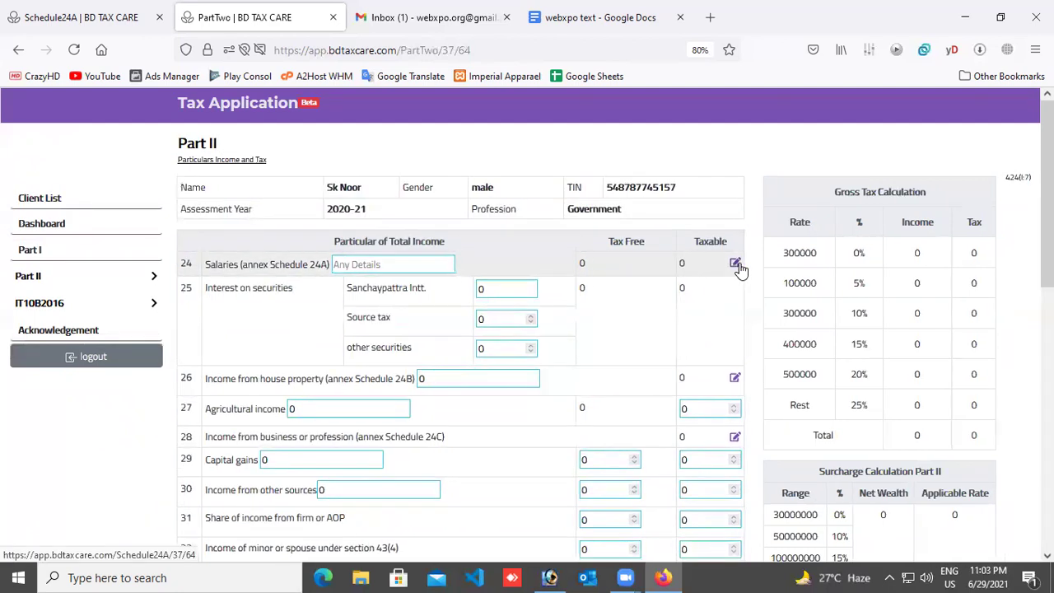
{"action": "scroll", "coordinate": [569, 329], "scroll_direction": "down", "scroll_amount": 3}
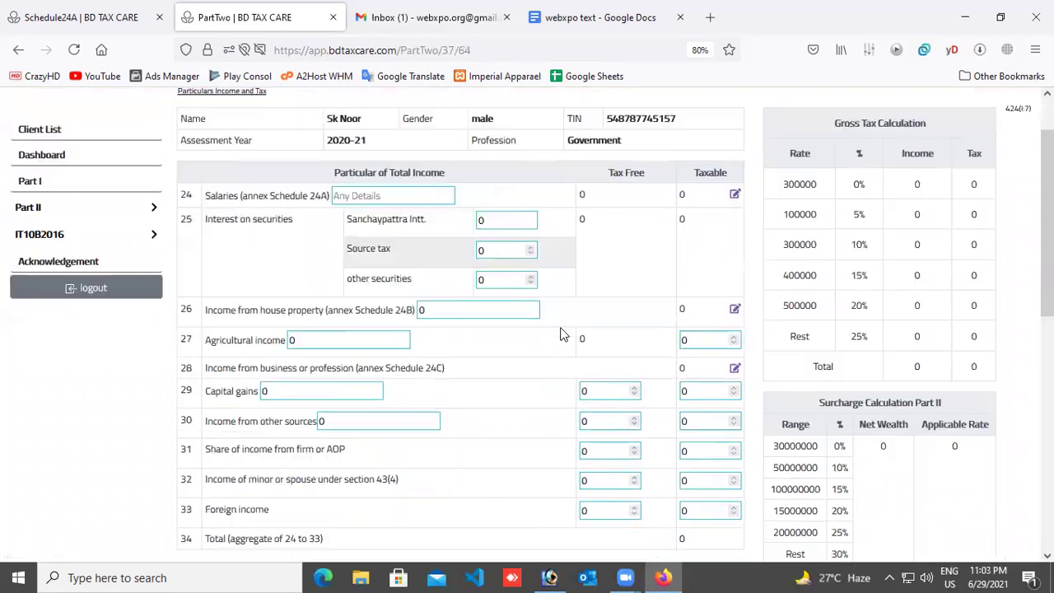
{"action": "left_click", "coordinate": [381, 458]}
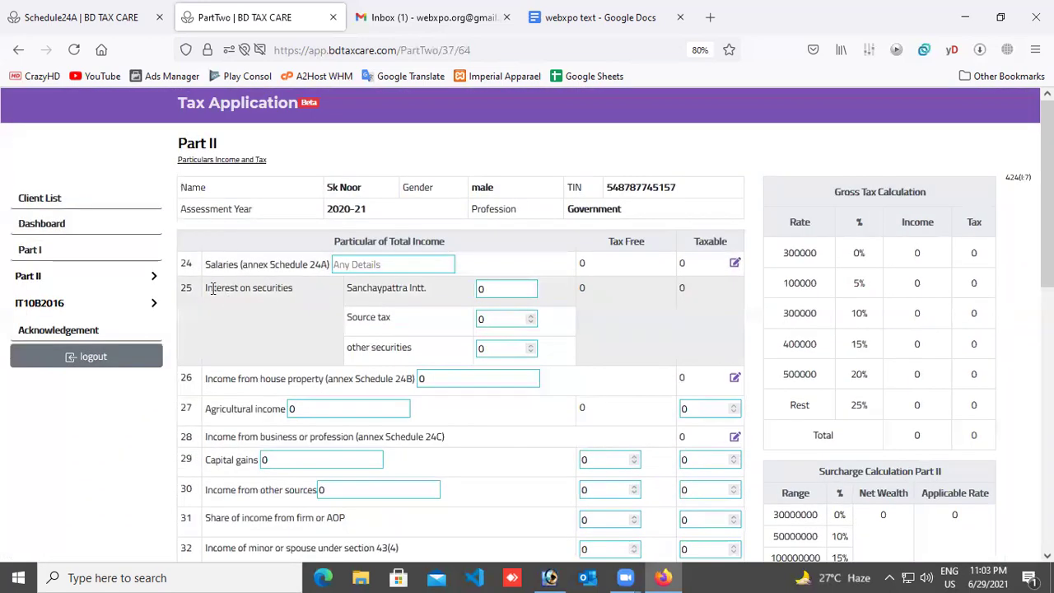
Step: Open the It10B2016 page of the client's return, dismiss the alert, and look over its business capital and asset rows
{"action": "left_click", "coordinate": [56, 305]}
{"action": "left_click", "coordinate": [56, 329]}
{"action": "scroll", "coordinate": [517, 367], "scroll_direction": "down", "scroll_amount": 3}
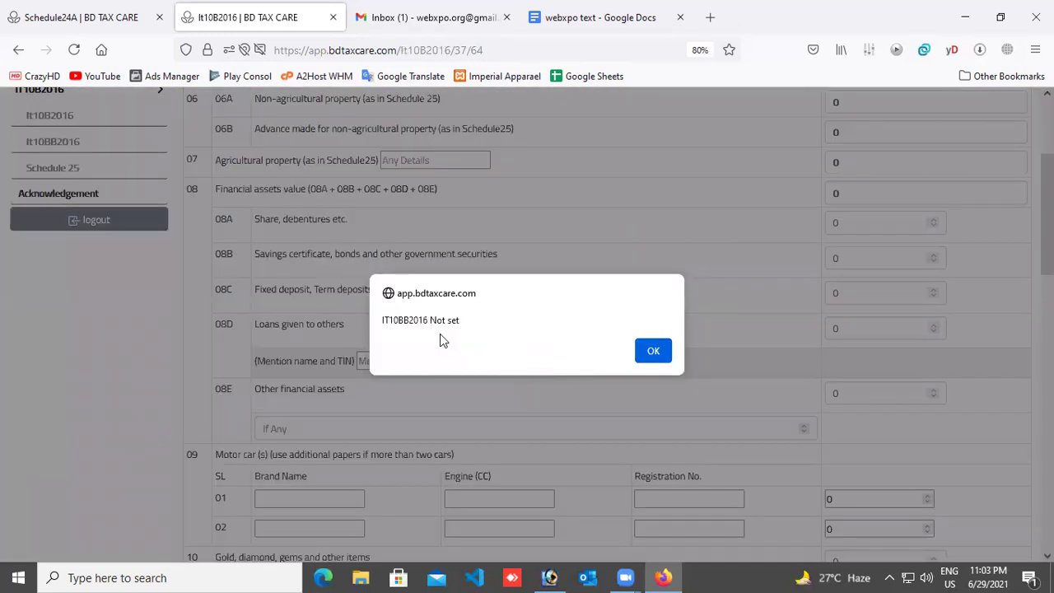
{"action": "left_click", "coordinate": [640, 352]}
{"action": "scroll", "coordinate": [748, 356], "scroll_direction": "up", "scroll_amount": 3}
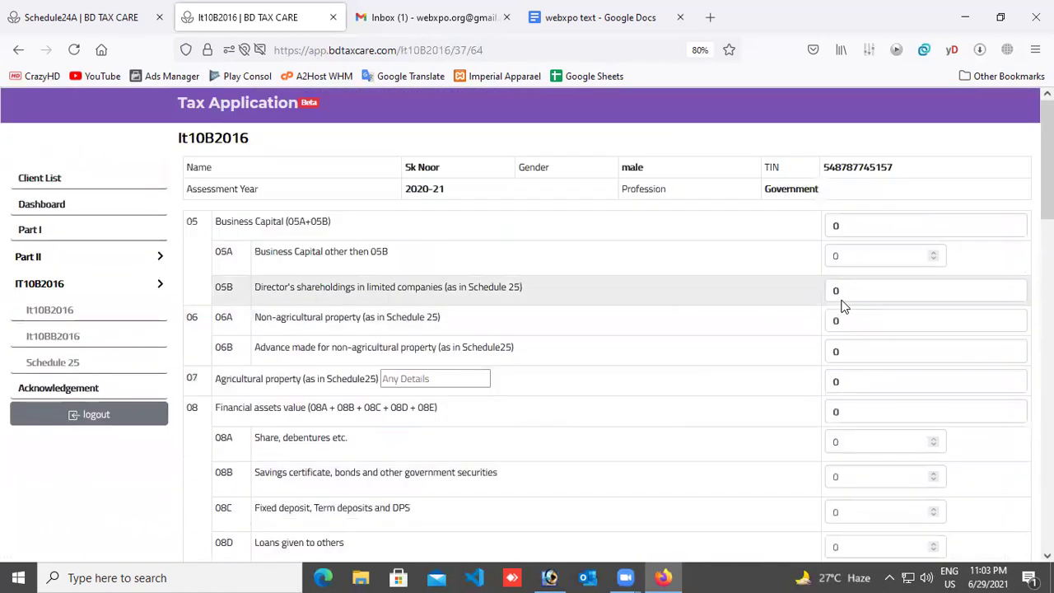
{"action": "double_click", "coordinate": [848, 231]}
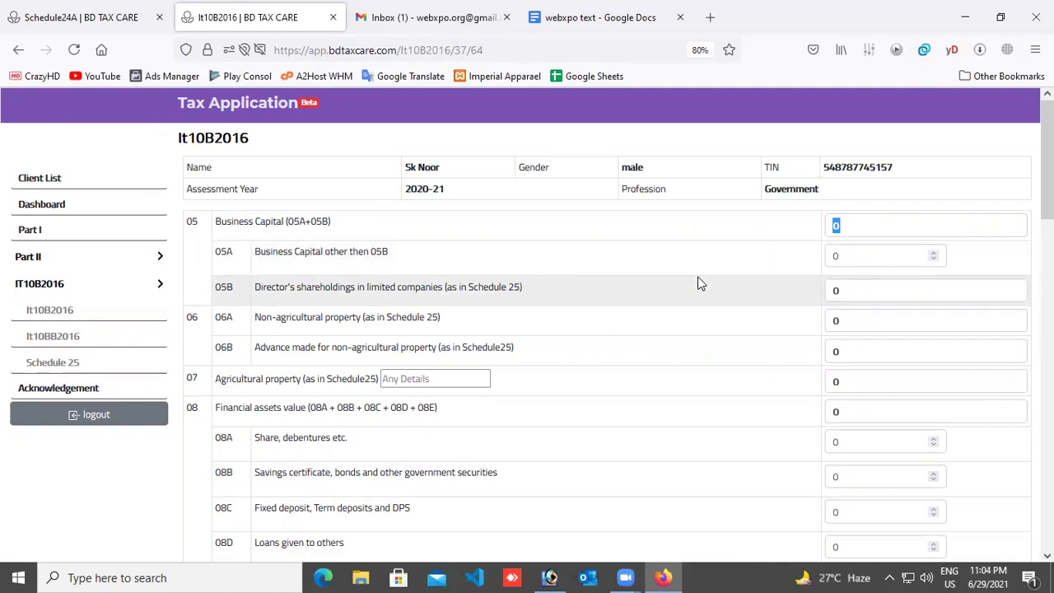
{"action": "scroll", "coordinate": [698, 283], "scroll_direction": "down", "scroll_amount": 5}
{"action": "scroll", "coordinate": [35, 255], "scroll_direction": "up", "scroll_amount": 3}
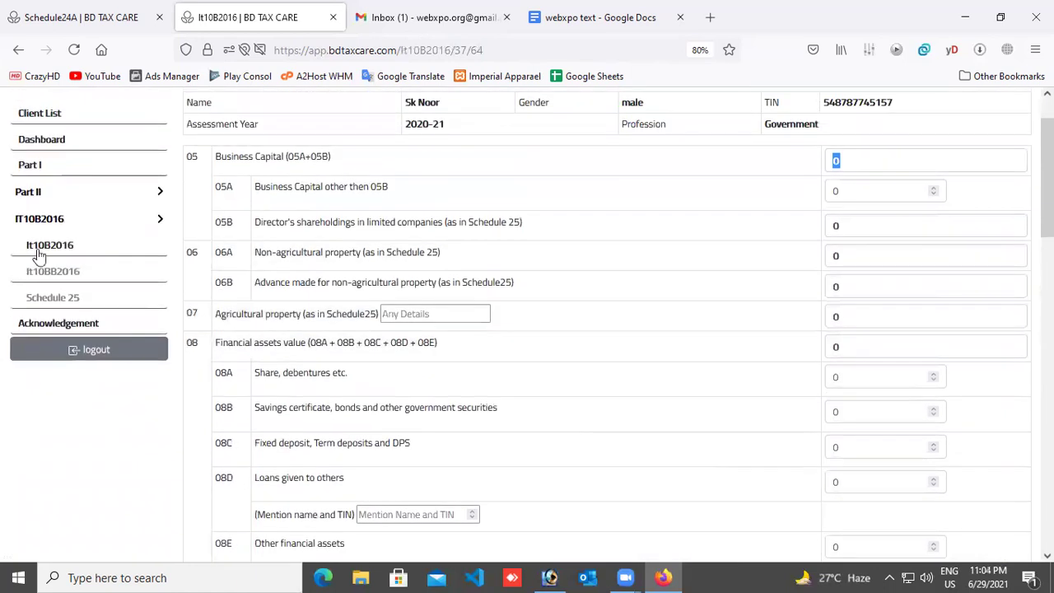
Step: Open the It10BB2016 lifestyle expense statement and enter 4545 for food, clothing and other essentials
{"action": "left_click", "coordinate": [68, 273]}
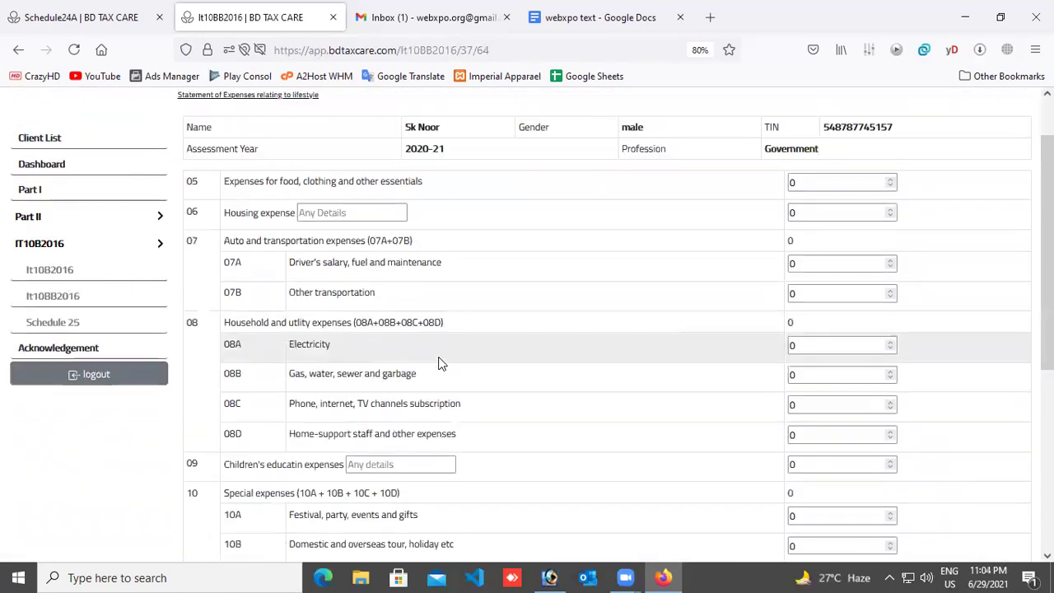
{"action": "scroll", "coordinate": [486, 346], "scroll_direction": "up", "scroll_amount": 2}
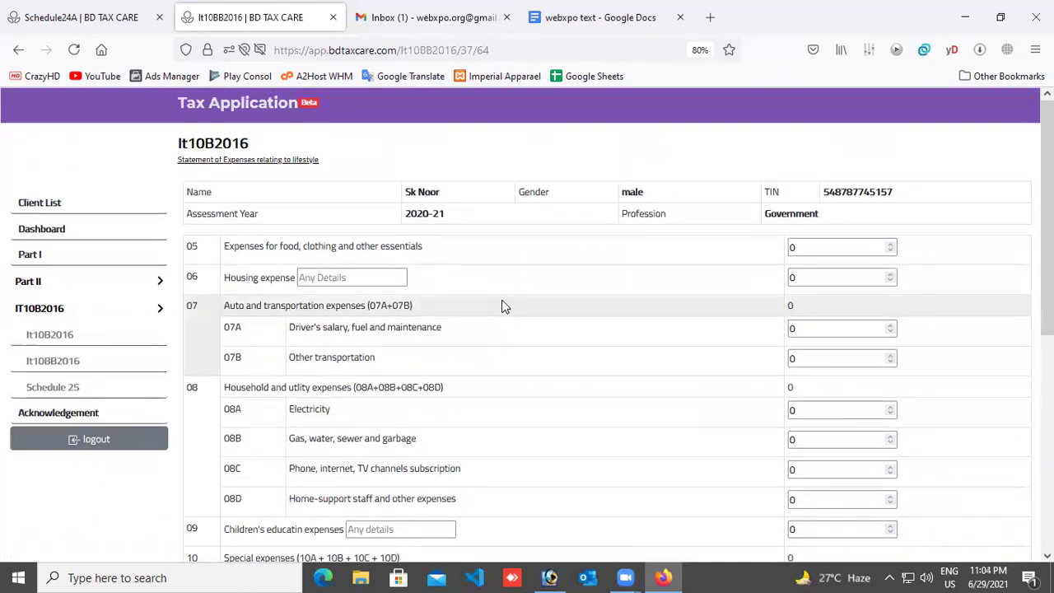
{"action": "left_click_drag", "start_coordinate": [795, 248], "coordinate": [765, 250]}
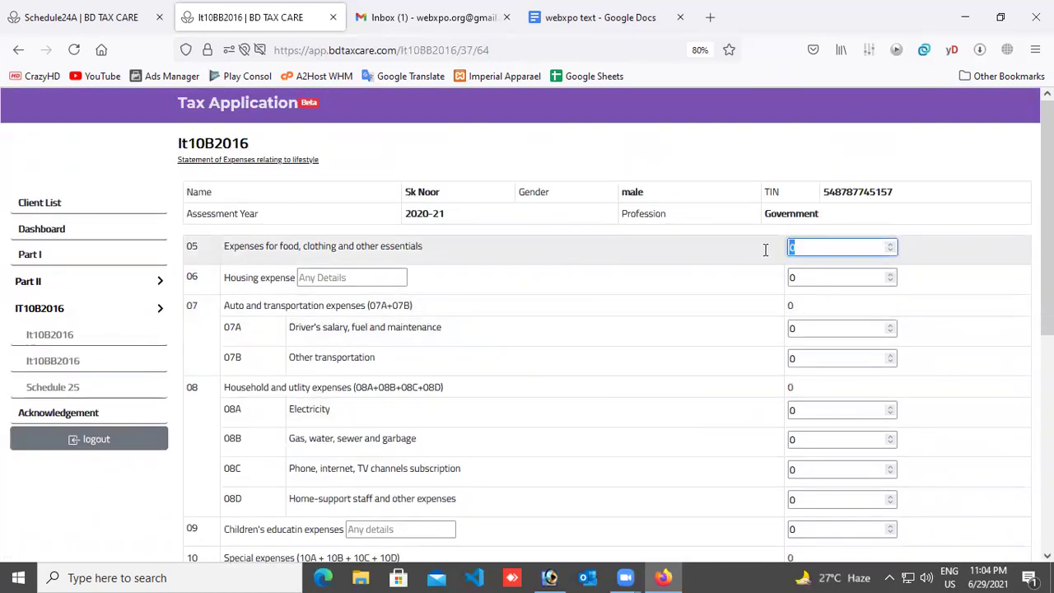
{"action": "type", "text": "4545"}
{"action": "key", "text": "Tab"}
{"action": "key", "text": "Tab"}
{"action": "key", "text": "Tab"}
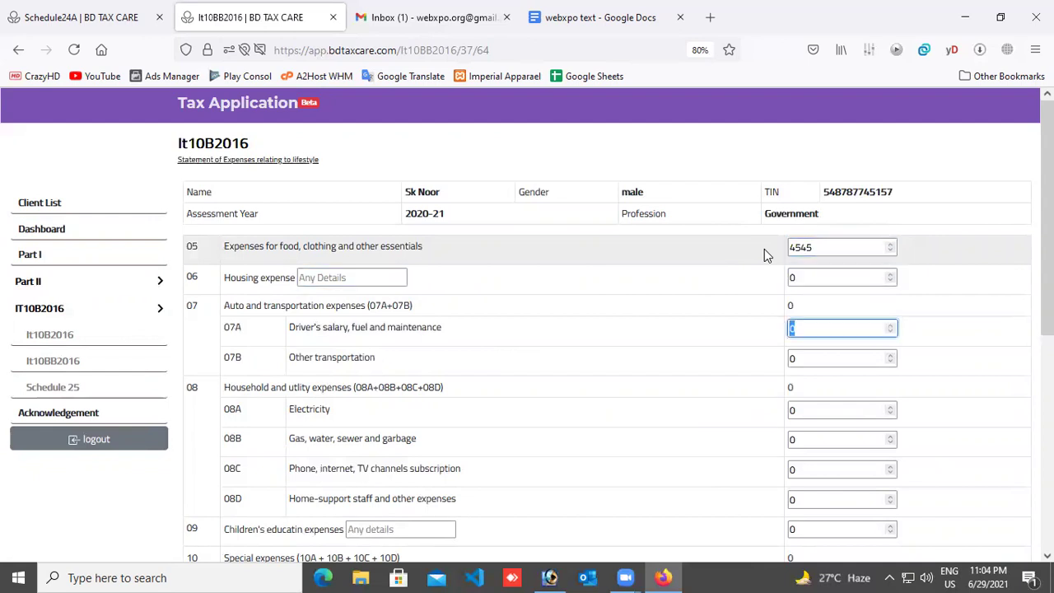
Step: Enter 451 as the electricity expense and save the lifestyle expense statement
{"action": "key", "text": "Tab"}
{"action": "key", "text": "Tab"}
{"action": "type", "text": "451"}
{"action": "key", "text": "Tab"}
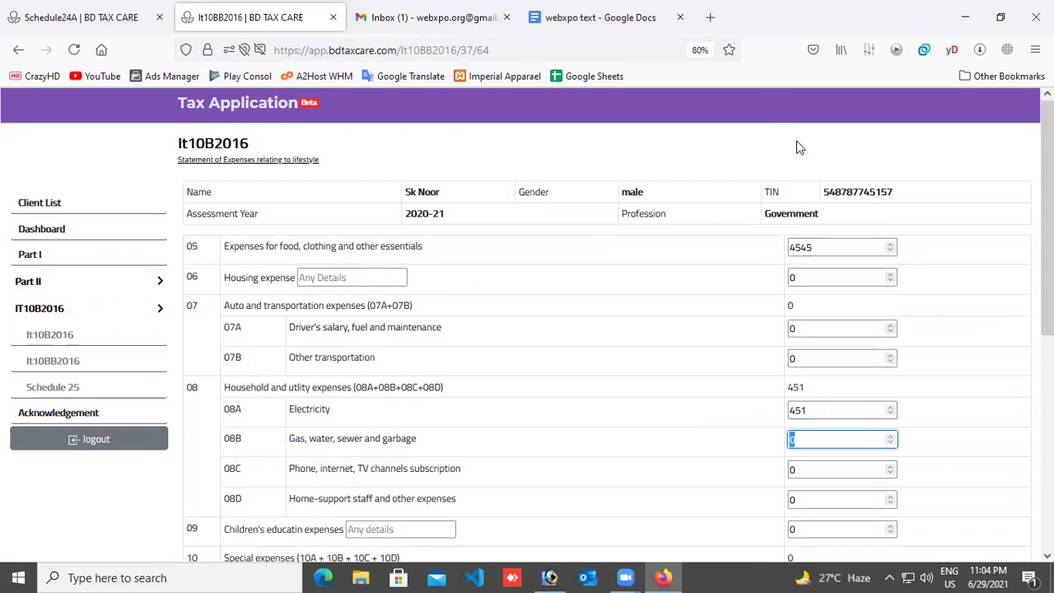
{"action": "scroll", "coordinate": [680, 381], "scroll_direction": "down", "scroll_amount": 5}
{"action": "left_click", "coordinate": [619, 479]}
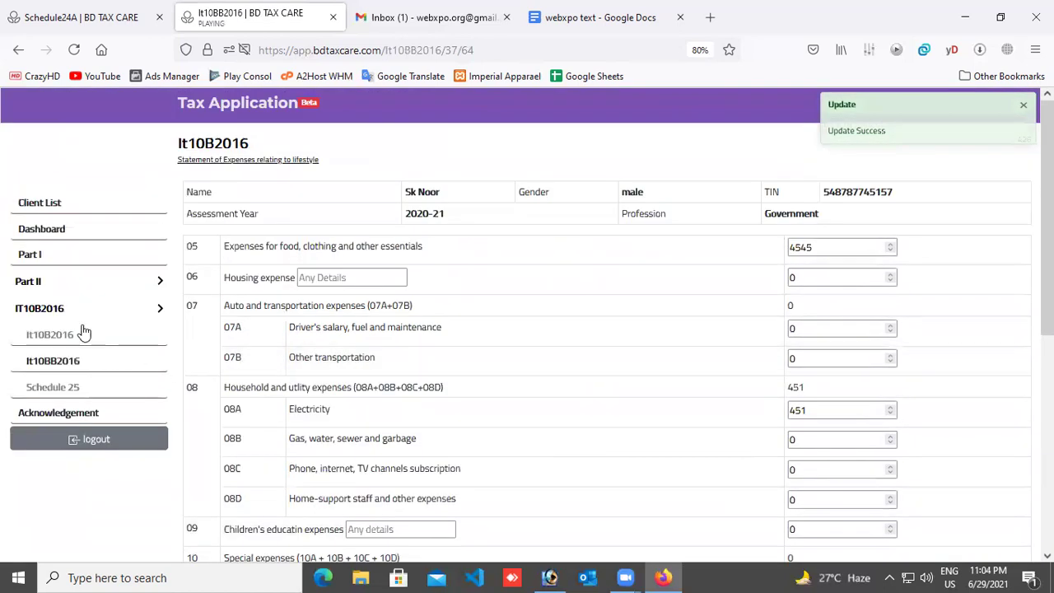
Step: Return to the It10B2016 page, check its fund outflow and sources of fund rows, and save the page
{"action": "left_click", "coordinate": [41, 282]}
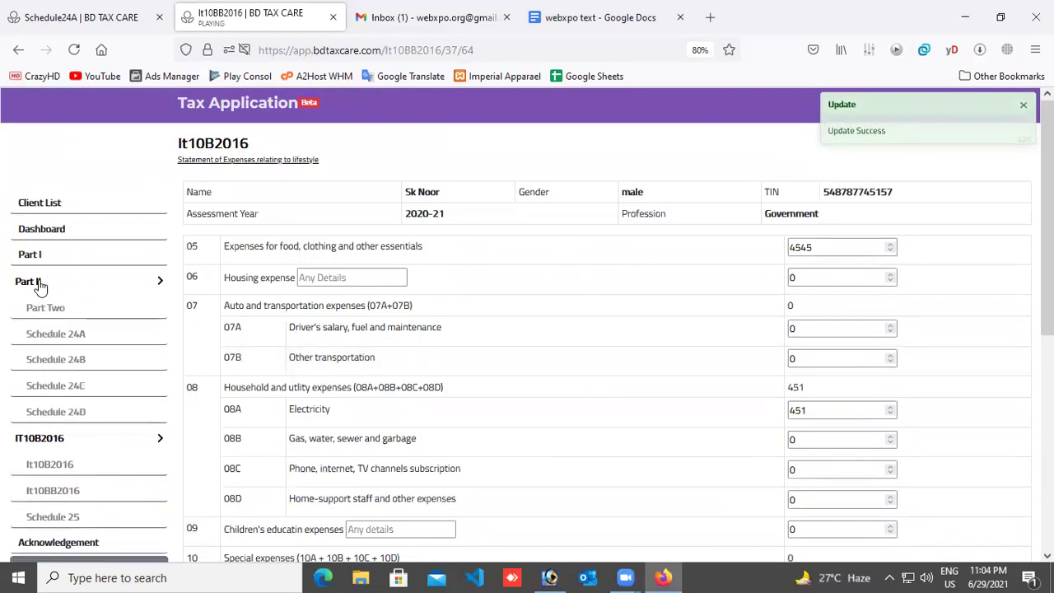
{"action": "left_click", "coordinate": [65, 466]}
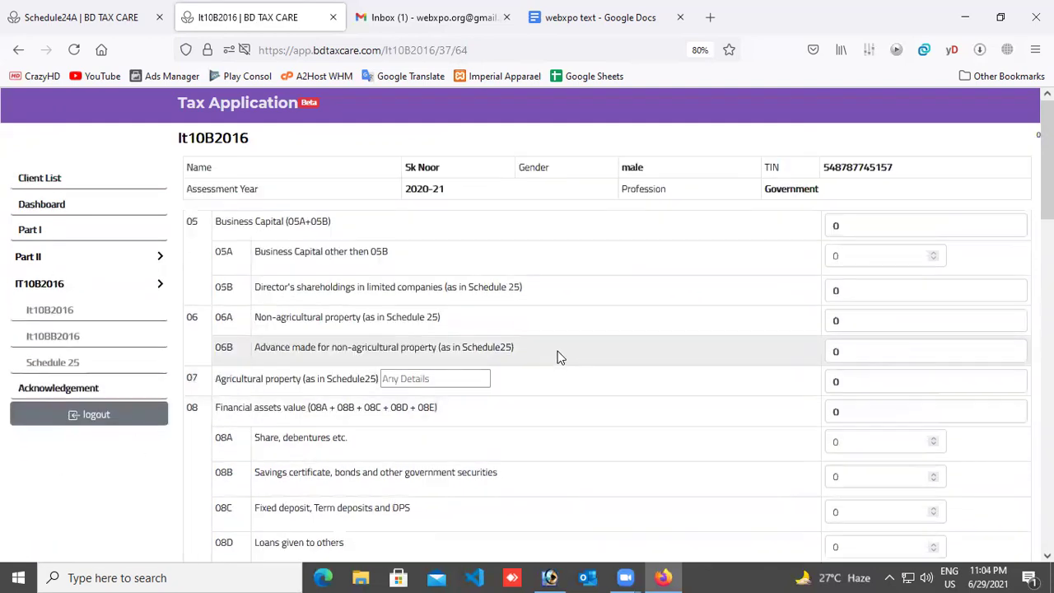
{"action": "scroll", "coordinate": [557, 358], "scroll_direction": "down", "scroll_amount": 10}
{"action": "scroll", "coordinate": [560, 356], "scroll_direction": "down", "scroll_amount": 5}
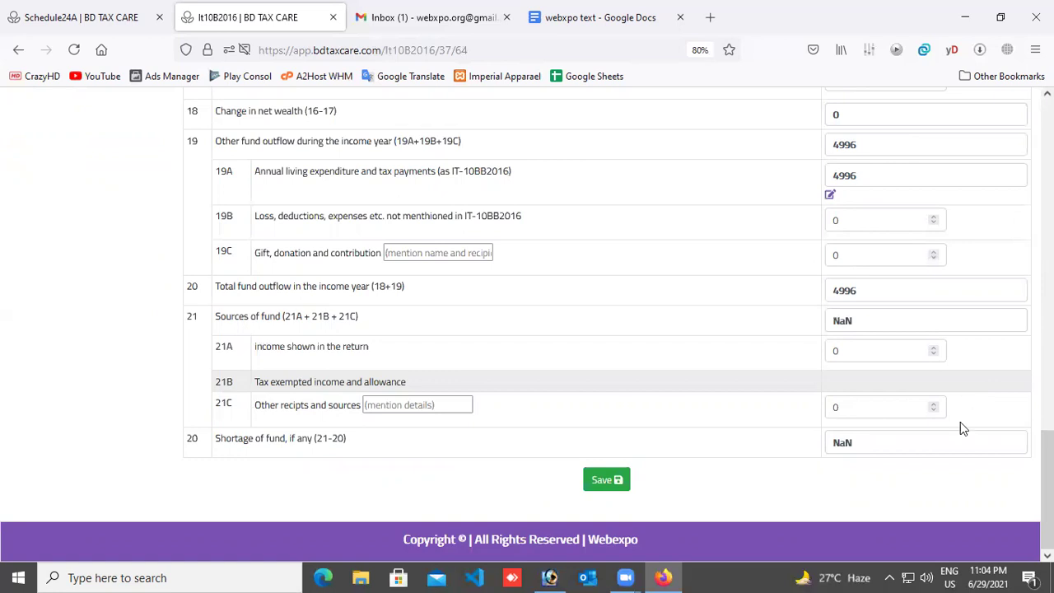
{"action": "left_click", "coordinate": [984, 576]}
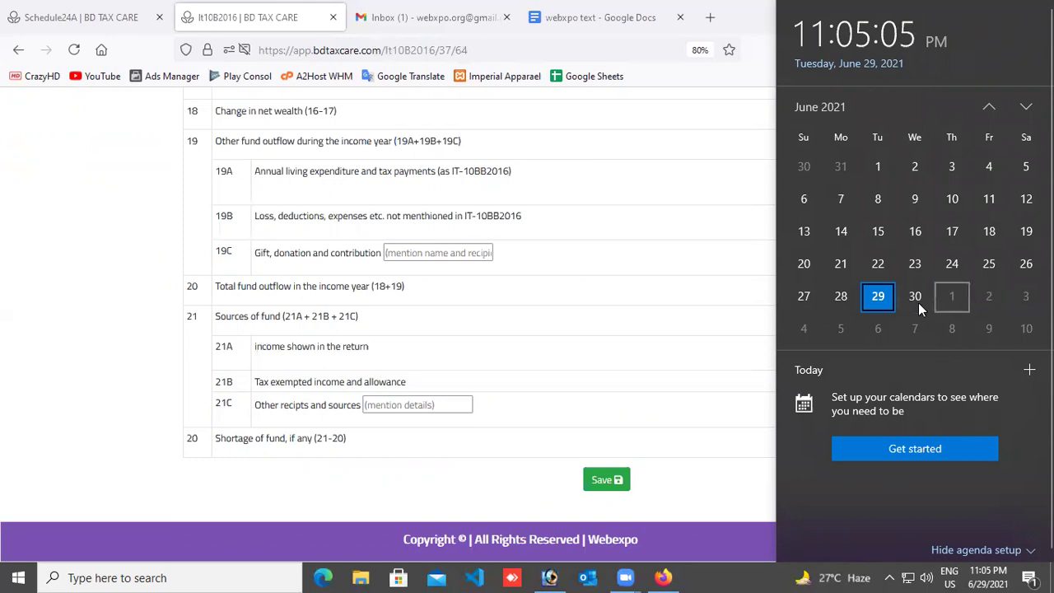
{"action": "left_click", "coordinate": [25, 433]}
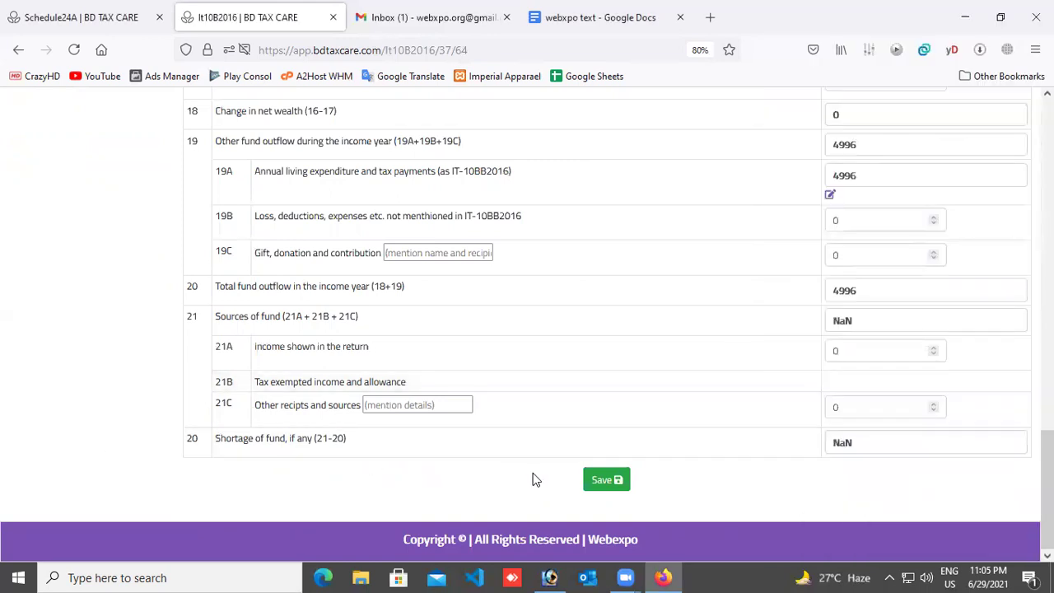
{"action": "scroll", "coordinate": [568, 476], "scroll_direction": "up", "scroll_amount": 1}
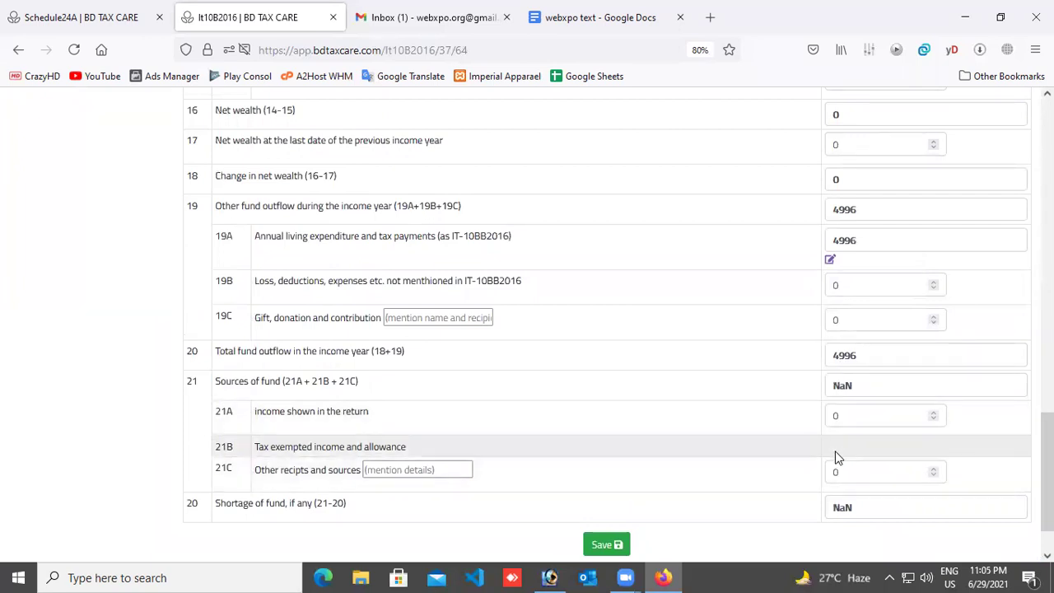
{"action": "scroll", "coordinate": [543, 492], "scroll_direction": "down", "scroll_amount": 2}
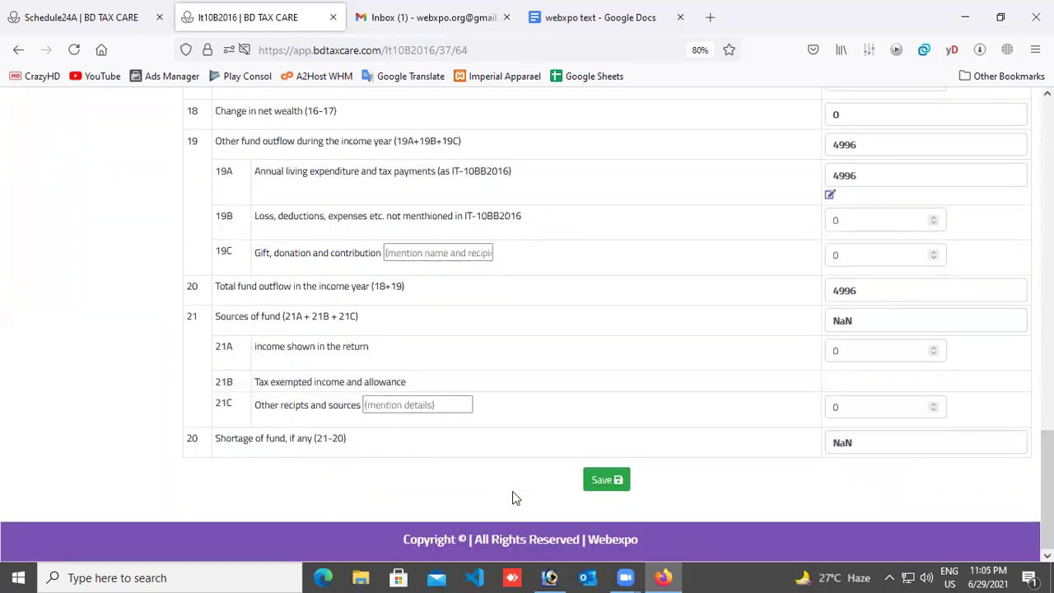
{"action": "left_click", "coordinate": [594, 484]}
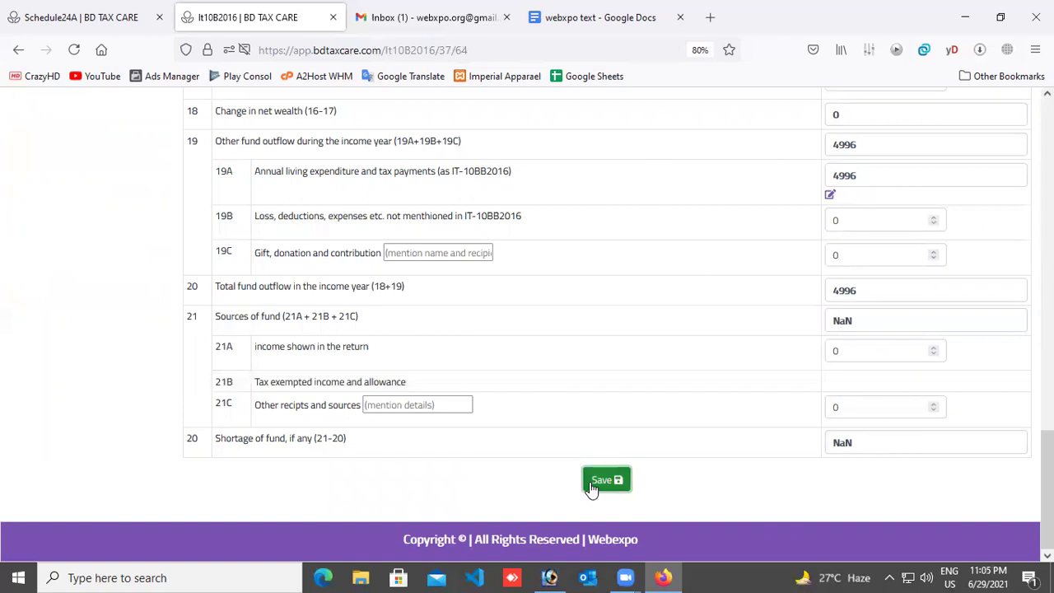
{"action": "left_click", "coordinate": [988, 576]}
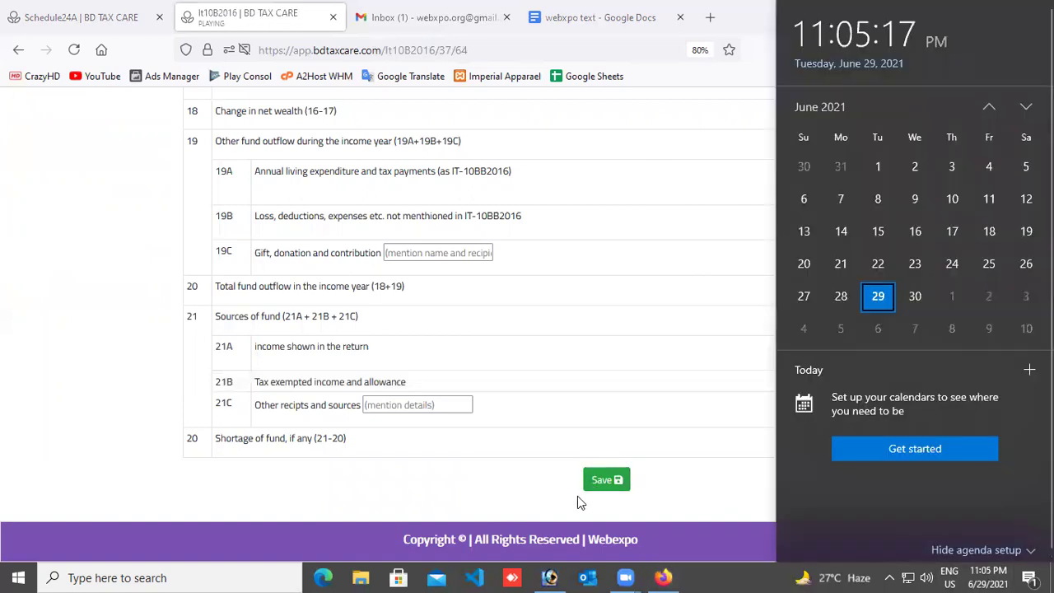
{"action": "left_click", "coordinate": [511, 505]}
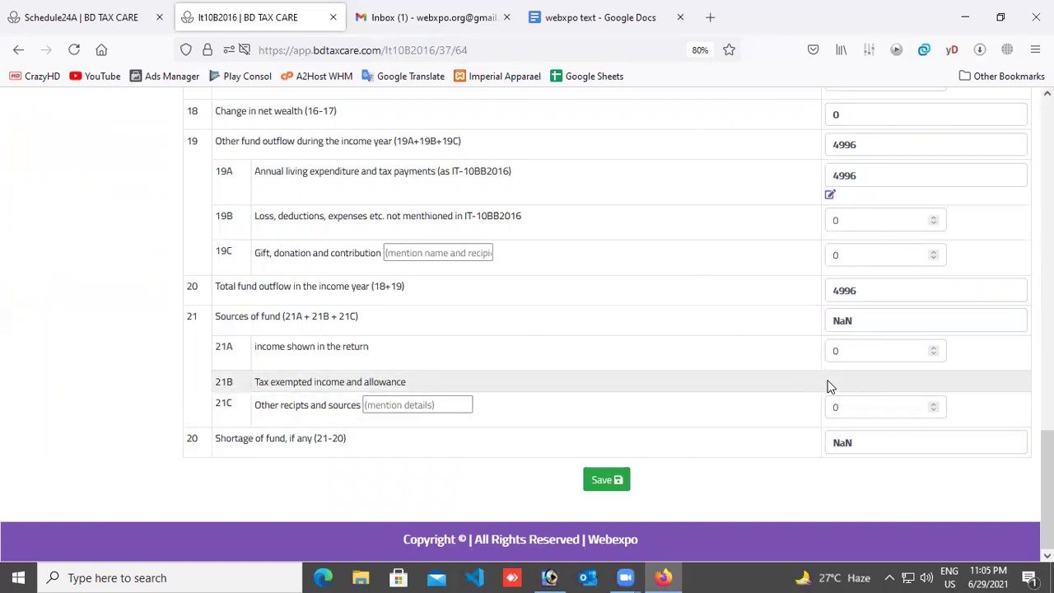
Step: Switch the Bangla keyboard utility's input mode from Unicode to English
{"action": "left_click", "coordinate": [889, 577]}
{"action": "right_click", "coordinate": [892, 517]}
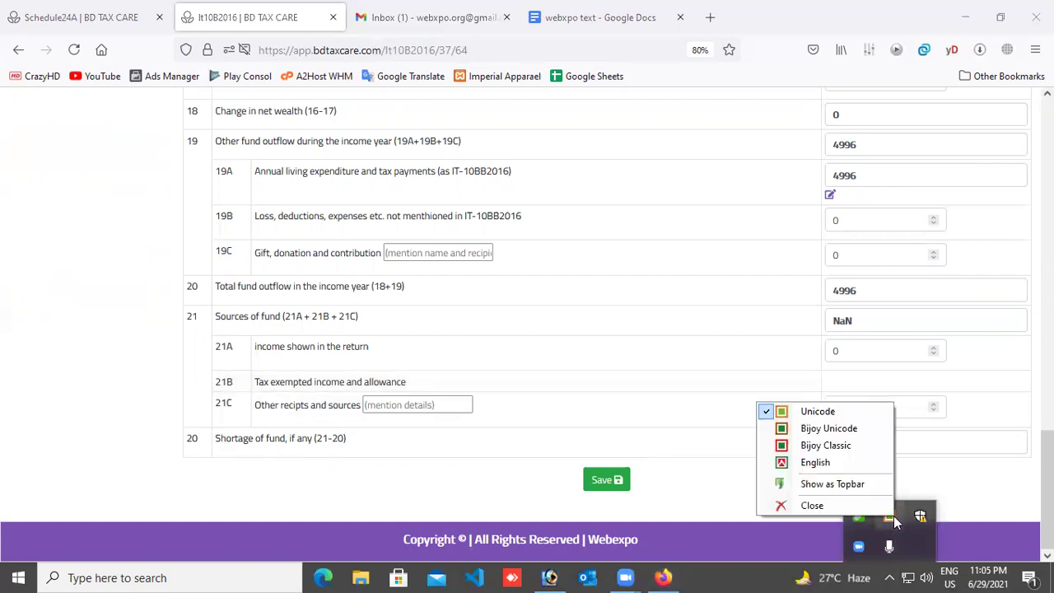
{"action": "left_click", "coordinate": [815, 462]}
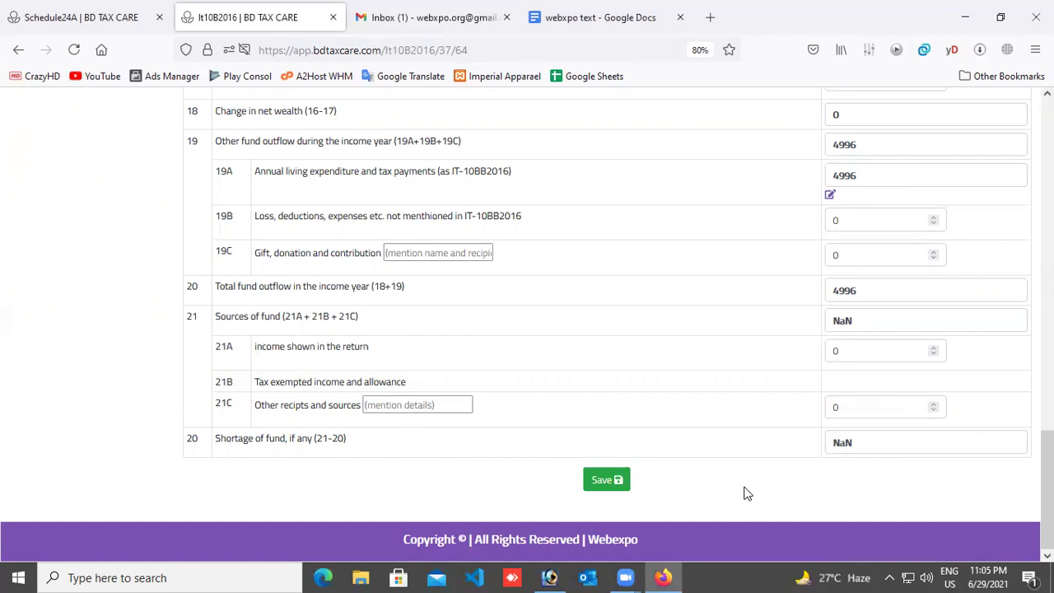
{"action": "triple_click", "coordinate": [508, 534]}
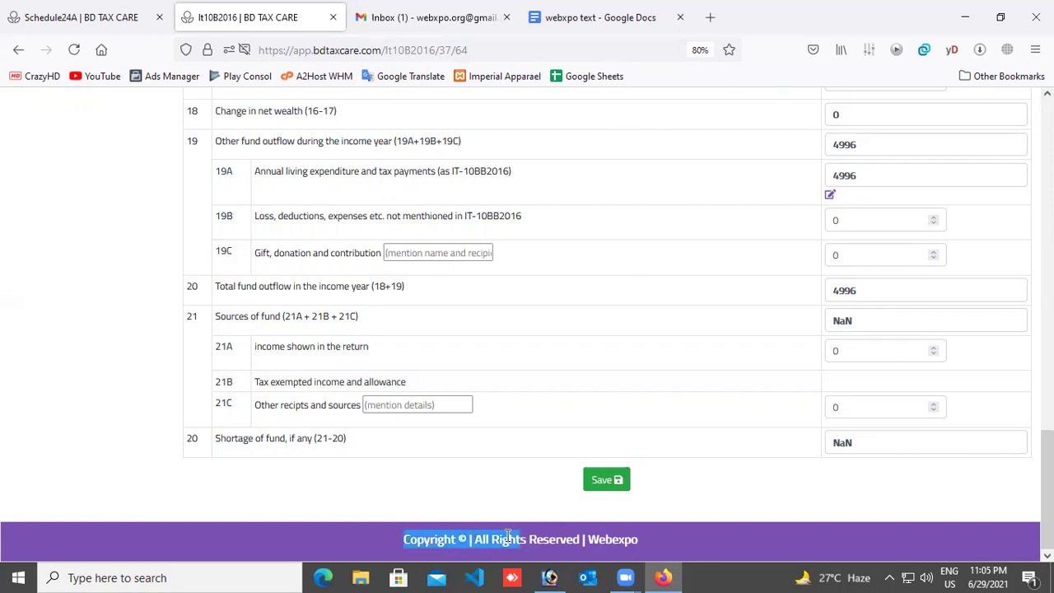
{"action": "left_click", "coordinate": [680, 497]}
{"action": "left_click_drag", "start_coordinate": [653, 531], "coordinate": [402, 531]}
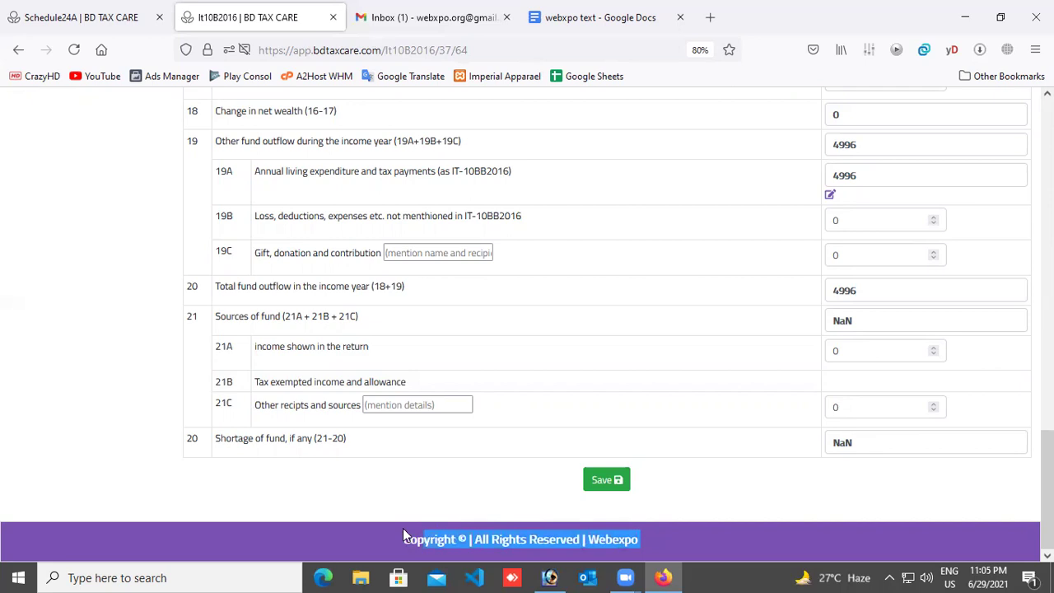
{"action": "triple_click", "coordinate": [387, 535]}
{"action": "scroll", "coordinate": [821, 506], "scroll_direction": "up", "scroll_amount": 1}
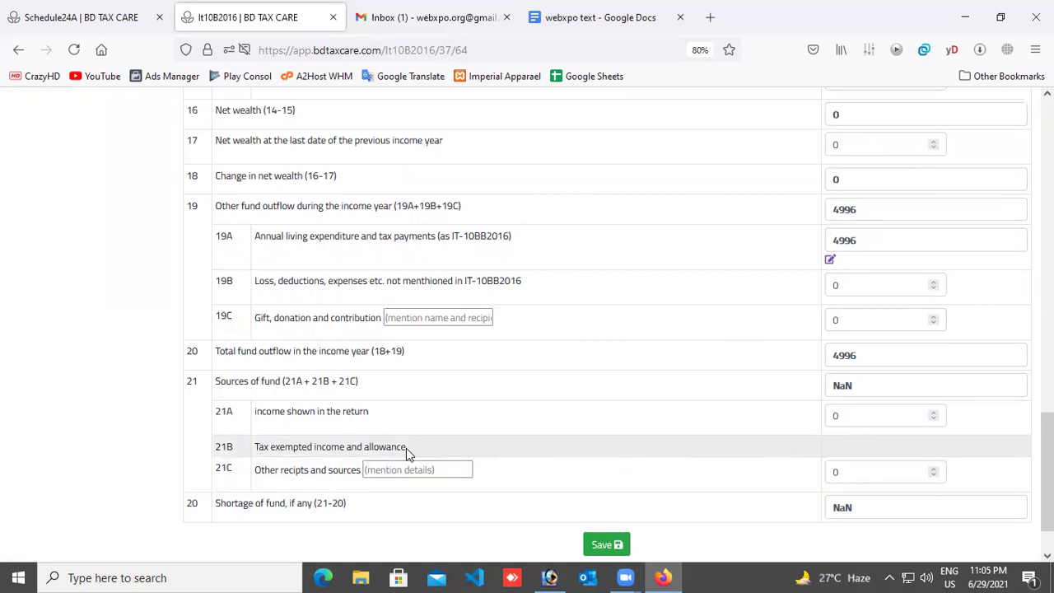
Step: Examine the sources of fund rows 21A to 21C and the shortage of fund row on the It10B2016 page
{"action": "left_click_drag", "start_coordinate": [406, 448], "coordinate": [210, 446]}
{"action": "left_click", "coordinate": [206, 451]}
{"action": "left_click_drag", "start_coordinate": [407, 448], "coordinate": [218, 414]}
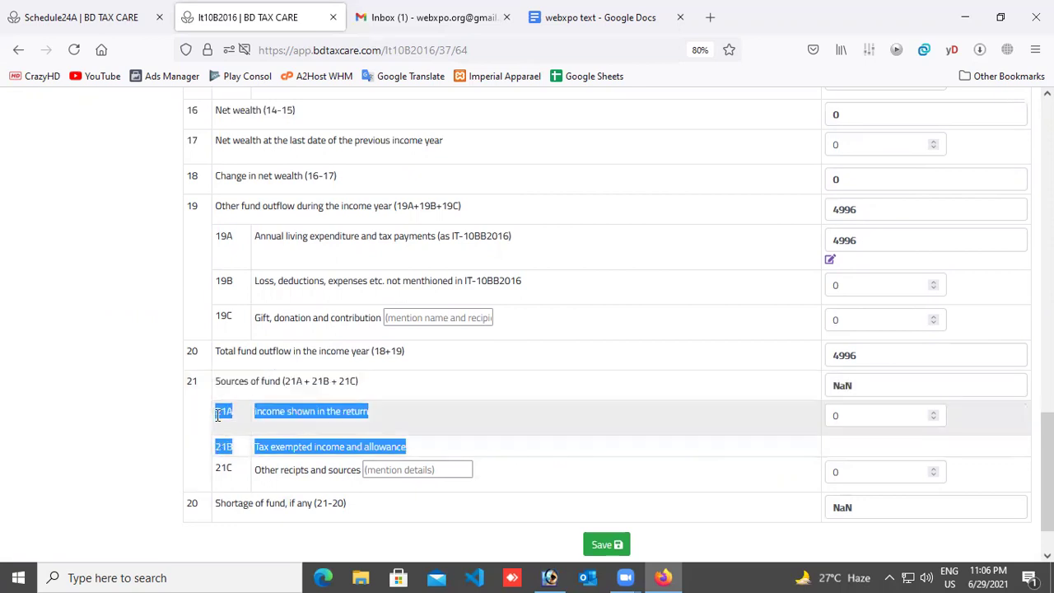
{"action": "left_click", "coordinate": [148, 401]}
{"action": "left_click_drag", "start_coordinate": [168, 391], "coordinate": [130, 461]}
{"action": "left_click", "coordinate": [129, 461]}
{"action": "left_click_drag", "start_coordinate": [345, 503], "coordinate": [187, 400]}
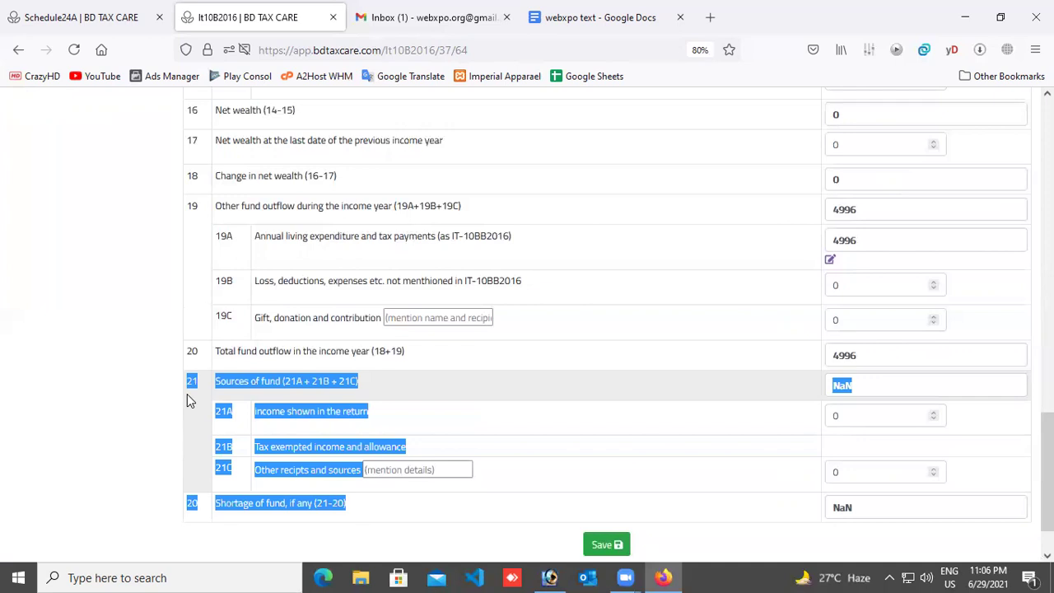
{"action": "left_click", "coordinate": [110, 405]}
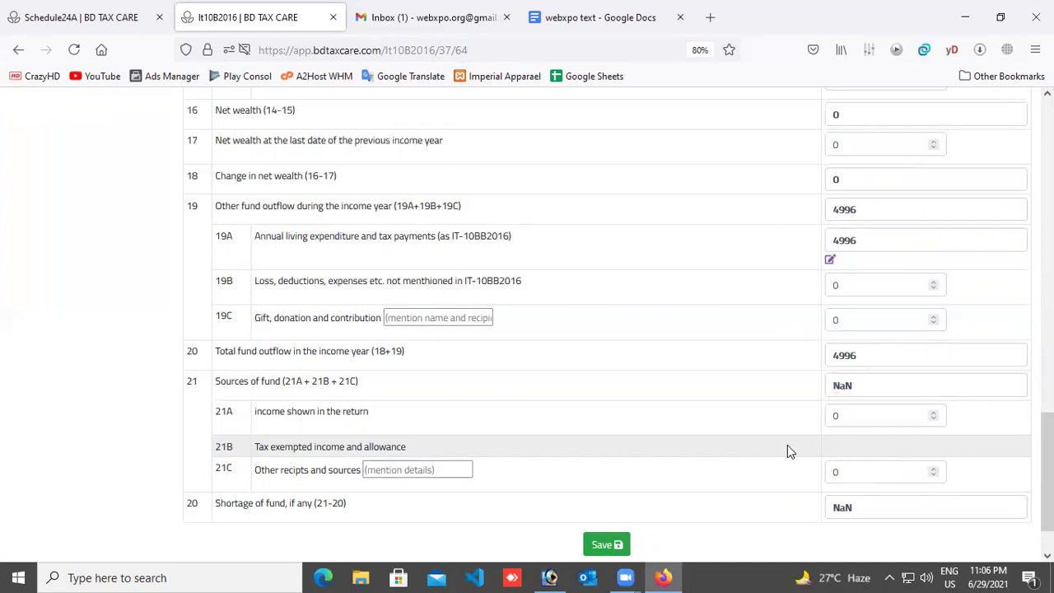
Step: Review the whole It10B2016 form, from business capital through net wealth to the tax exempted income row
{"action": "scroll", "coordinate": [782, 464], "scroll_direction": "up", "scroll_amount": 3}
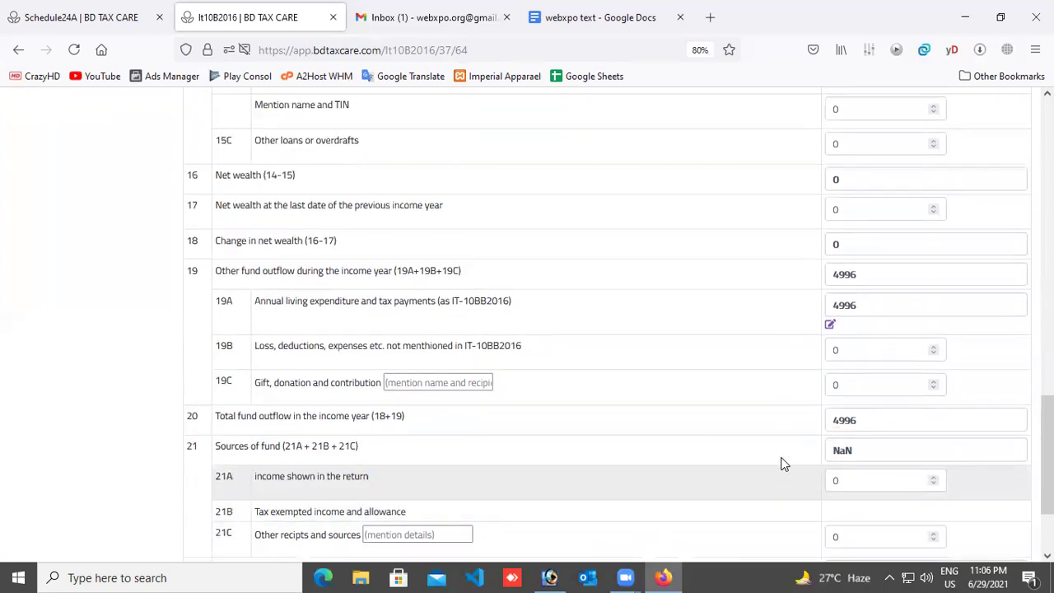
{"action": "scroll", "coordinate": [781, 463], "scroll_direction": "up", "scroll_amount": 6}
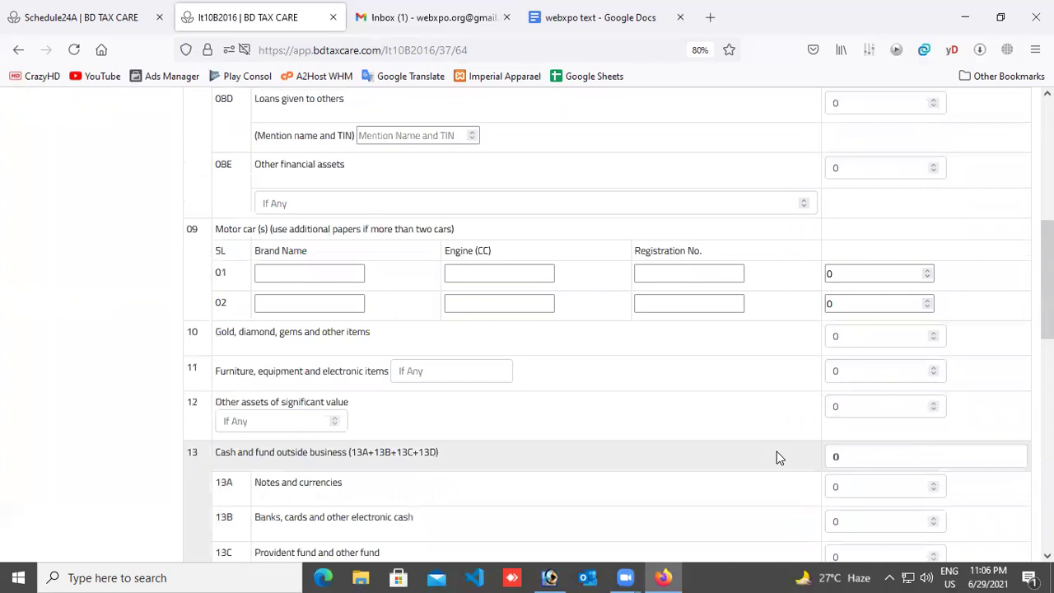
{"action": "scroll", "coordinate": [777, 451], "scroll_direction": "up", "scroll_amount": 3}
{"action": "scroll", "coordinate": [776, 451], "scroll_direction": "up", "scroll_amount": 2}
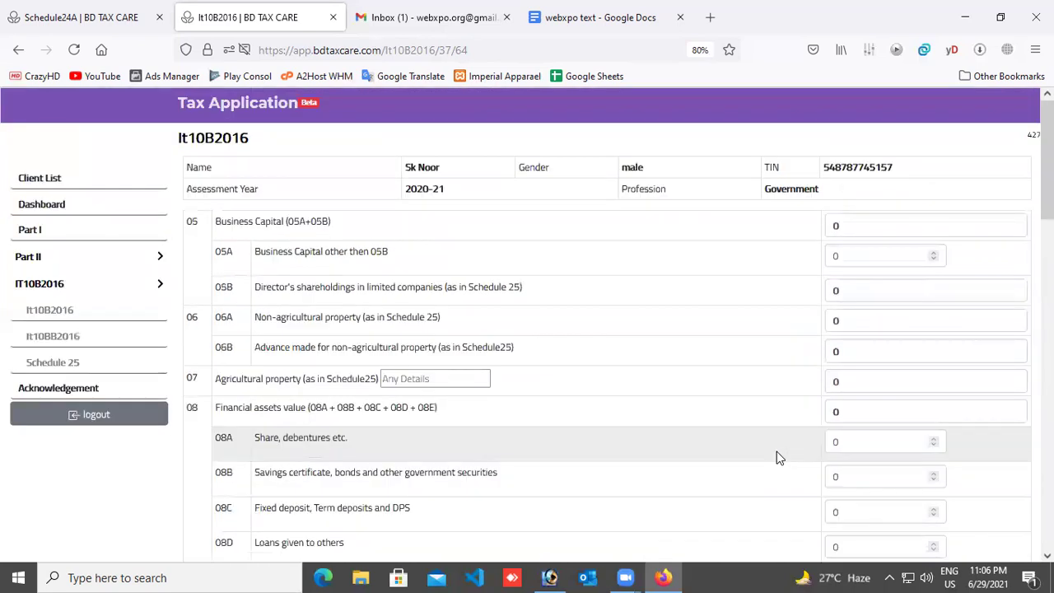
{"action": "scroll", "coordinate": [777, 457], "scroll_direction": "down", "scroll_amount": 12}
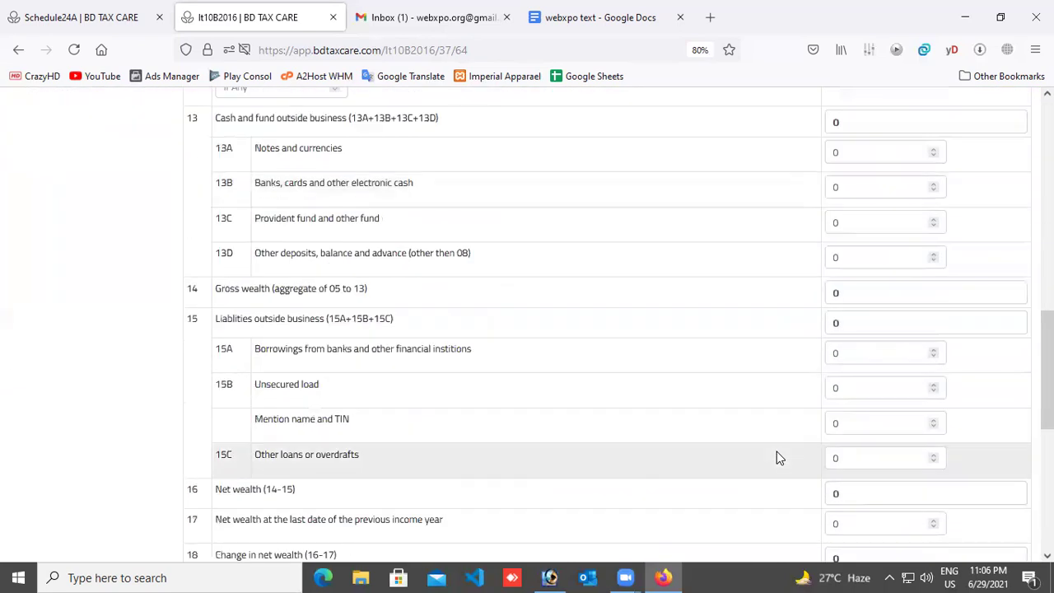
{"action": "scroll", "coordinate": [866, 468], "scroll_direction": "down", "scroll_amount": 2}
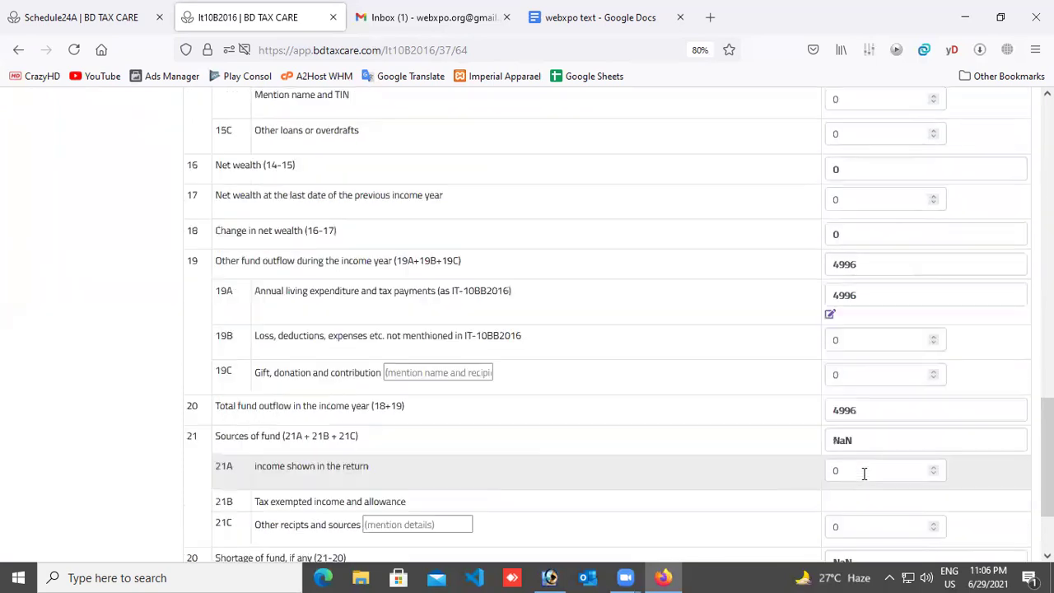
{"action": "scroll", "coordinate": [864, 471], "scroll_direction": "down", "scroll_amount": 1}
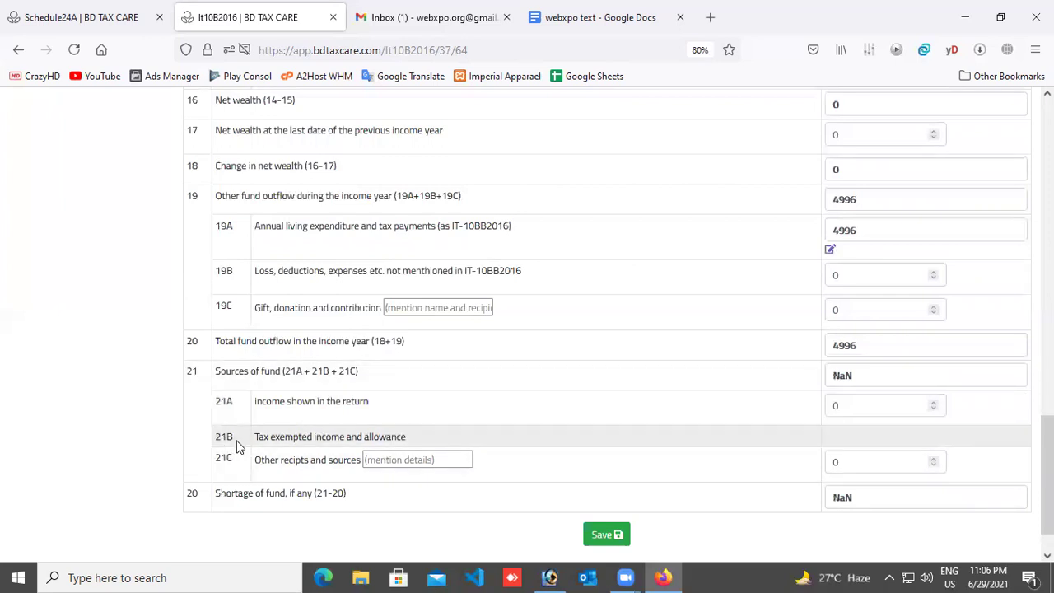
{"action": "scroll", "coordinate": [237, 446], "scroll_direction": "up", "scroll_amount": 15}
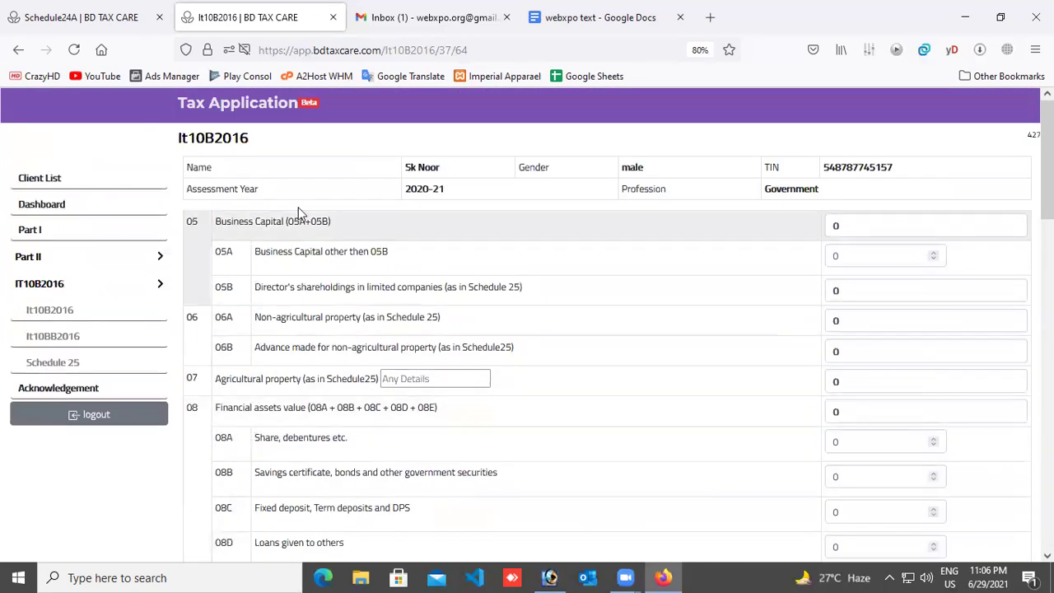
Step: Open the current client's profile for editing from the client list, blocking the site's location access request
{"action": "left_click_drag", "start_coordinate": [441, 168], "coordinate": [399, 173]}
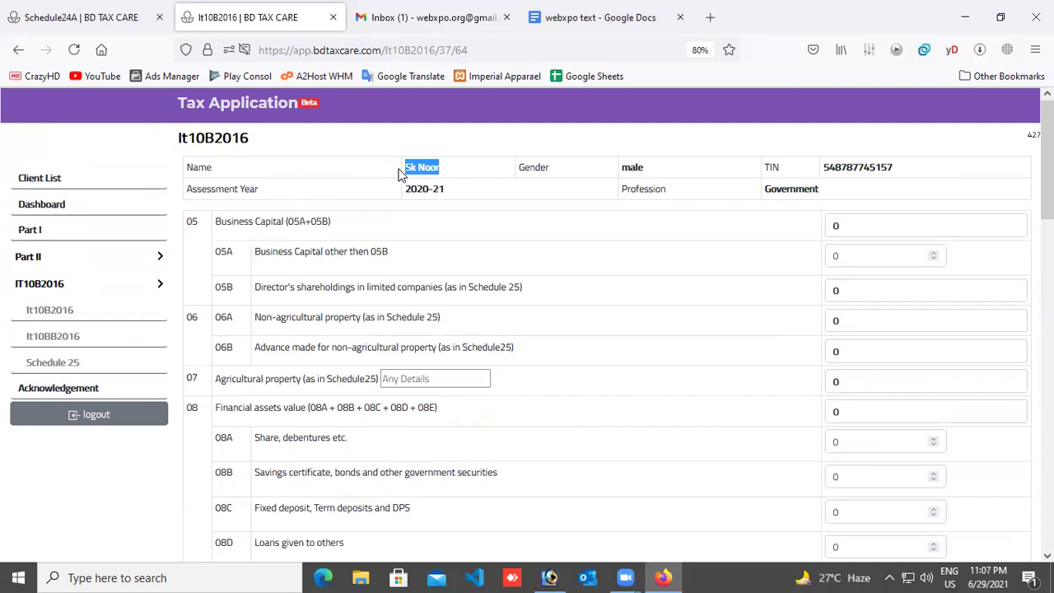
{"action": "left_click", "coordinate": [47, 180]}
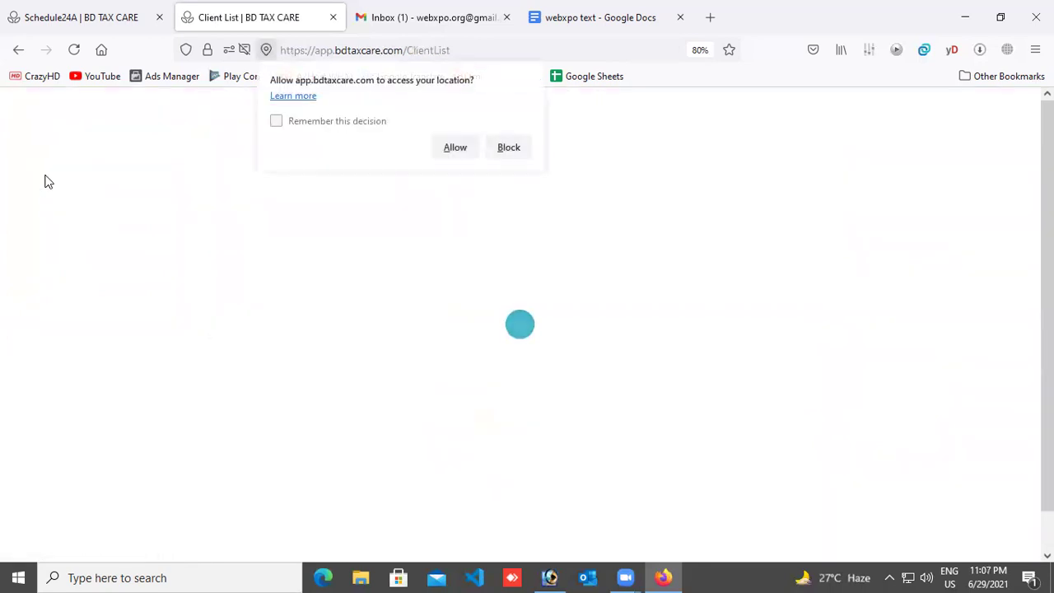
{"action": "left_click", "coordinate": [508, 155]}
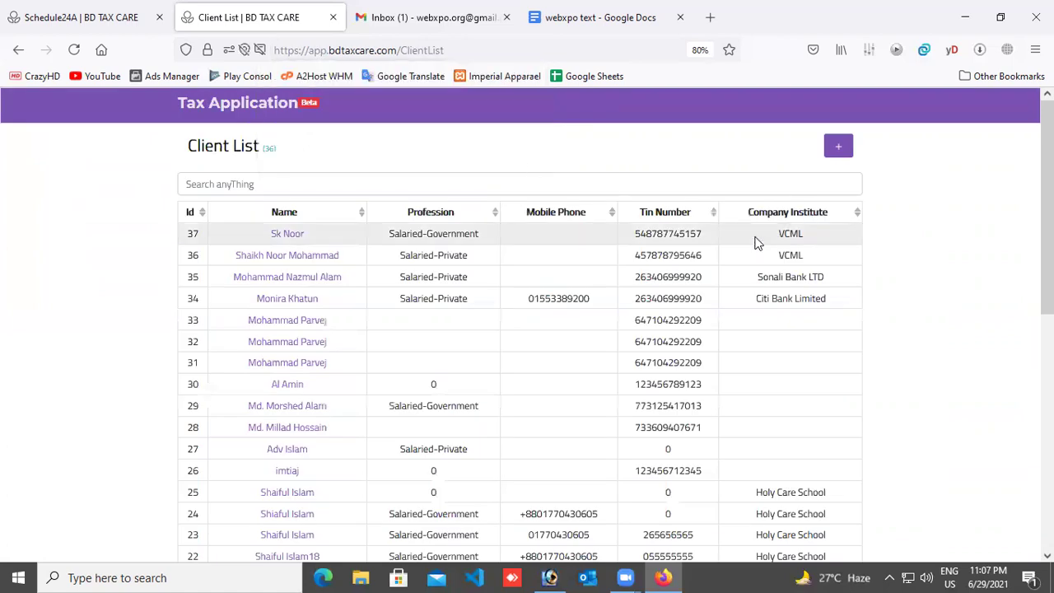
{"action": "left_click", "coordinate": [290, 236]}
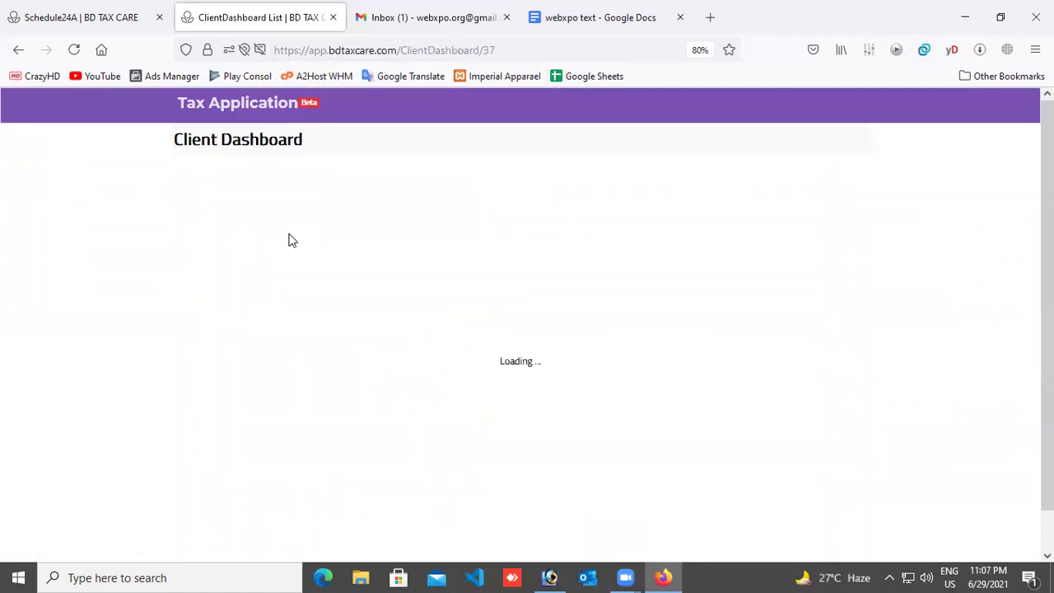
{"action": "left_click", "coordinate": [863, 170]}
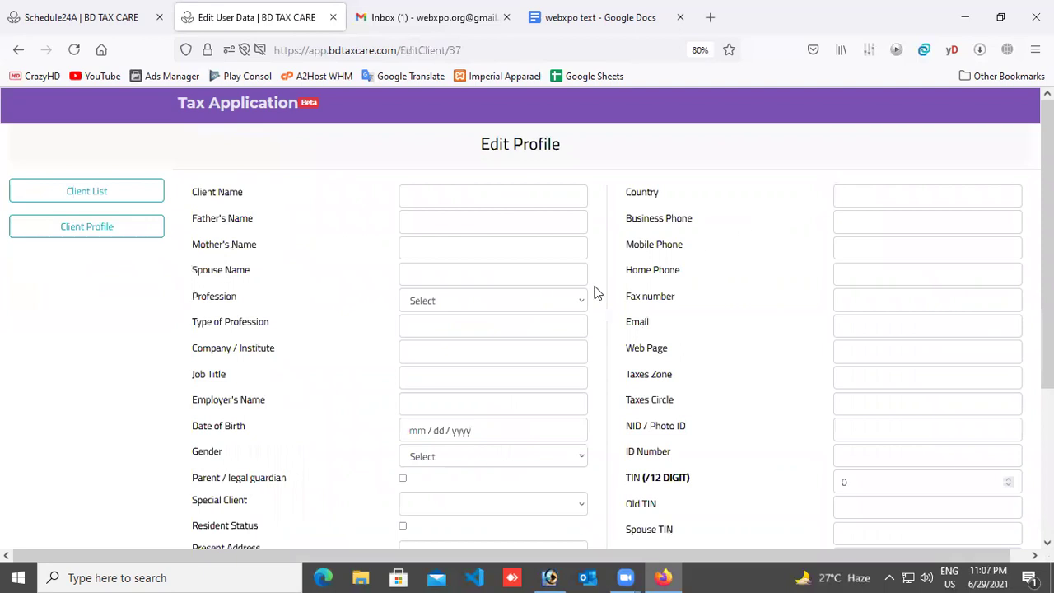
Step: Set the client's profession to Salaries-Private and update the profile
{"action": "scroll", "coordinate": [535, 329], "scroll_direction": "down", "scroll_amount": 5}
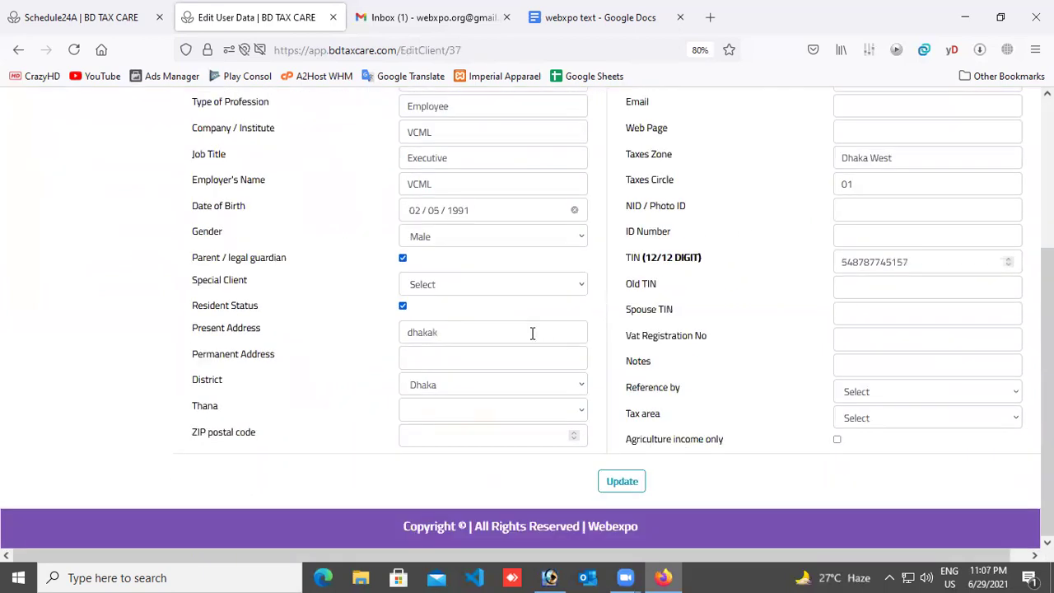
{"action": "scroll", "coordinate": [543, 288], "scroll_direction": "up", "scroll_amount": 3}
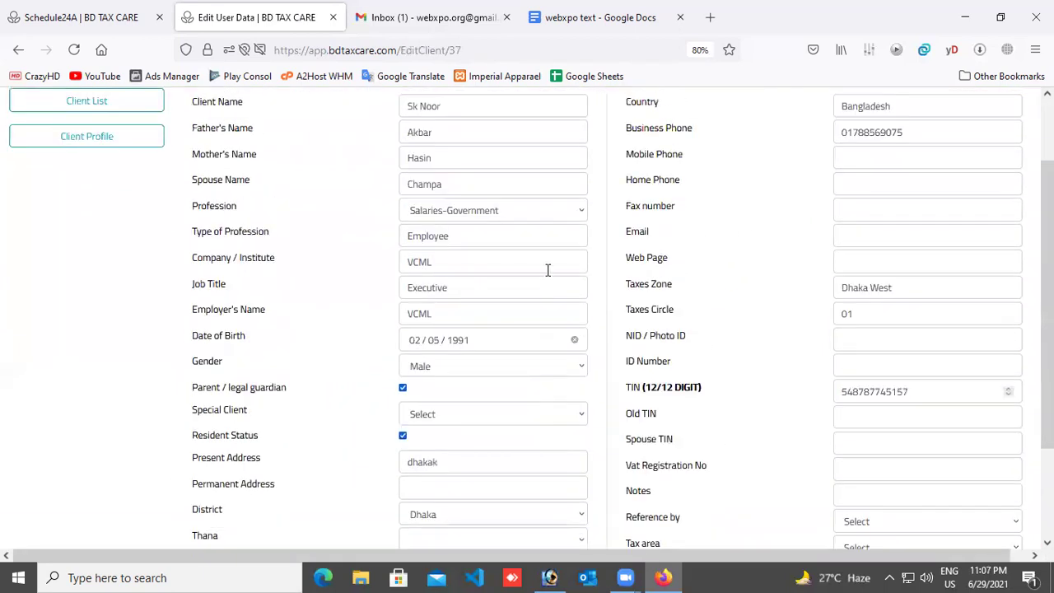
{"action": "left_click", "coordinate": [552, 215]}
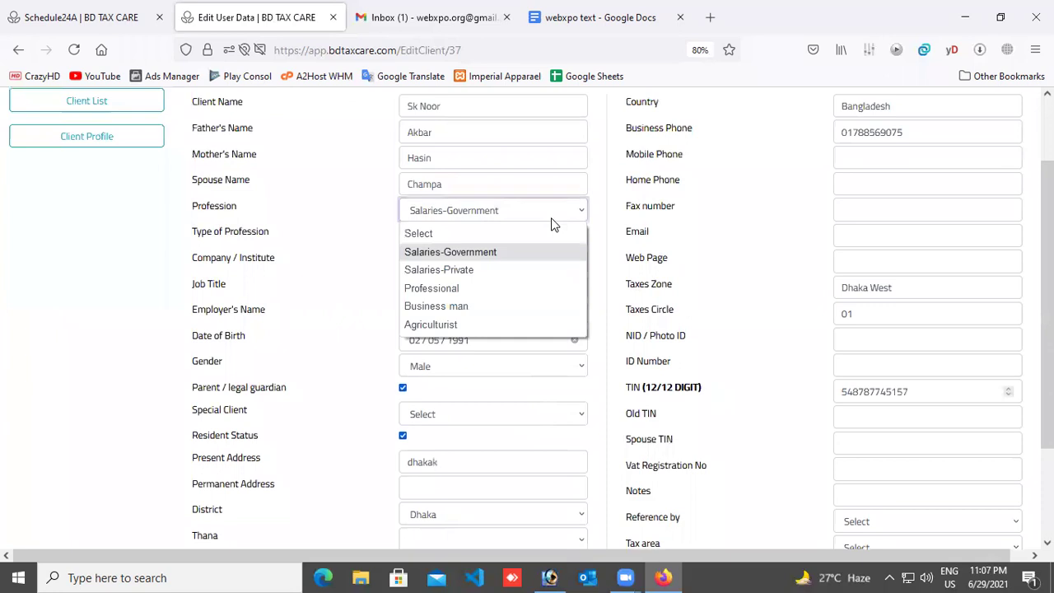
{"action": "left_click", "coordinate": [540, 271]}
{"action": "scroll", "coordinate": [747, 416], "scroll_direction": "down", "scroll_amount": 3}
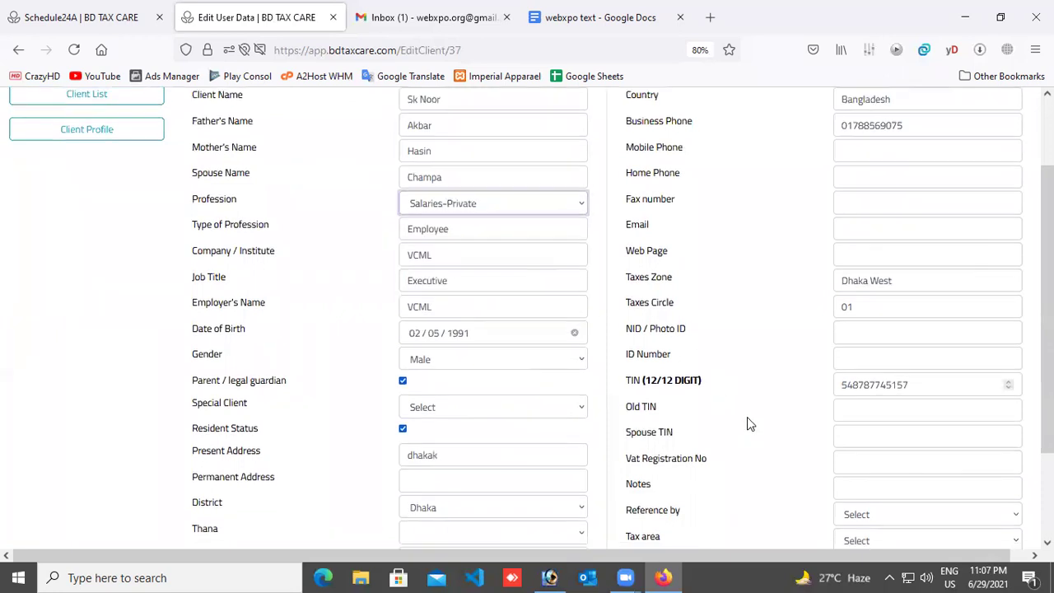
{"action": "left_click", "coordinate": [640, 485]}
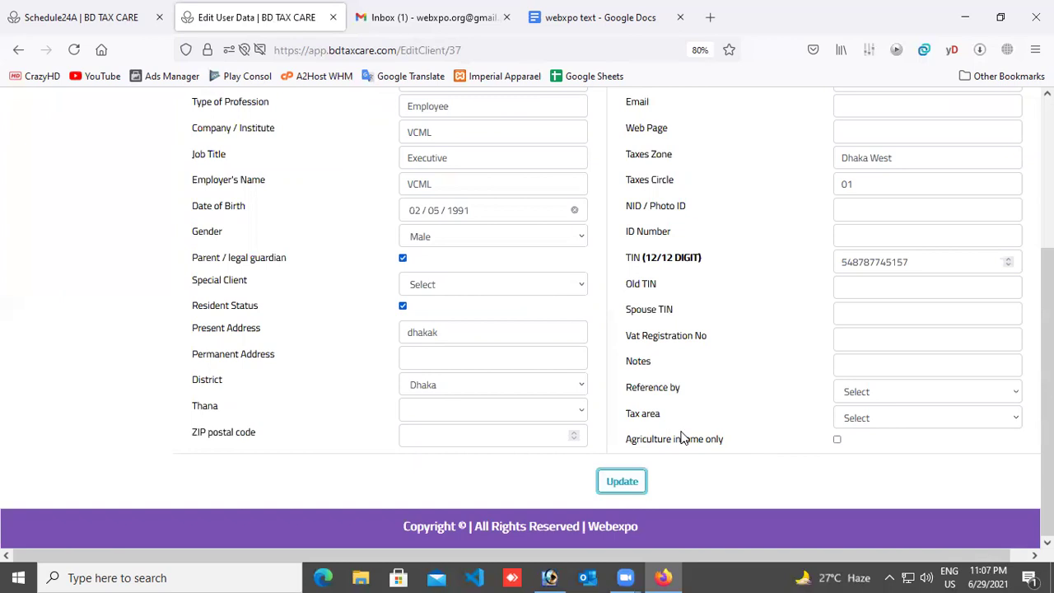
Step: Reopen the client's 2020-21 return from the client list and open Schedule 24A from the salaries row of Part II
{"action": "scroll", "coordinate": [682, 433], "scroll_direction": "up", "scroll_amount": 2}
{"action": "scroll", "coordinate": [680, 425], "scroll_direction": "up", "scroll_amount": 3}
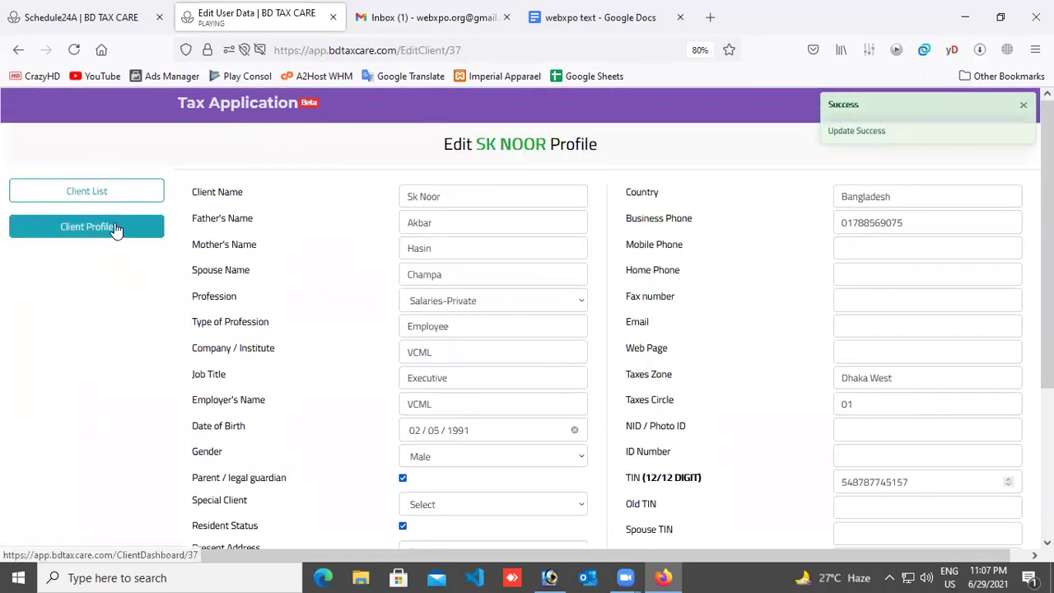
{"action": "left_click", "coordinate": [103, 199]}
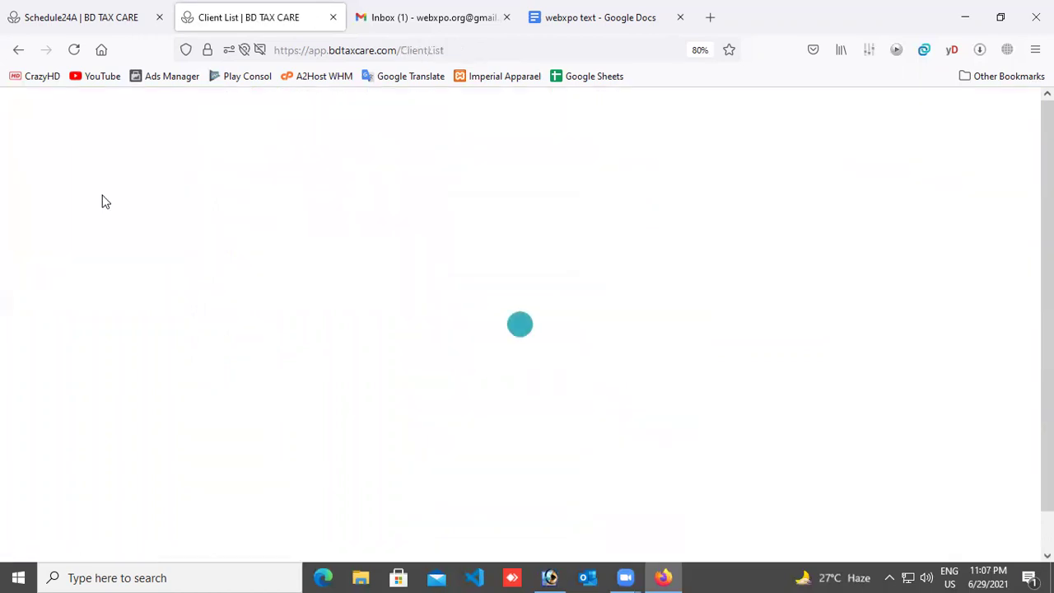
{"action": "left_click", "coordinate": [278, 235]}
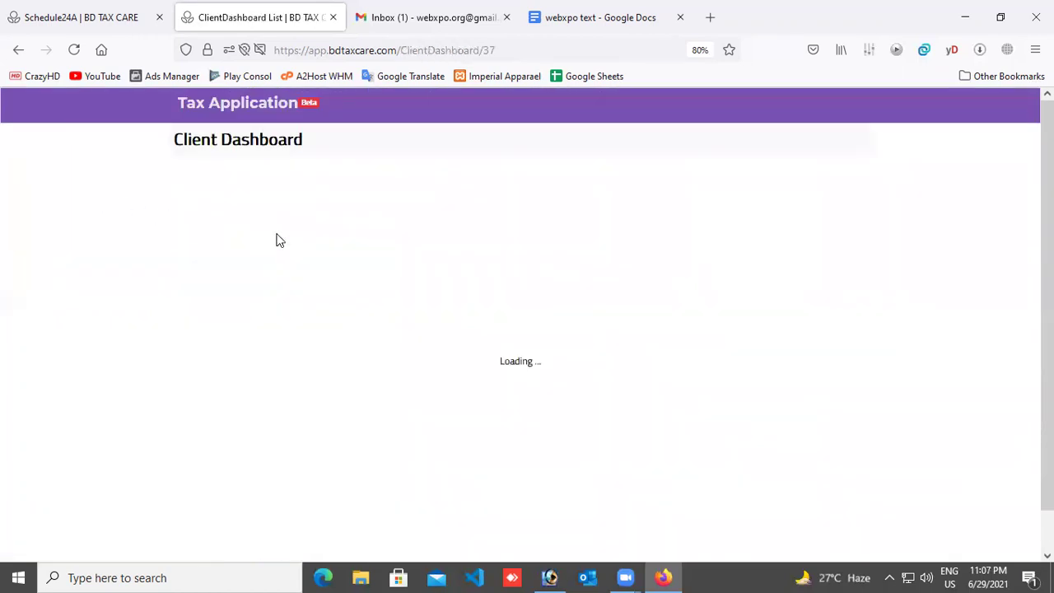
{"action": "left_click", "coordinate": [40, 261]}
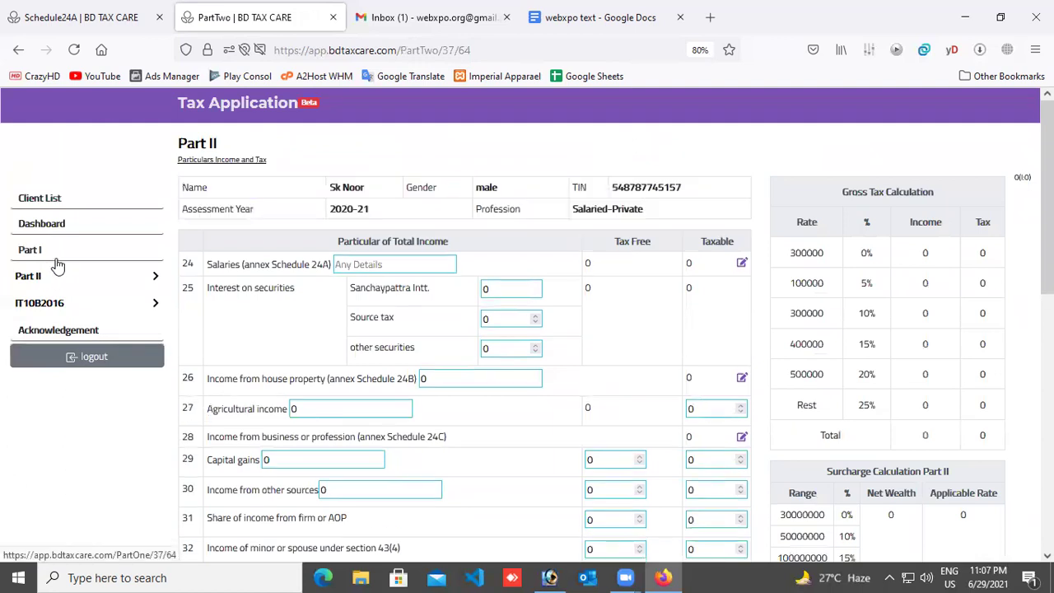
{"action": "left_click", "coordinate": [40, 276]}
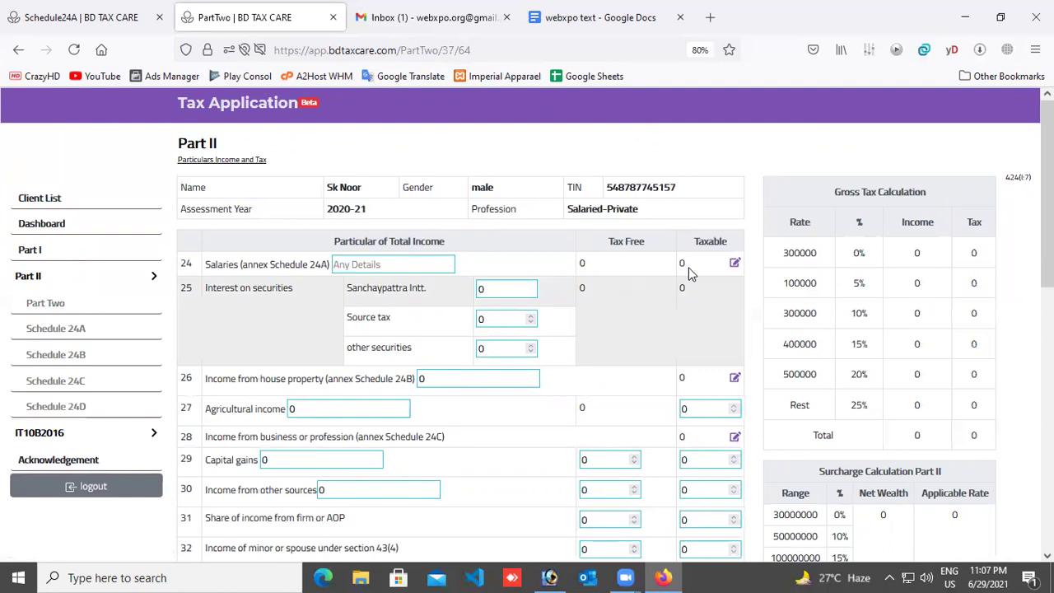
{"action": "left_click", "coordinate": [735, 265]}
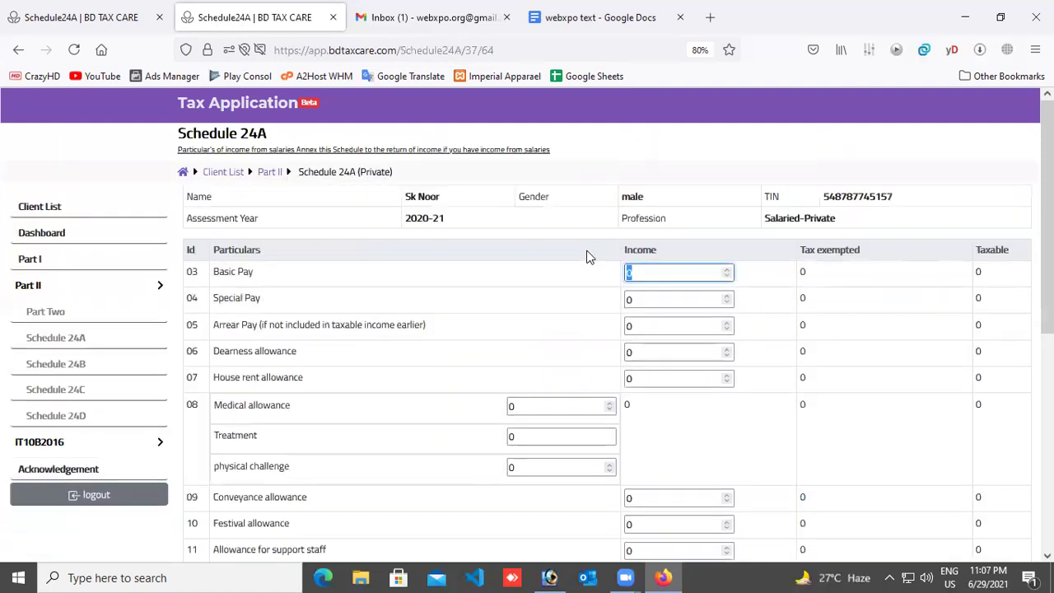
Step: Enter a basic pay of 90000, special pay of 5000 and house rent allowance of 45660 in Schedule 24A
{"action": "type", "text": "90000"}
{"action": "key", "text": "Tab"}
{"action": "type", "text": "5000"}
{"action": "key", "text": "Tab"}
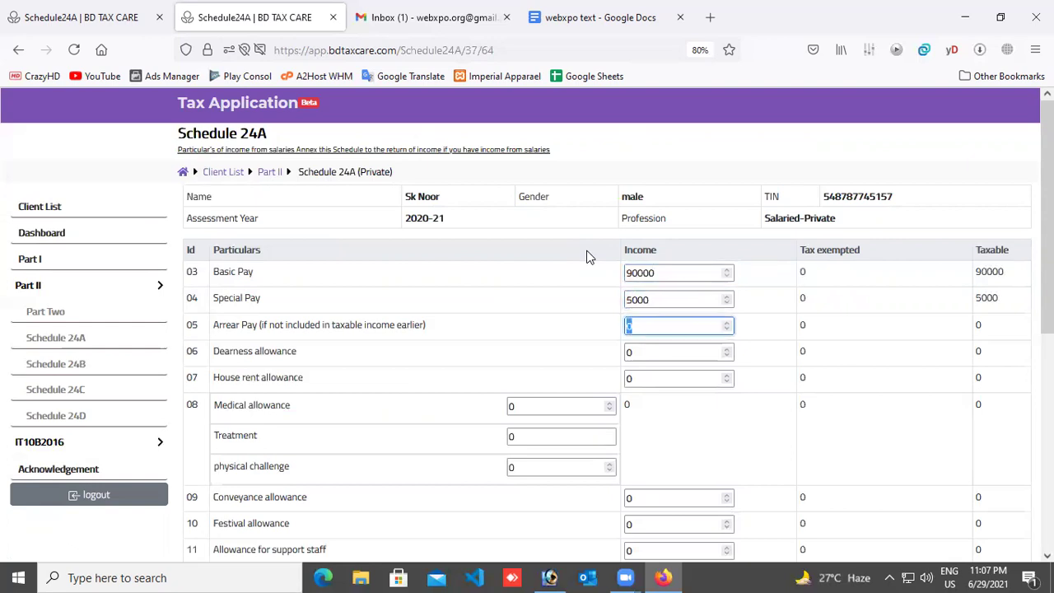
{"action": "key", "text": "Tab"}
{"action": "key", "text": "Tab"}
{"action": "type", "text": "4"}
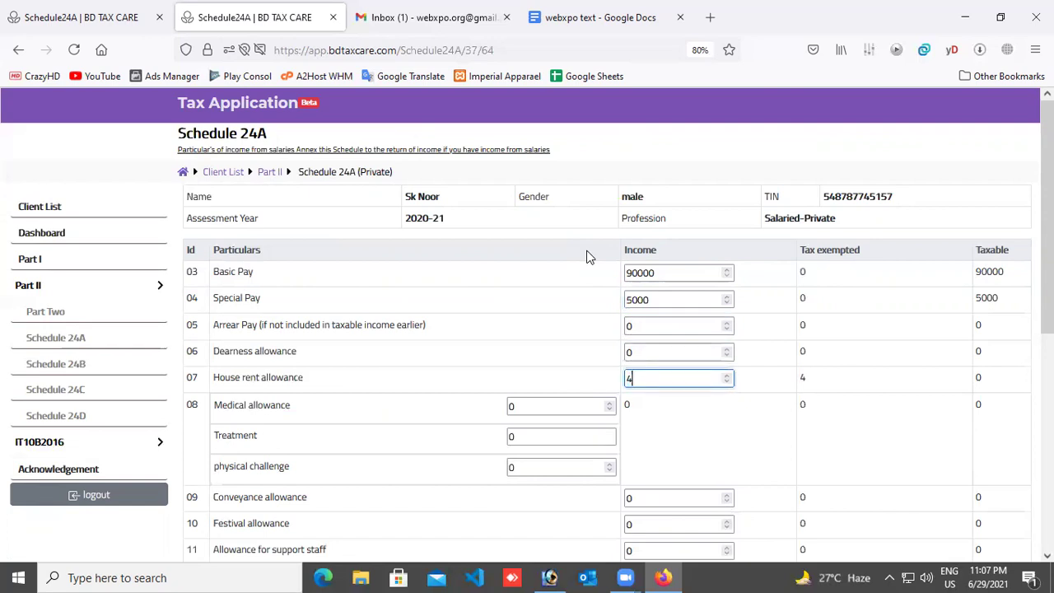
{"action": "type", "text": "5660"}
{"action": "key", "text": "Tab"}
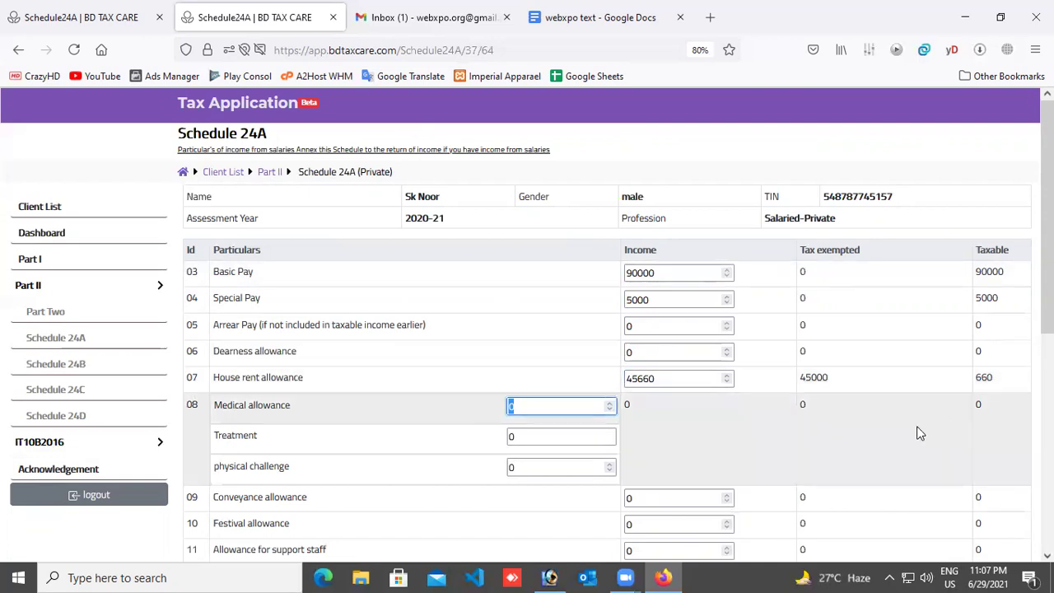
Step: Enter a medical allowance of 4500 and a conveyance allowance of 45500 in Schedule 24A
{"action": "type", "text": "4500"}
{"action": "key", "text": "Tab"}
{"action": "key", "text": "Tab"}
{"action": "key", "text": "Tab"}
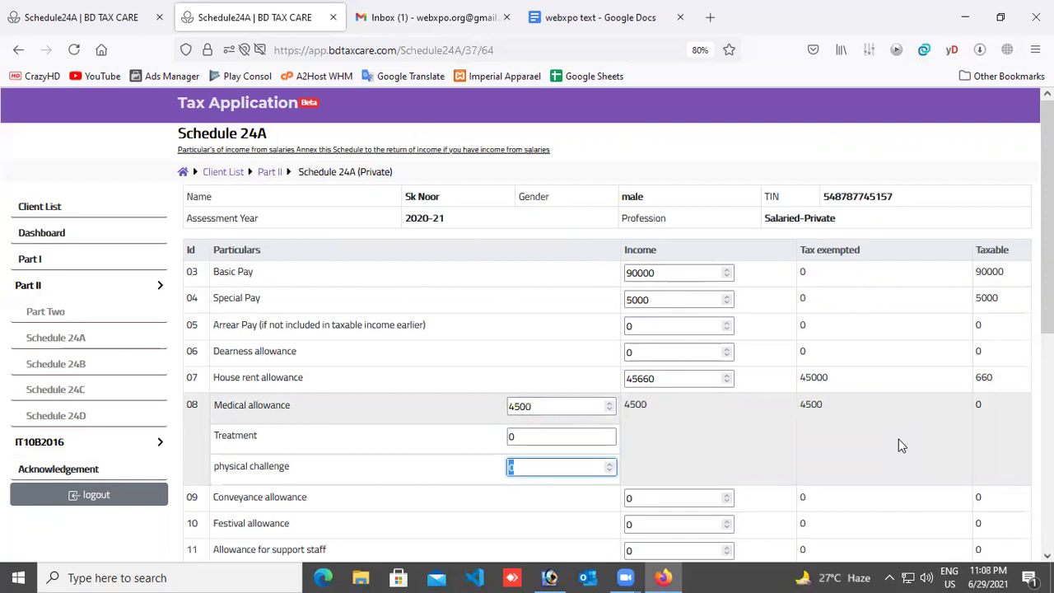
{"action": "type", "text": "45500"}
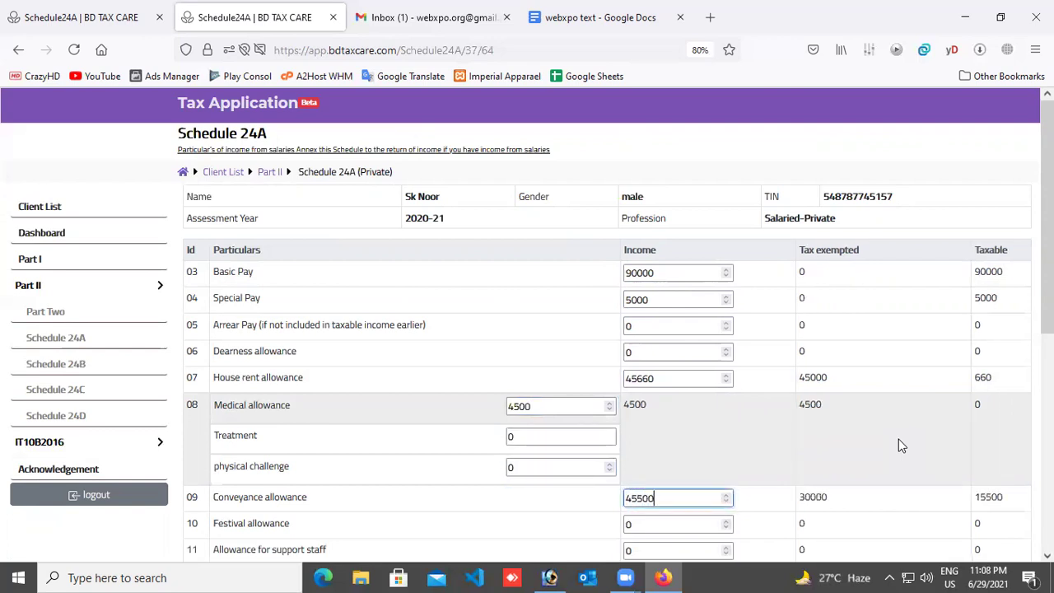
Step: Leave the remaining Schedule 24A allowance rows at 0 and save the schedule
{"action": "scroll", "coordinate": [894, 449], "scroll_direction": "down", "scroll_amount": 2}
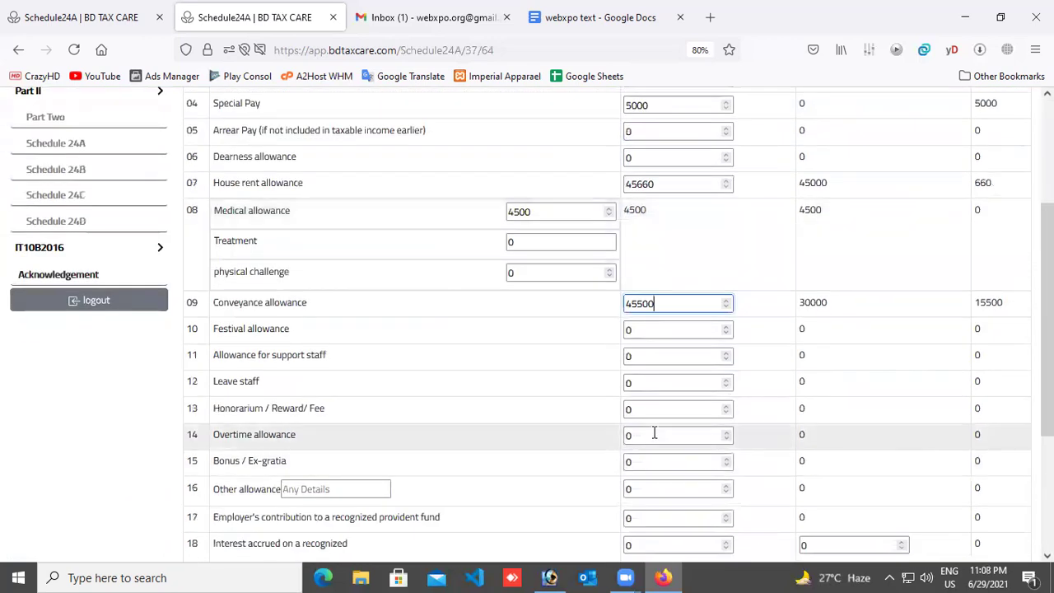
{"action": "key", "text": "Tab"}
{"action": "key", "text": "Tab"}
{"action": "key", "text": "Tab"}
{"action": "key", "text": "Tab"}
{"action": "key", "text": "Tab"}
{"action": "key", "text": "Tab"}
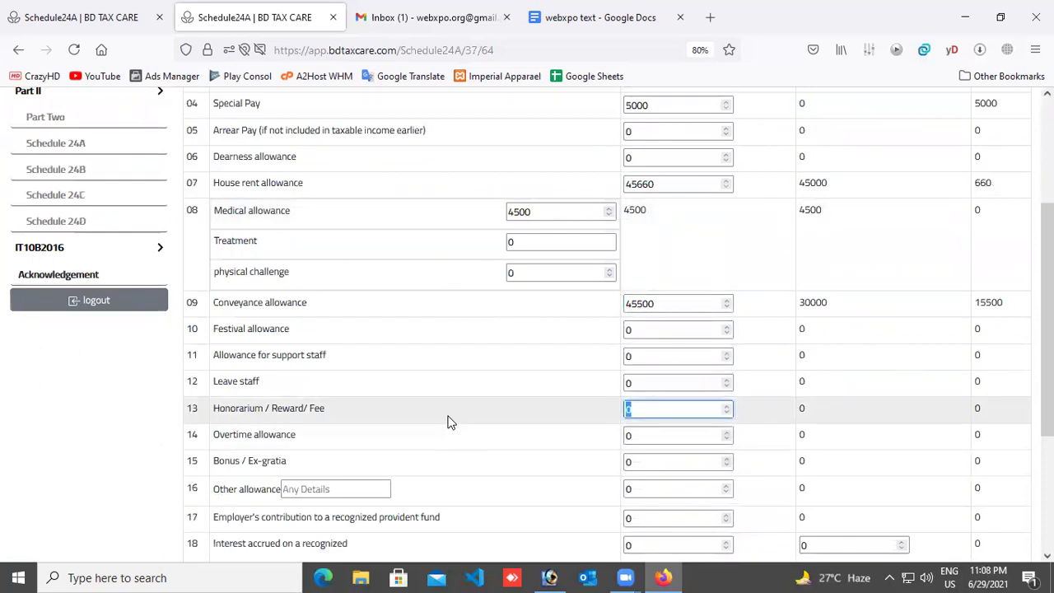
{"action": "scroll", "coordinate": [451, 422], "scroll_direction": "down", "scroll_amount": 3}
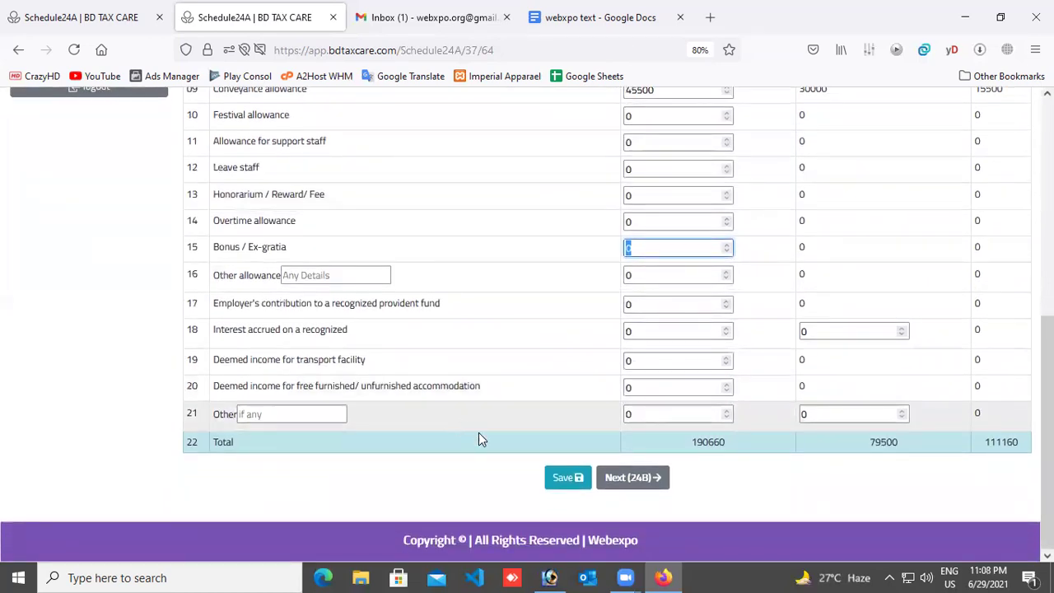
{"action": "left_click", "coordinate": [560, 479]}
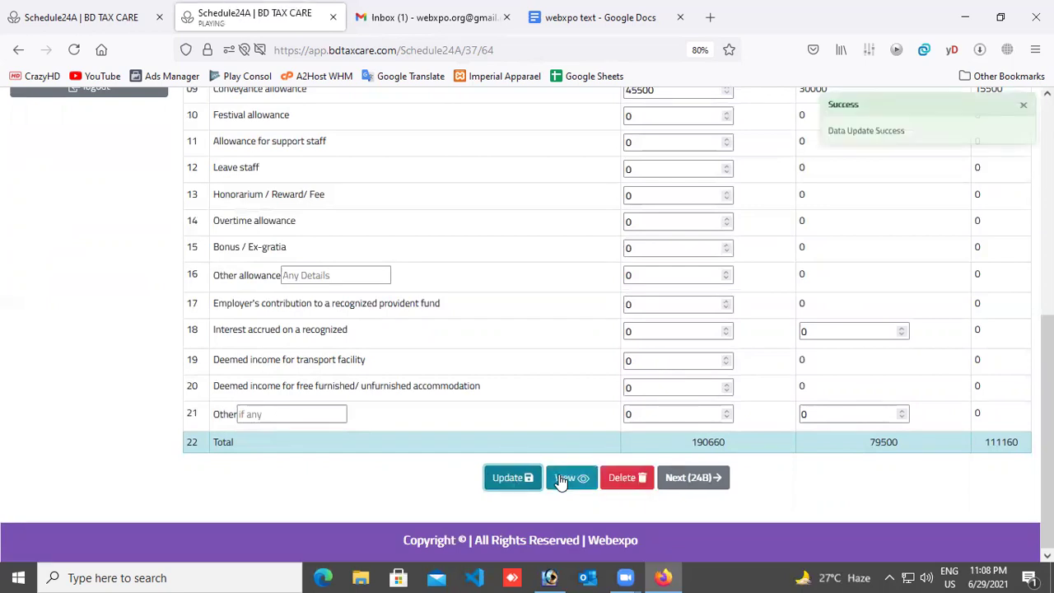
Step: Return from Schedule 24A to the main Part II page of the client's return
{"action": "scroll", "coordinate": [468, 432], "scroll_direction": "up", "scroll_amount": 3}
{"action": "scroll", "coordinate": [465, 431], "scroll_direction": "up", "scroll_amount": 3}
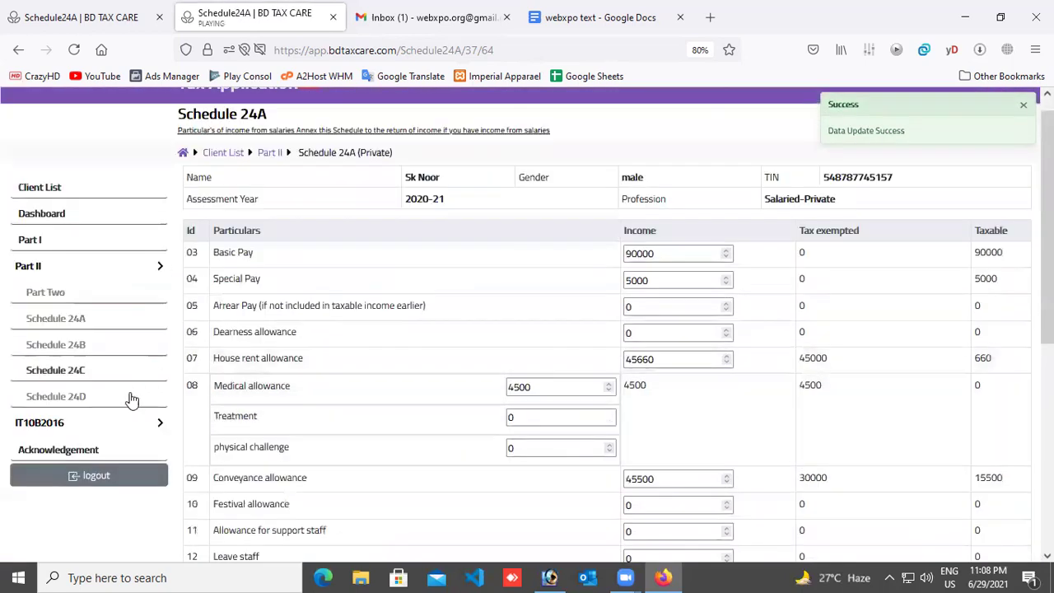
{"action": "left_click", "coordinate": [116, 271]}
{"action": "left_click", "coordinate": [97, 298]}
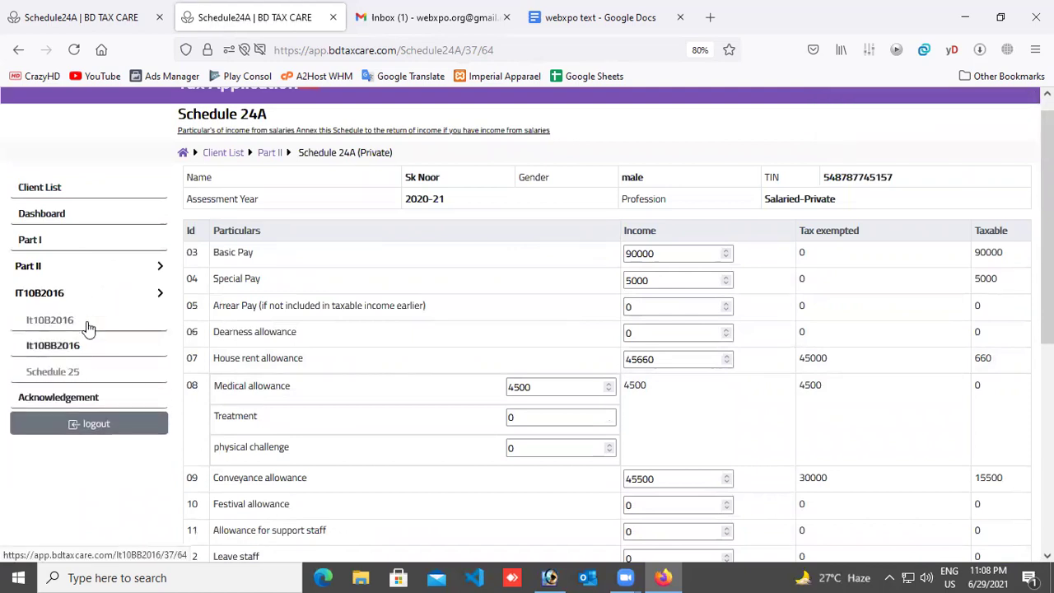
{"action": "left_click", "coordinate": [78, 272]}
{"action": "left_click", "coordinate": [50, 293]}
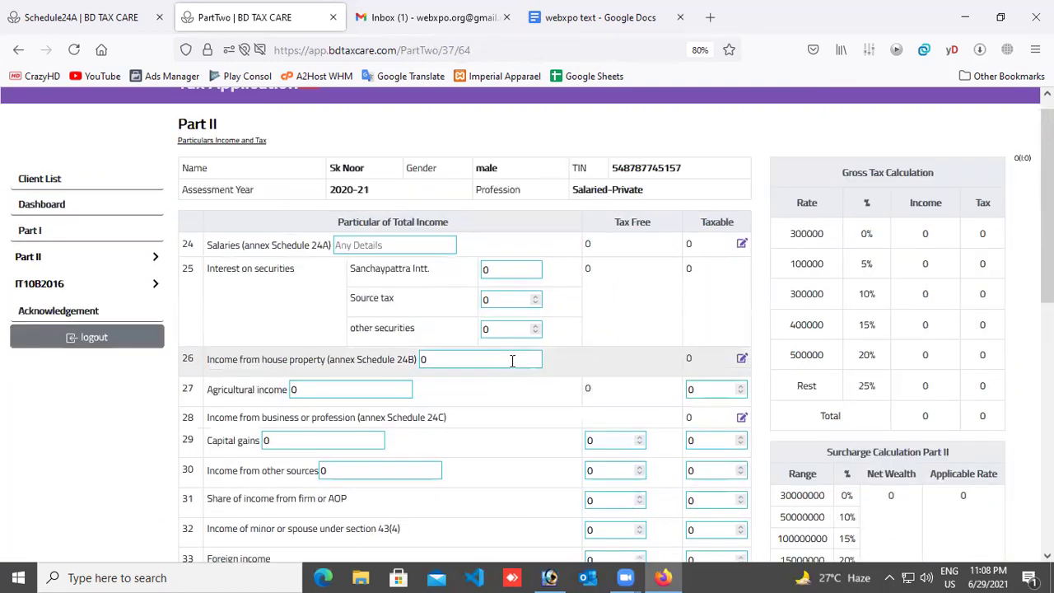
Step: Save Part II's total income section and its tax computation and payment section
{"action": "scroll", "coordinate": [512, 360], "scroll_direction": "down", "scroll_amount": 5}
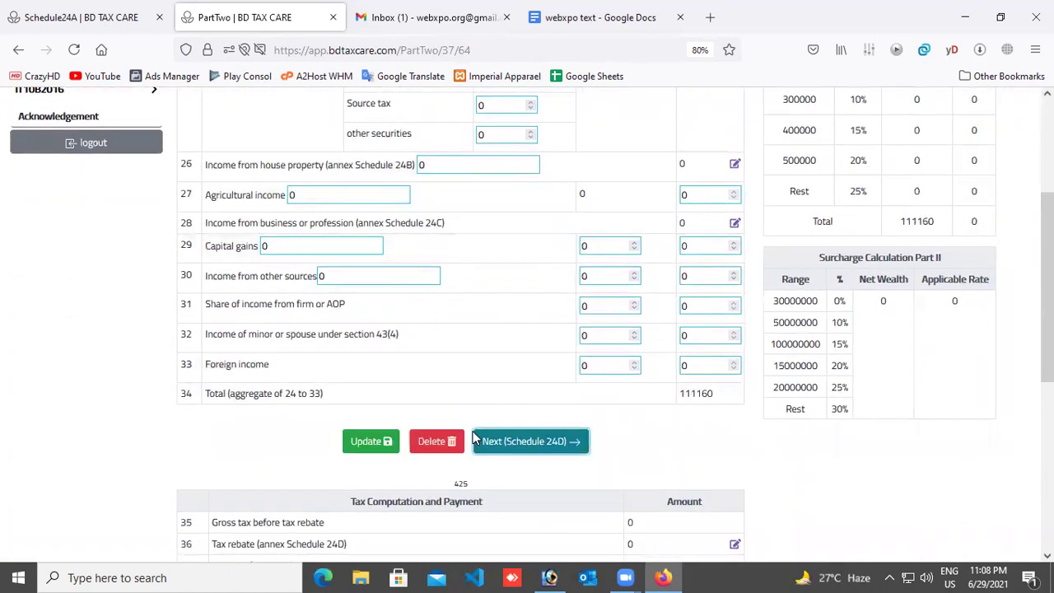
{"action": "scroll", "coordinate": [354, 406], "scroll_direction": "down", "scroll_amount": 5}
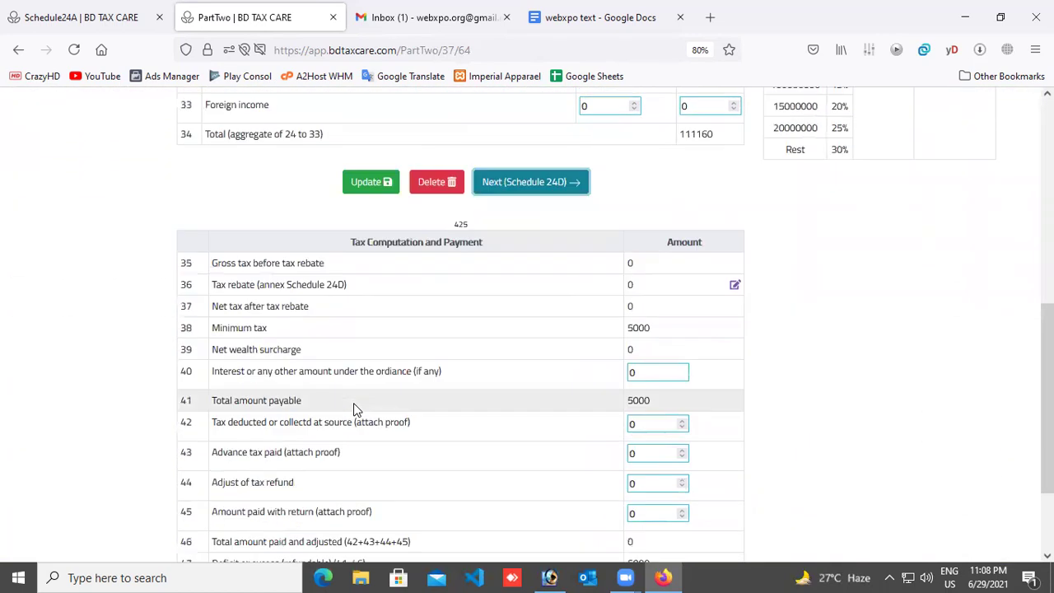
{"action": "scroll", "coordinate": [354, 410], "scroll_direction": "down", "scroll_amount": 3}
{"action": "left_click", "coordinate": [459, 497]}
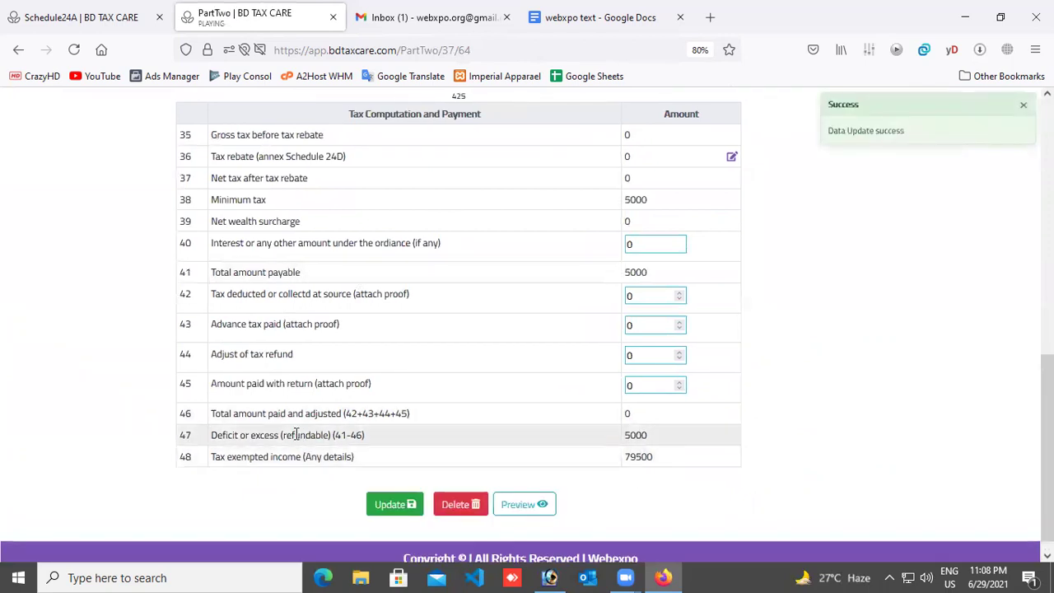
Step: Open the It10B2016 statement of the client's return and check the tax exempted income and allowance in row 21B
{"action": "scroll", "coordinate": [285, 428], "scroll_direction": "up", "scroll_amount": 15}
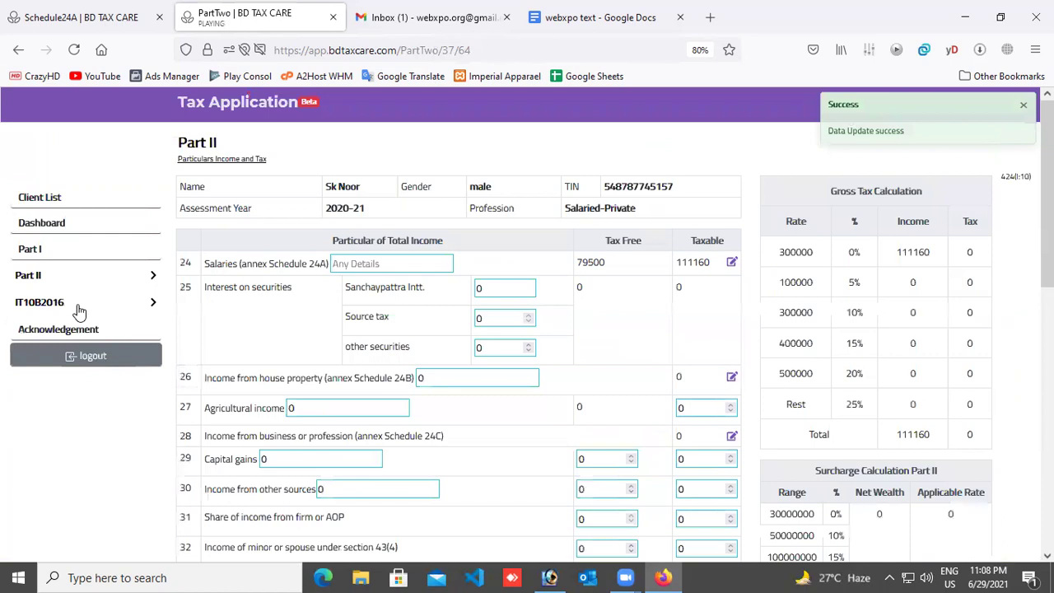
{"action": "left_click", "coordinate": [78, 305]}
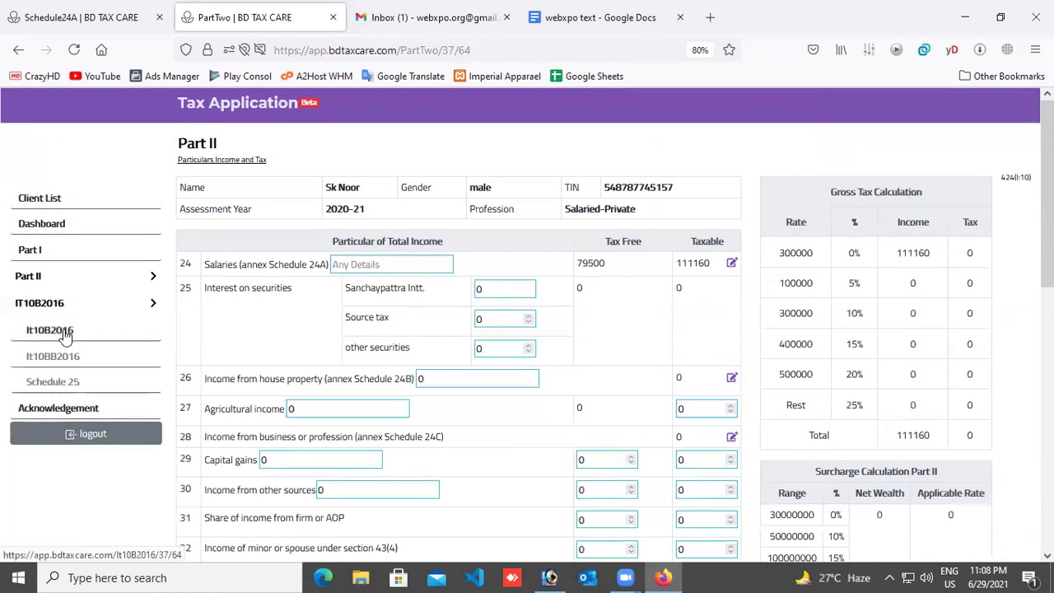
{"action": "left_click", "coordinate": [65, 334]}
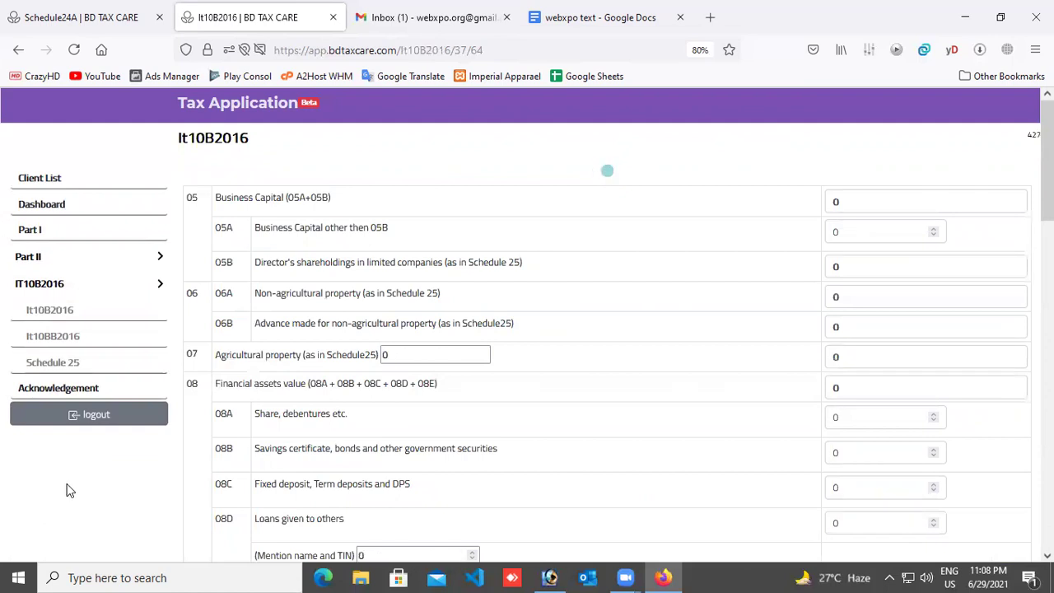
{"action": "scroll", "coordinate": [212, 452], "scroll_direction": "down", "scroll_amount": 6}
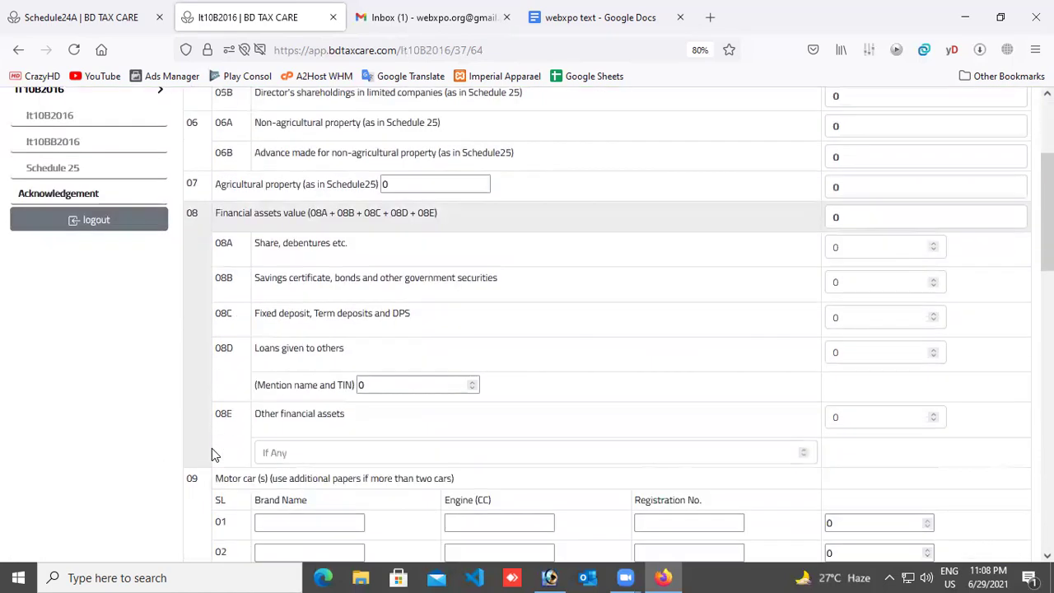
{"action": "scroll", "coordinate": [93, 461], "scroll_direction": "down", "scroll_amount": 10}
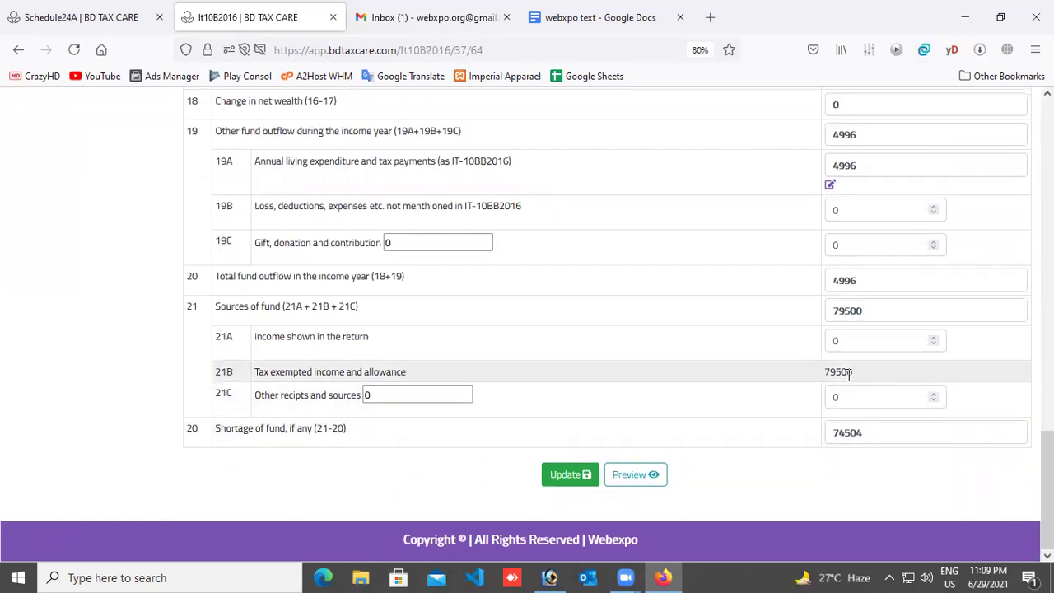
{"action": "scroll", "coordinate": [107, 461], "scroll_direction": "up", "scroll_amount": 15}
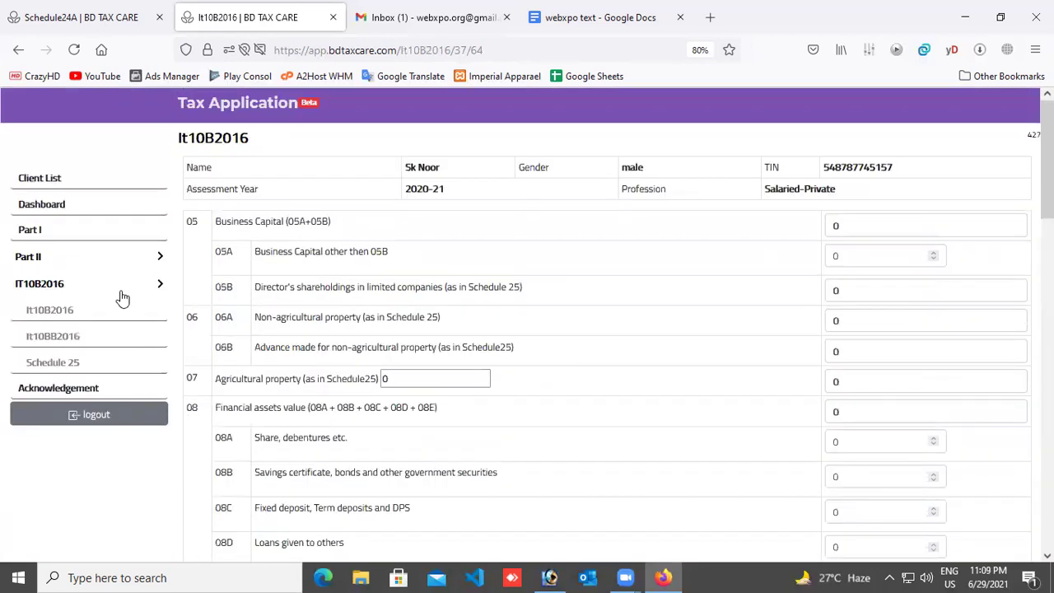
Step: Edit the profile of the client with Id 37, setting the profession to Salaries-Government, and save the update
{"action": "left_click", "coordinate": [53, 179]}
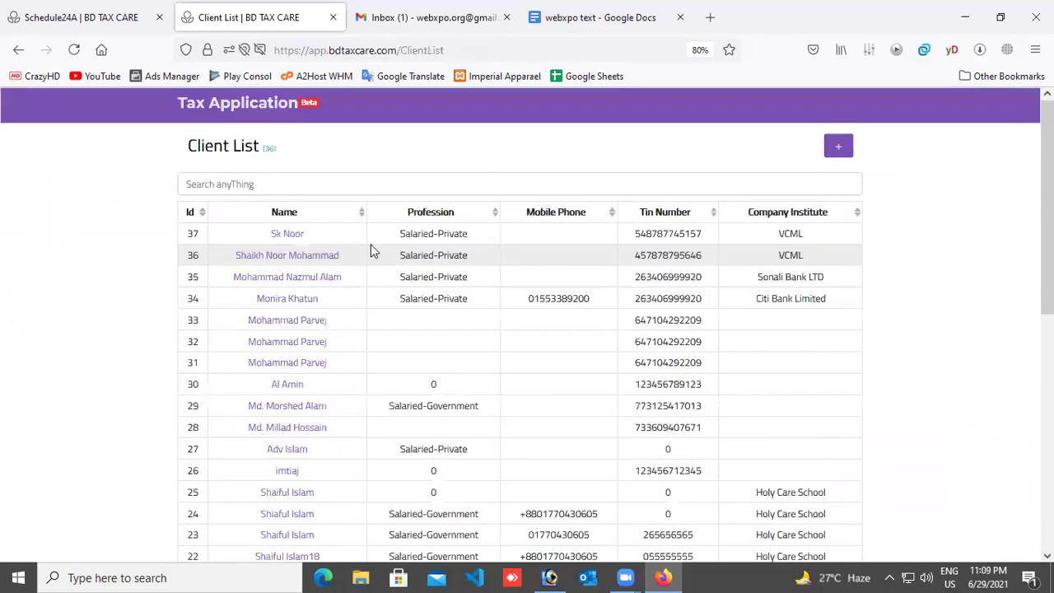
{"action": "left_click", "coordinate": [293, 235]}
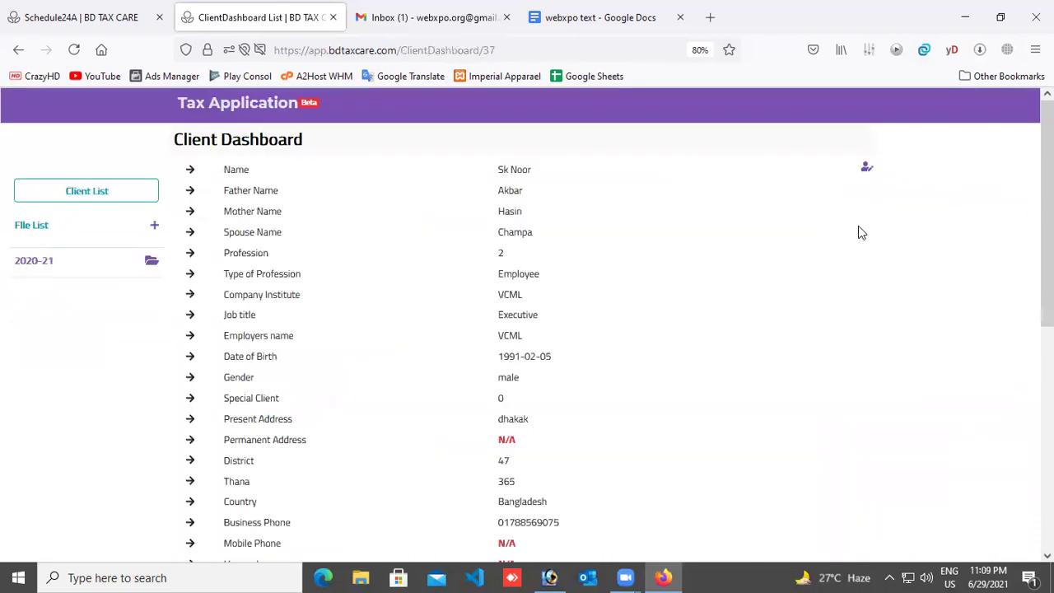
{"action": "left_click", "coordinate": [867, 168]}
{"action": "scroll", "coordinate": [566, 362], "scroll_direction": "down", "scroll_amount": 3}
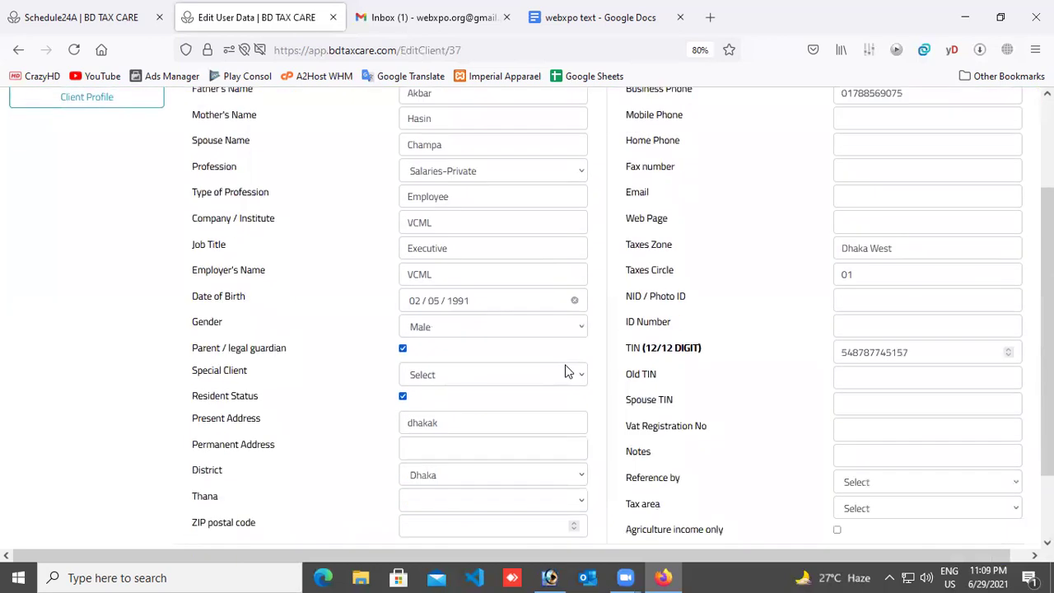
{"action": "scroll", "coordinate": [565, 371], "scroll_direction": "down", "scroll_amount": 2}
{"action": "scroll", "coordinate": [565, 366], "scroll_direction": "up", "scroll_amount": 3}
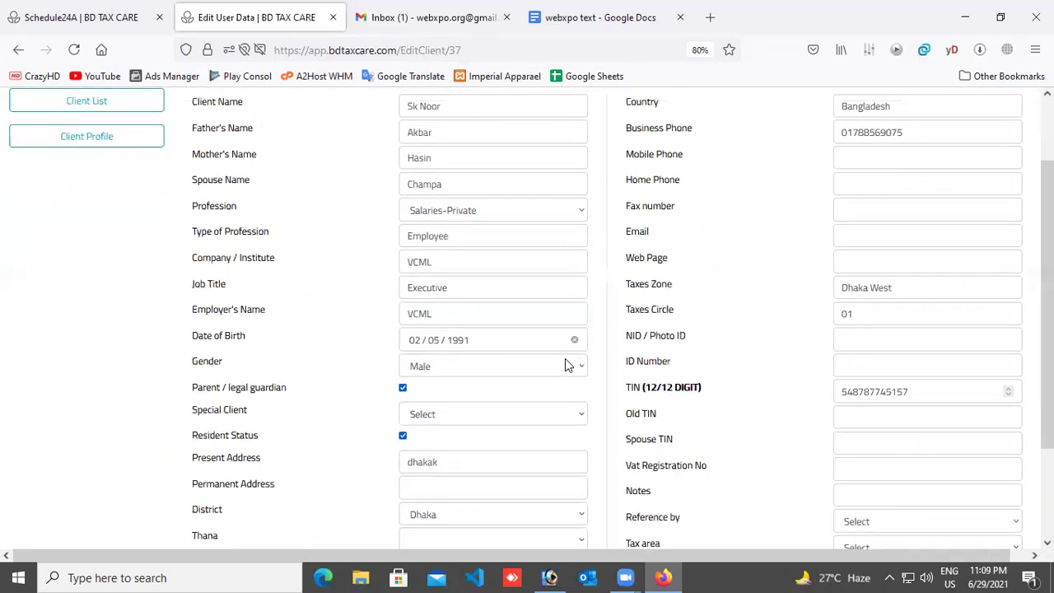
{"action": "left_click", "coordinate": [571, 215]}
{"action": "left_click", "coordinate": [548, 250]}
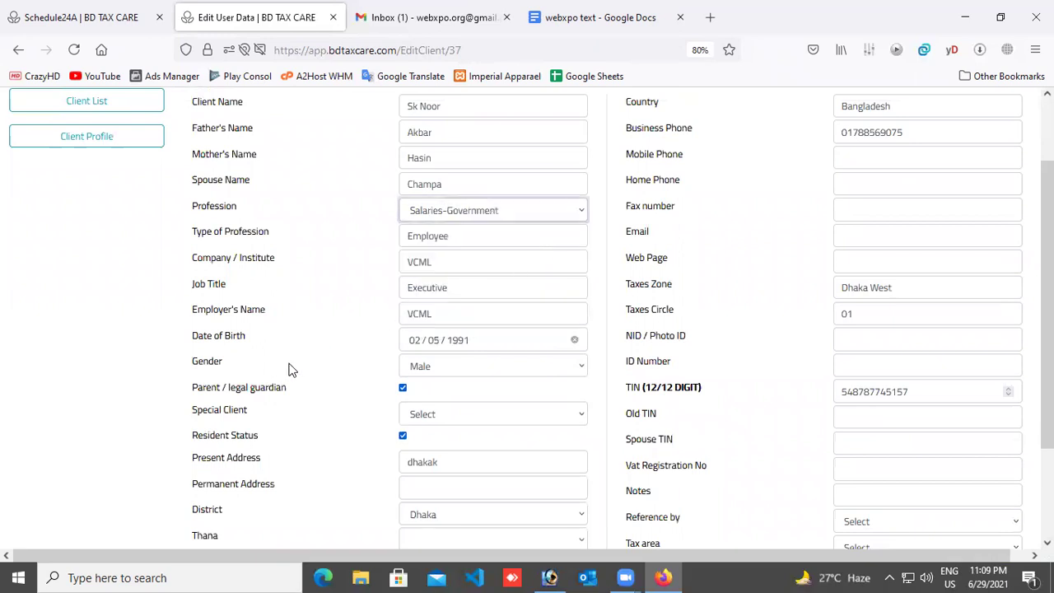
{"action": "scroll", "coordinate": [288, 370], "scroll_direction": "down", "scroll_amount": 3}
{"action": "left_click", "coordinate": [609, 482]}
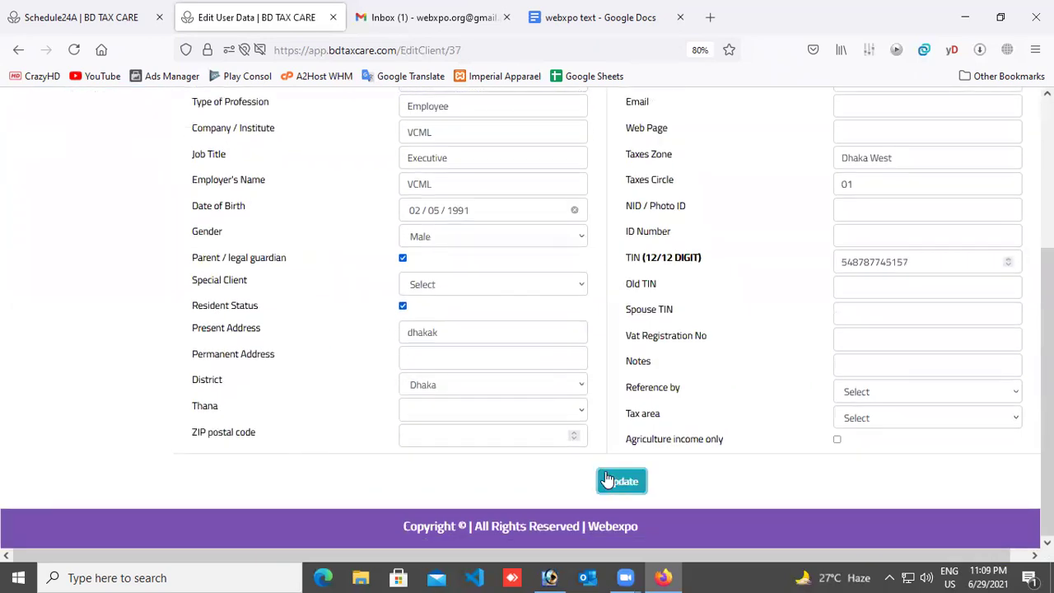
{"action": "scroll", "coordinate": [111, 374], "scroll_direction": "up", "scroll_amount": 5}
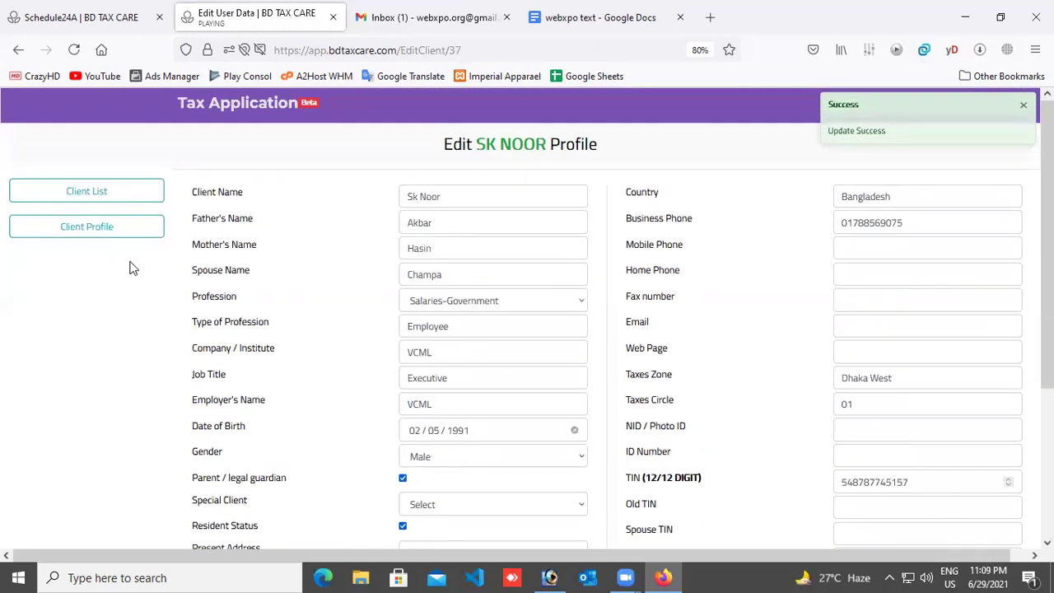
Step: Reopen the same client's 2020-21 file from the client list and go to its It10B2016 statement
{"action": "left_click", "coordinate": [113, 194]}
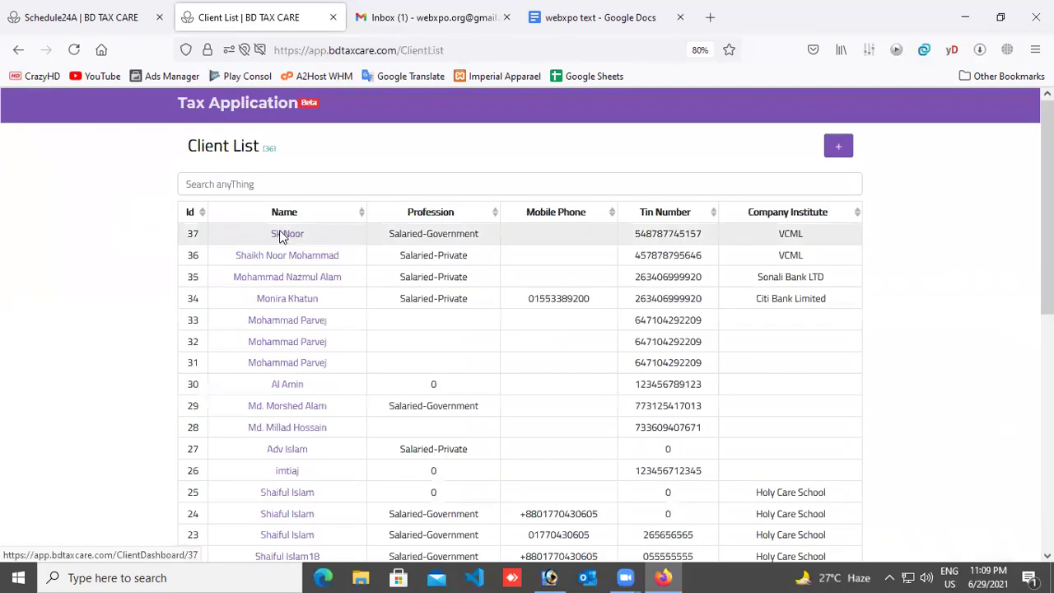
{"action": "left_click", "coordinate": [280, 234]}
{"action": "left_click", "coordinate": [49, 261]}
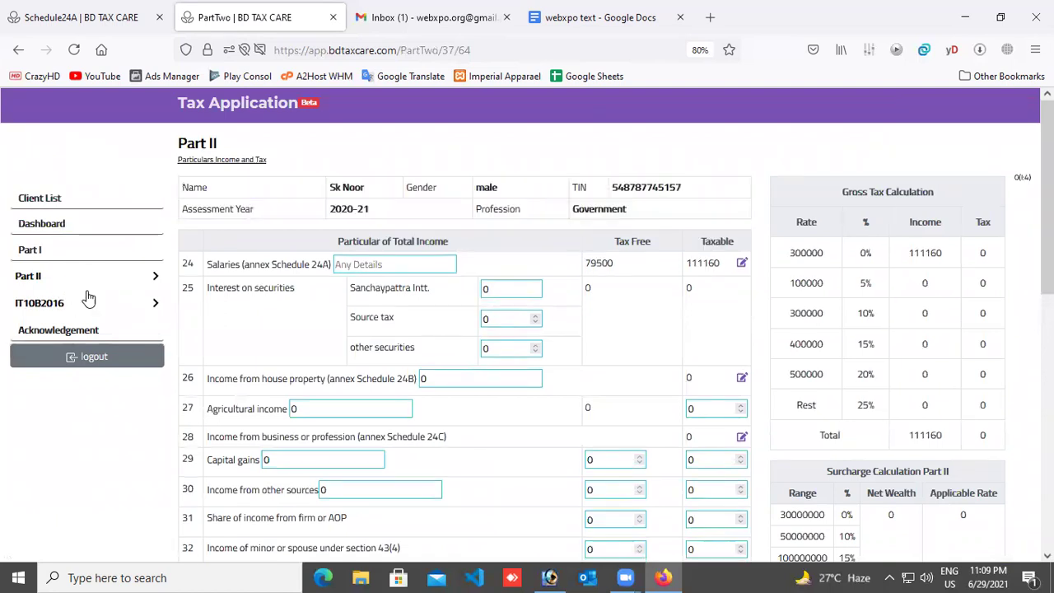
{"action": "left_click", "coordinate": [95, 304]}
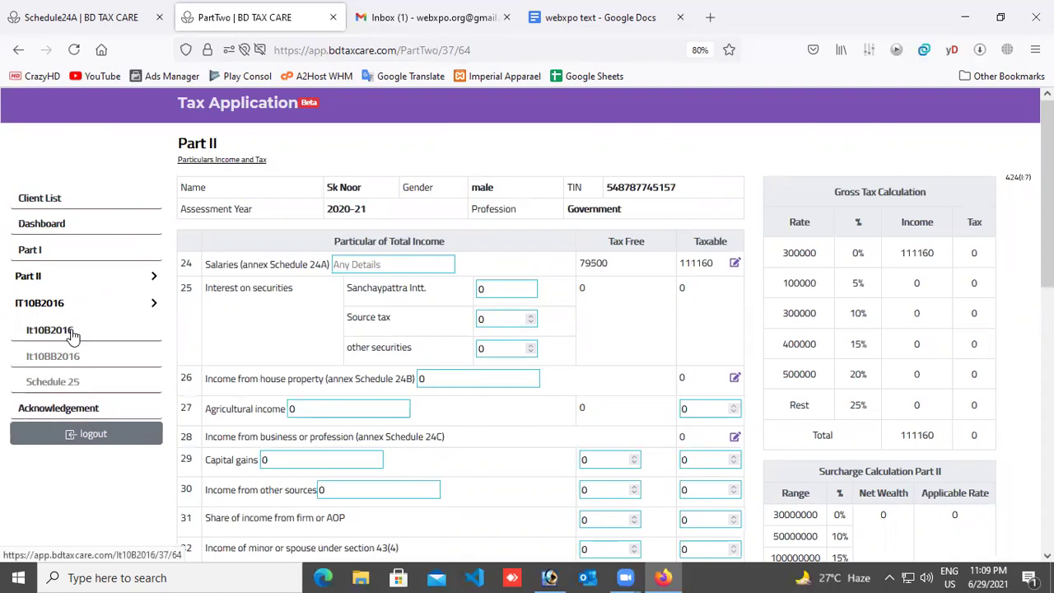
{"action": "left_click", "coordinate": [61, 332]}
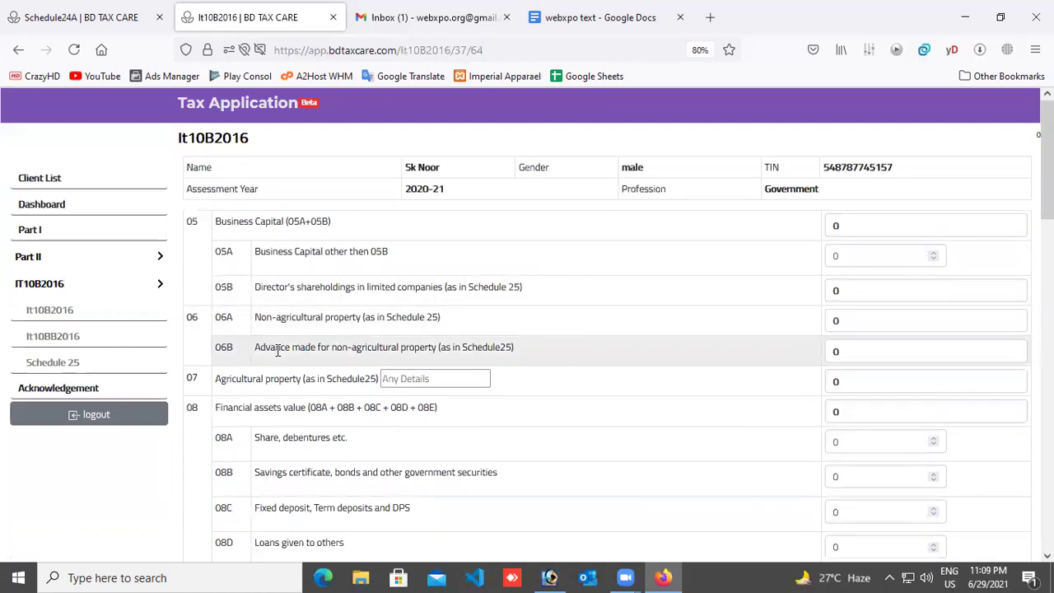
Step: Examine the It10B2016 rows for assets, liabilities, net wealth, fund outflow and sources of fund under the government profession
{"action": "scroll", "coordinate": [277, 343], "scroll_direction": "down", "scroll_amount": 10}
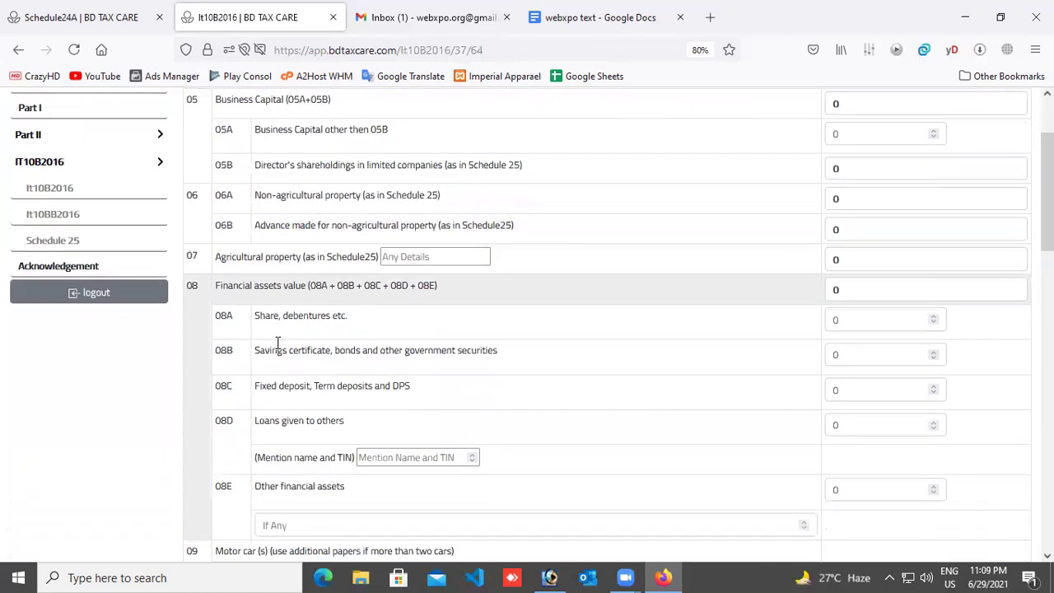
{"action": "scroll", "coordinate": [277, 342], "scroll_direction": "down", "scroll_amount": 5}
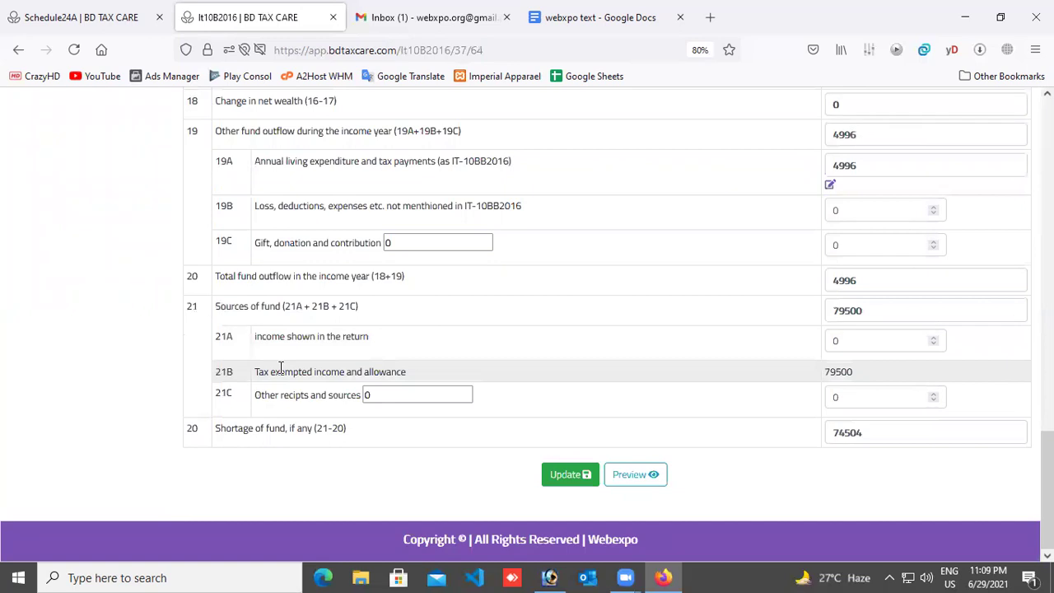
{"action": "scroll", "coordinate": [280, 368], "scroll_direction": "up", "scroll_amount": 12}
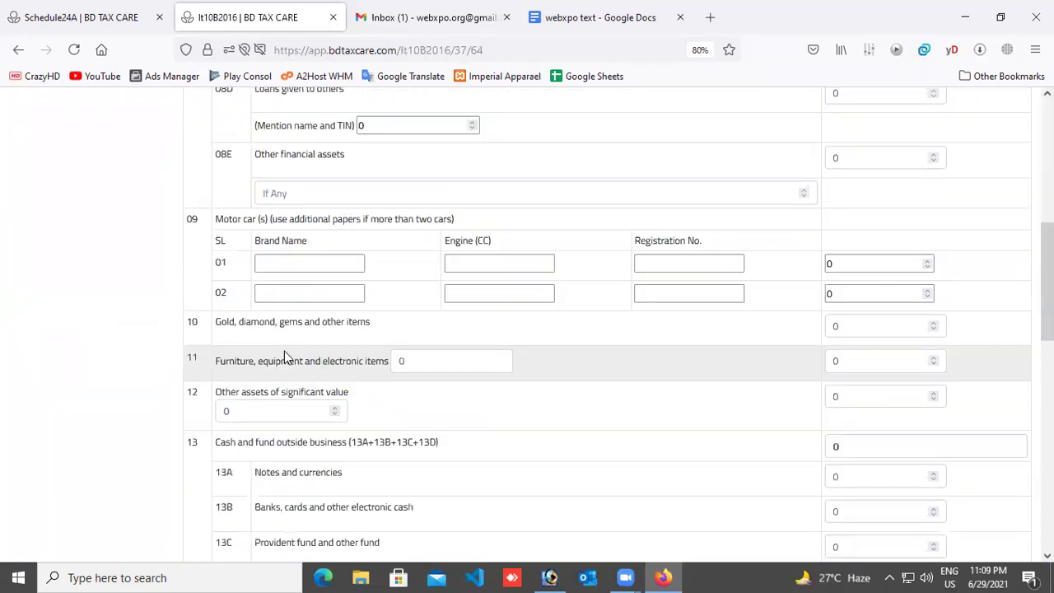
{"action": "scroll", "coordinate": [157, 322], "scroll_direction": "up", "scroll_amount": 4}
{"action": "scroll", "coordinate": [140, 313], "scroll_direction": "up", "scroll_amount": 2}
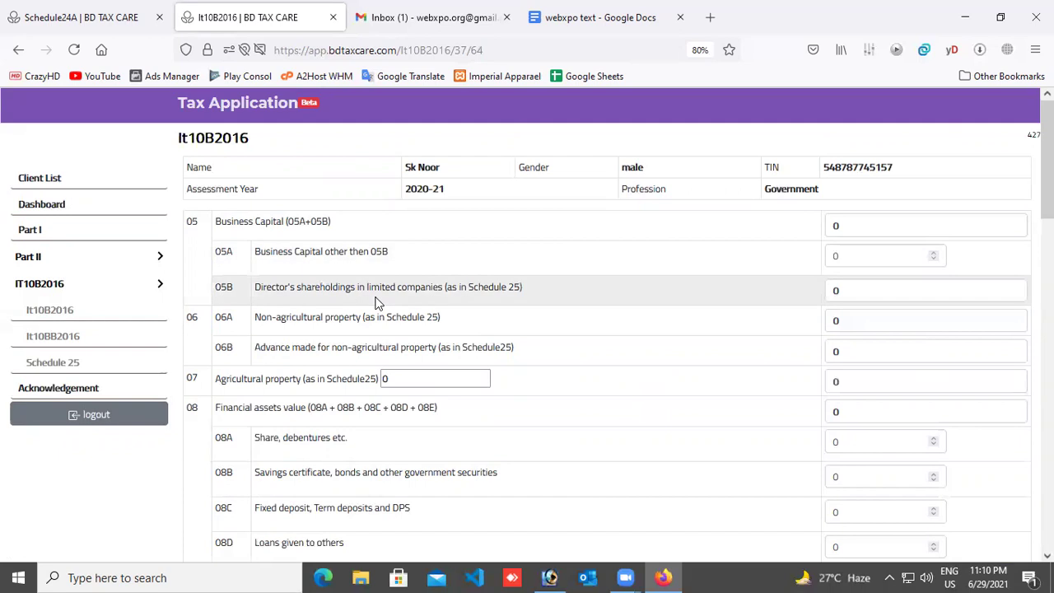
{"action": "scroll", "coordinate": [703, 317], "scroll_direction": "down", "scroll_amount": 4}
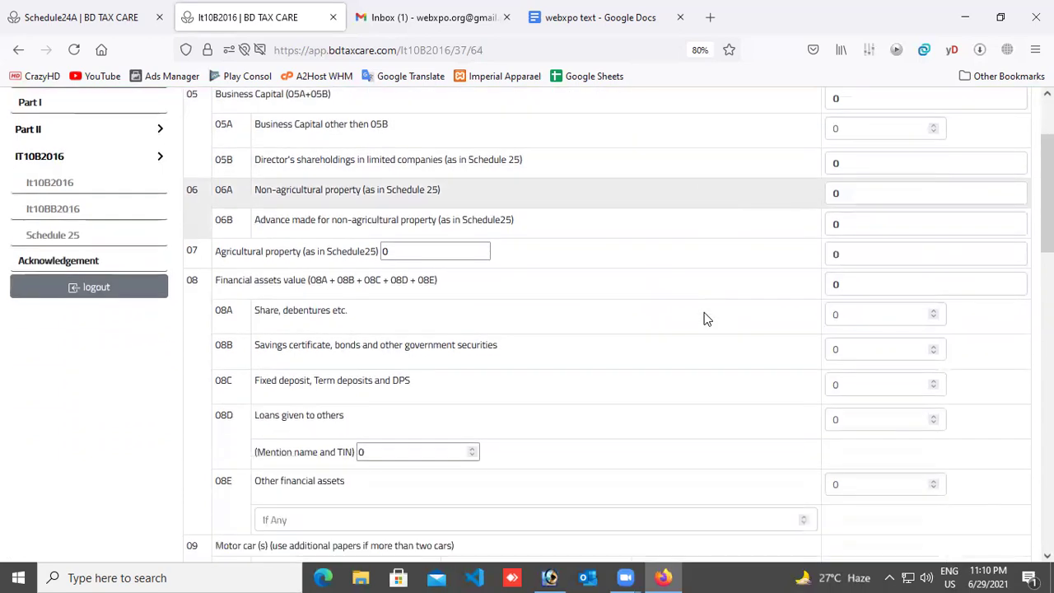
{"action": "scroll", "coordinate": [692, 313], "scroll_direction": "down", "scroll_amount": 10}
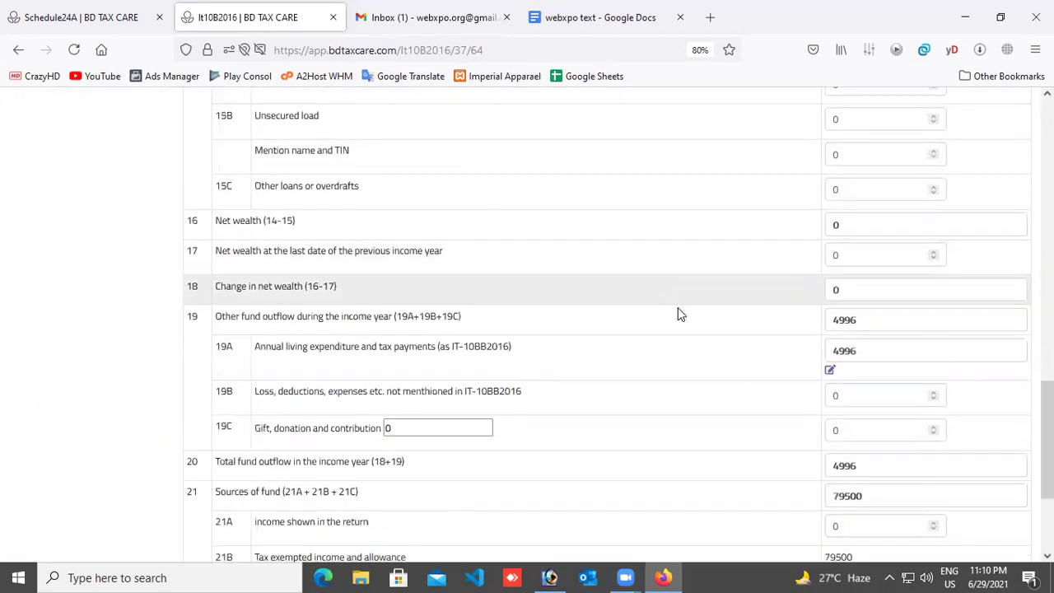
{"action": "scroll", "coordinate": [678, 314], "scroll_direction": "down", "scroll_amount": 1}
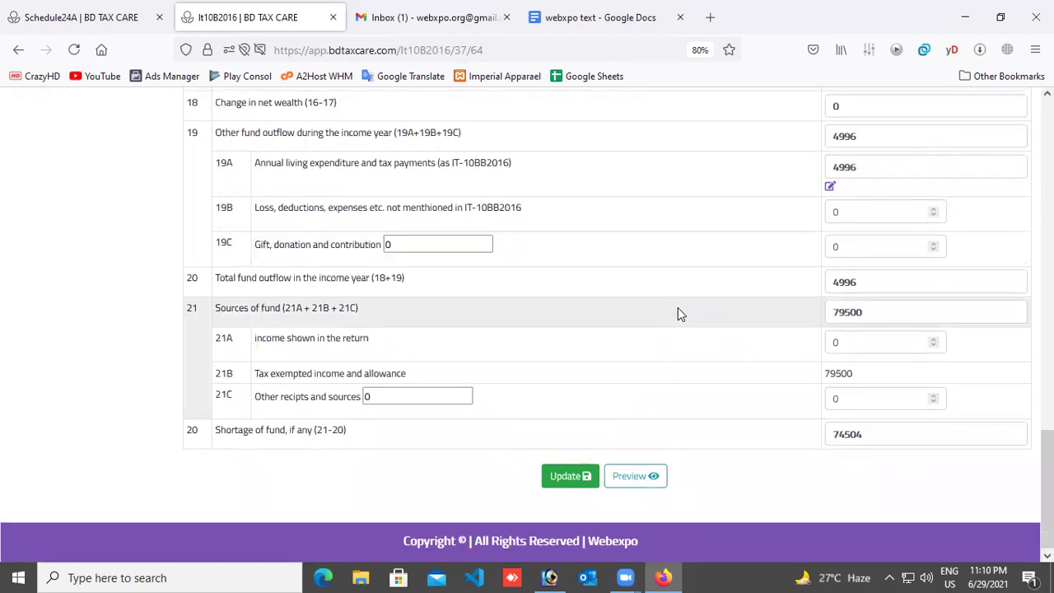
{"action": "scroll", "coordinate": [678, 314], "scroll_direction": "up", "scroll_amount": 7}
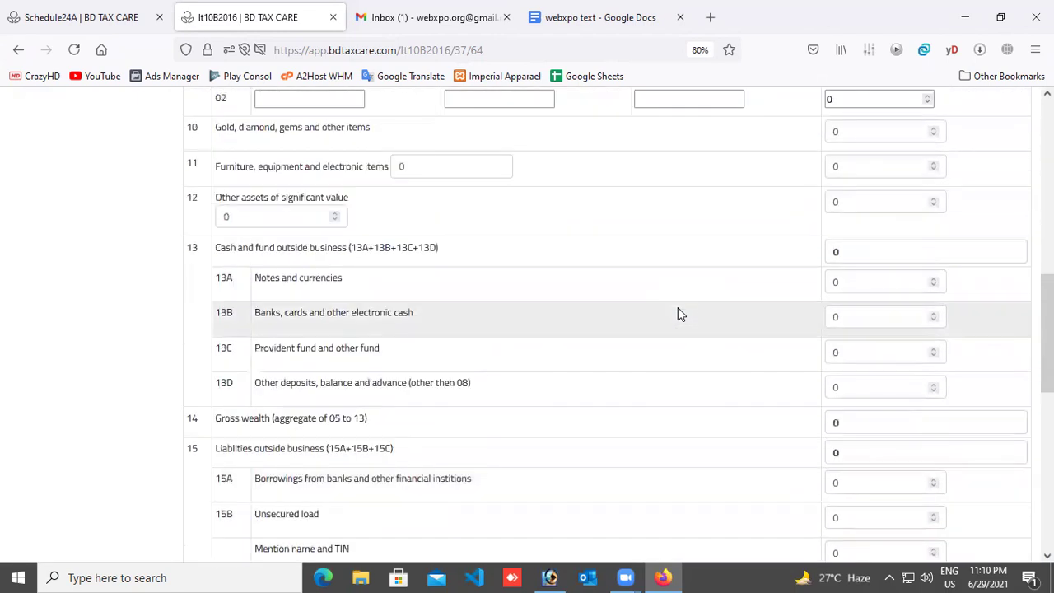
{"action": "scroll", "coordinate": [678, 303], "scroll_direction": "up", "scroll_amount": 3}
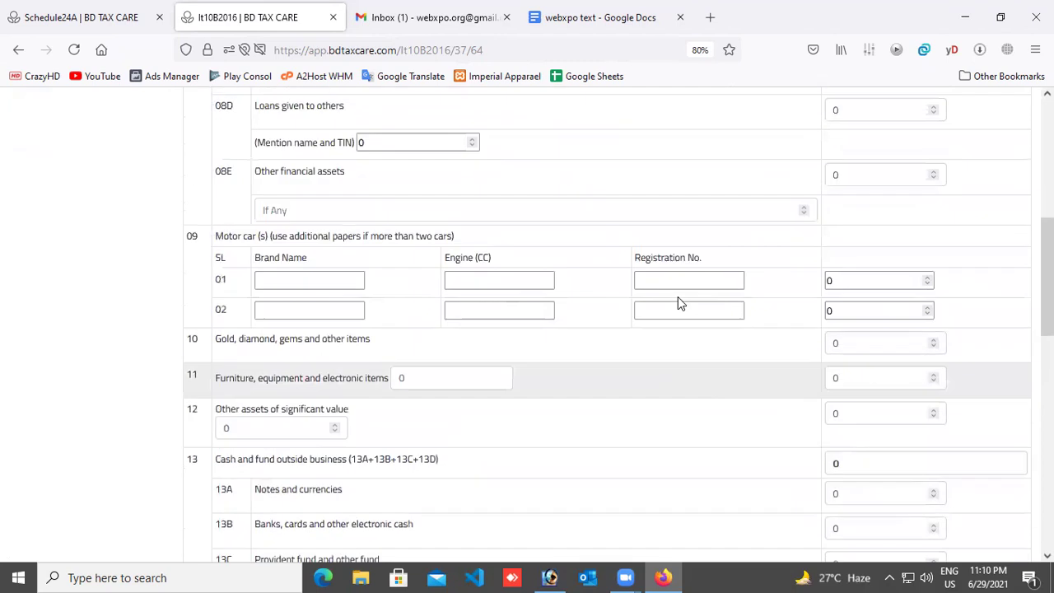
{"action": "scroll", "coordinate": [678, 303], "scroll_direction": "up", "scroll_amount": 4}
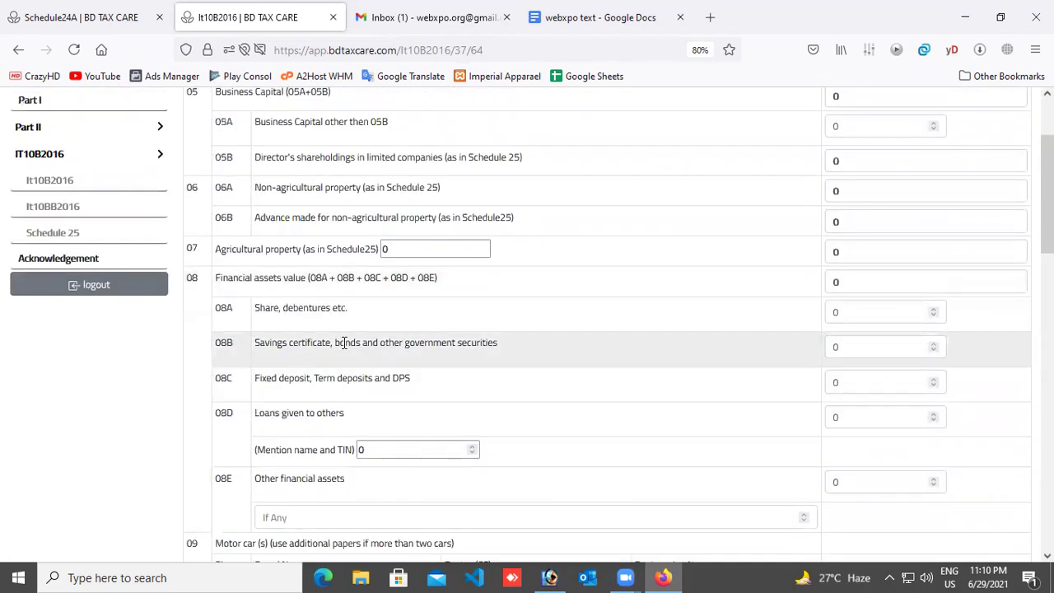
{"action": "scroll", "coordinate": [629, 338], "scroll_direction": "down", "scroll_amount": 4}
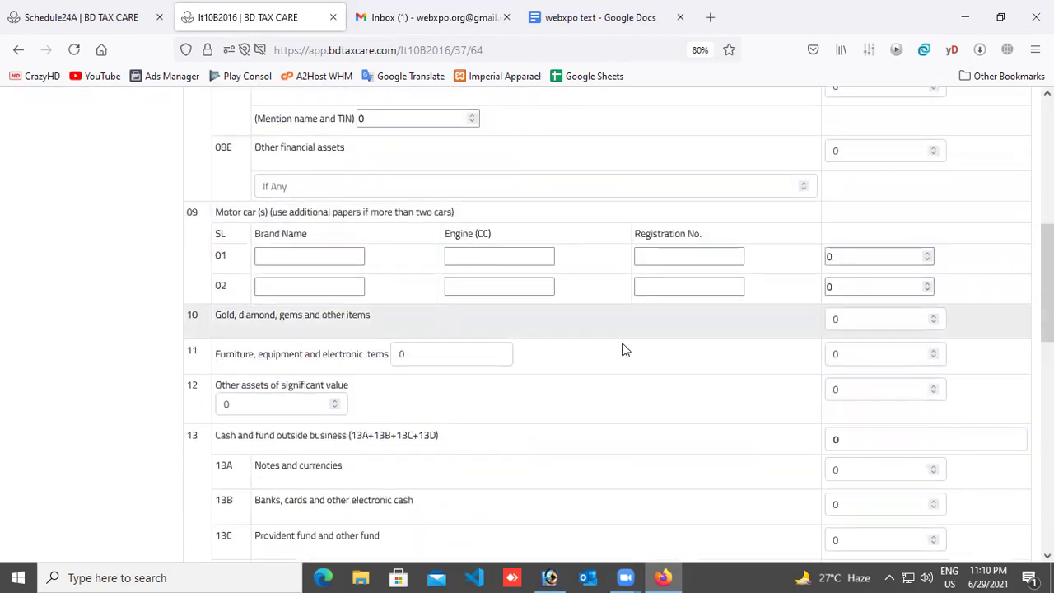
{"action": "scroll", "coordinate": [624, 350], "scroll_direction": "down", "scroll_amount": 9}
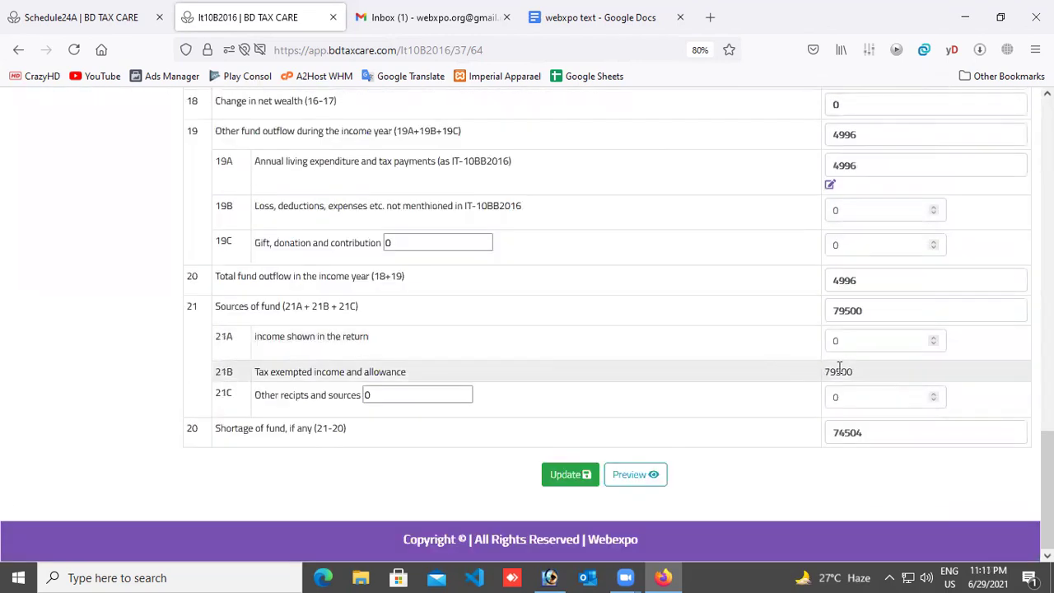
{"action": "scroll", "coordinate": [450, 379], "scroll_direction": "up", "scroll_amount": 10}
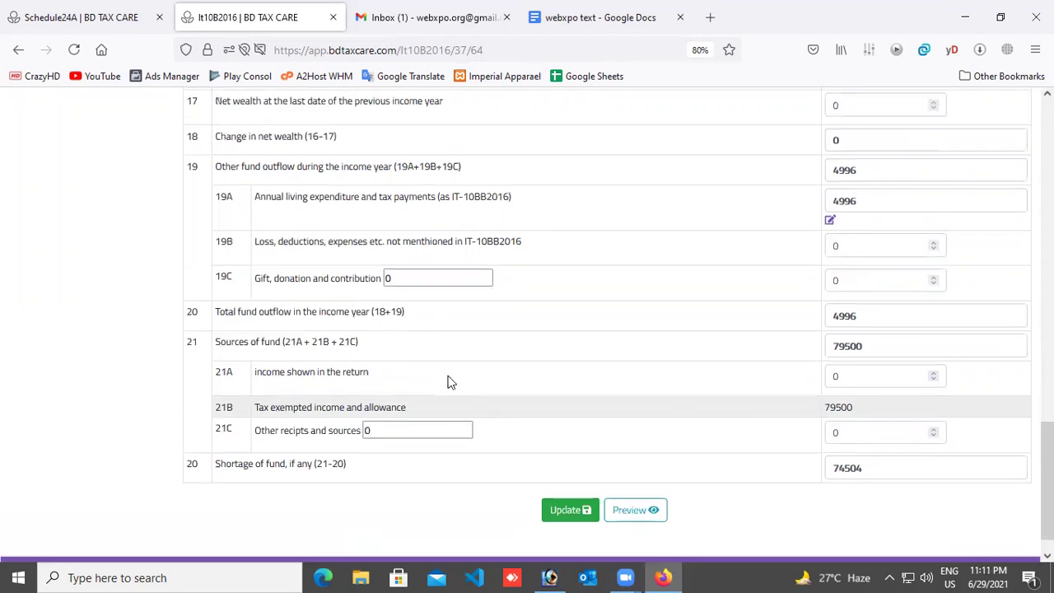
{"action": "scroll", "coordinate": [321, 296], "scroll_direction": "up", "scroll_amount": 6}
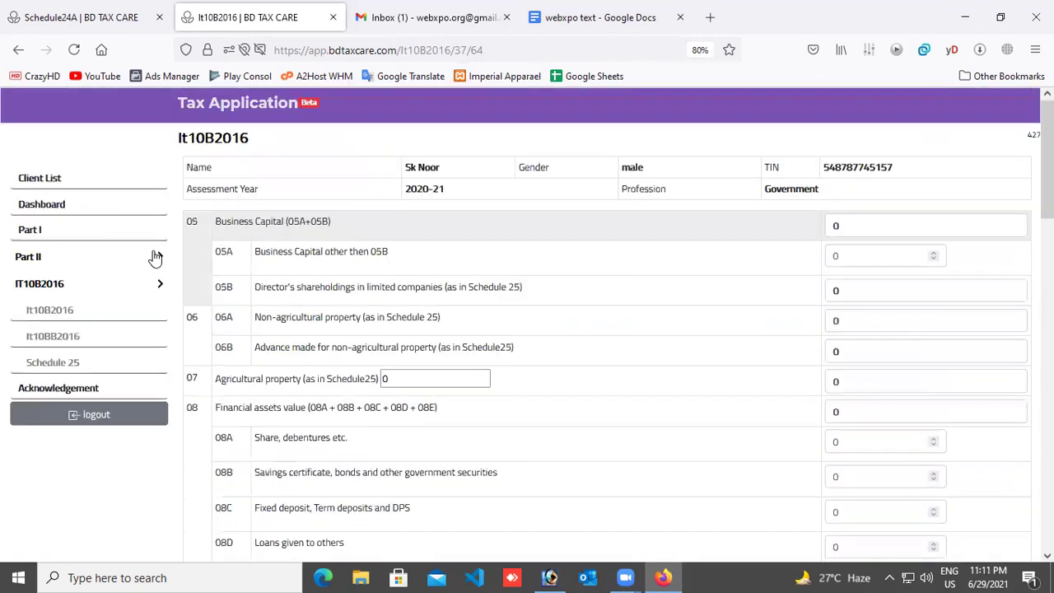
Step: Check the client's profession in the profile editor and return to the client dashboard
{"action": "left_click", "coordinate": [33, 179]}
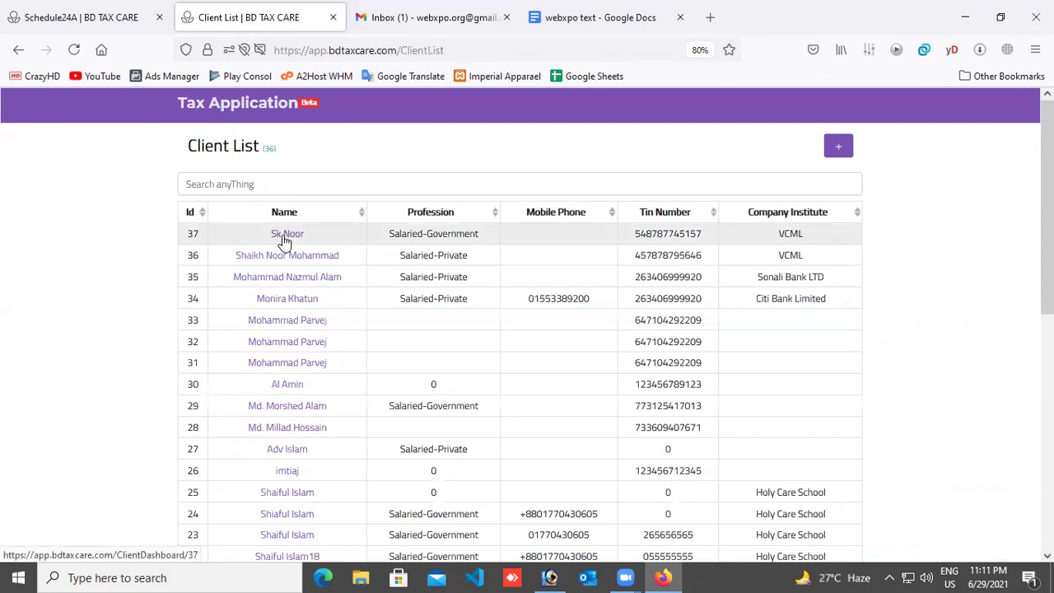
{"action": "left_click", "coordinate": [283, 235]}
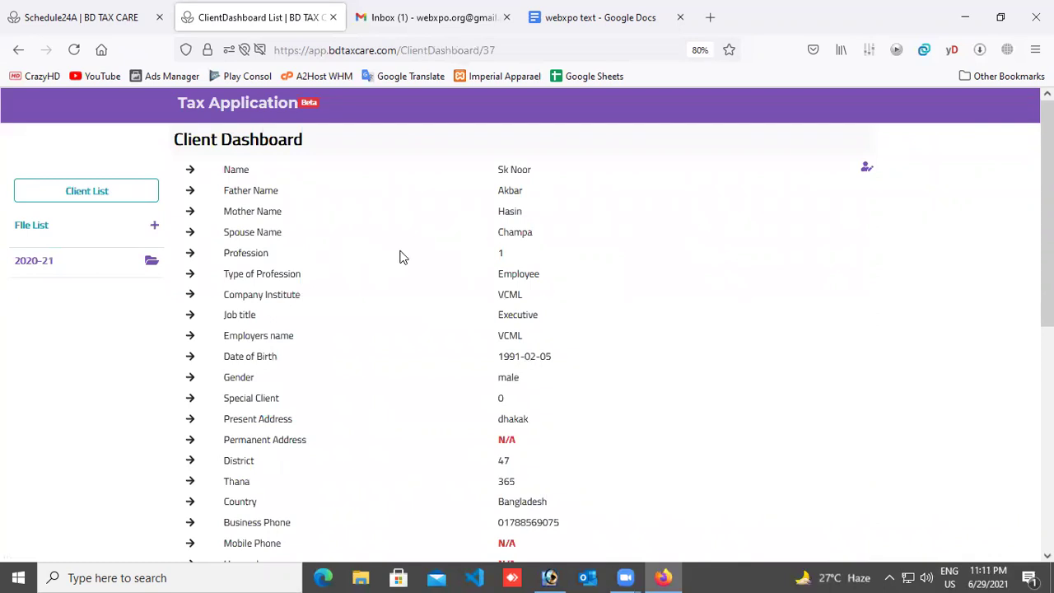
{"action": "left_click", "coordinate": [867, 170]}
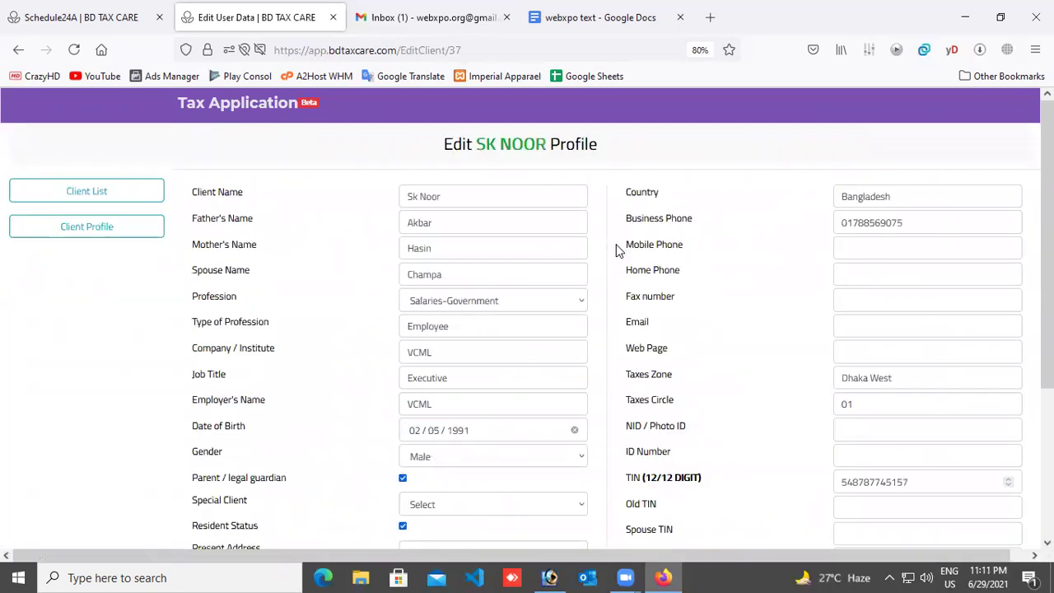
{"action": "left_click", "coordinate": [106, 238]}
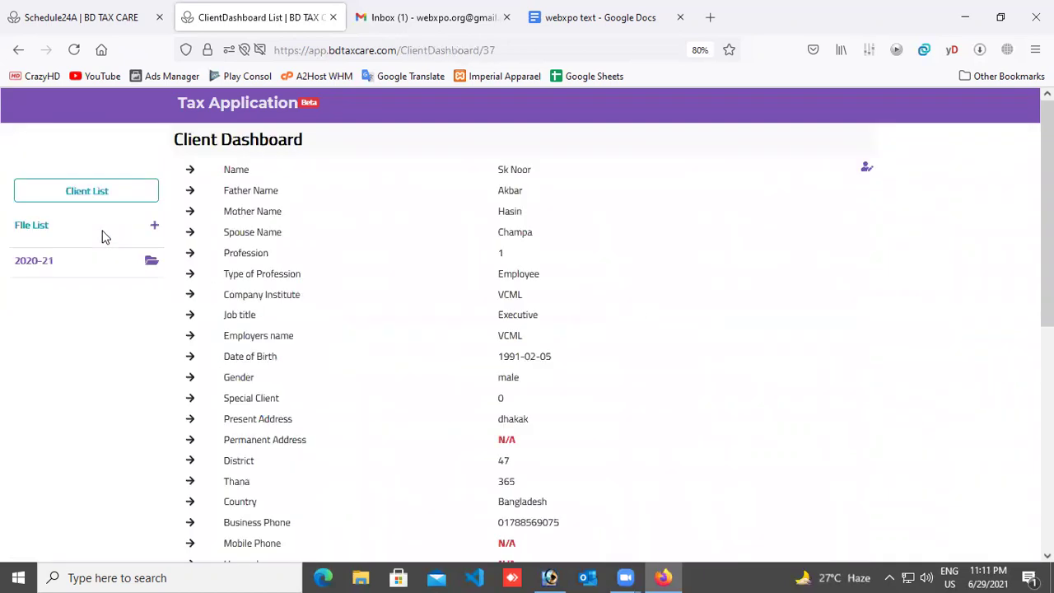
Step: Open the client's 2020-21 file, go to Part Two, and open Schedule 24A from the salaries row
{"action": "left_click", "coordinate": [37, 262]}
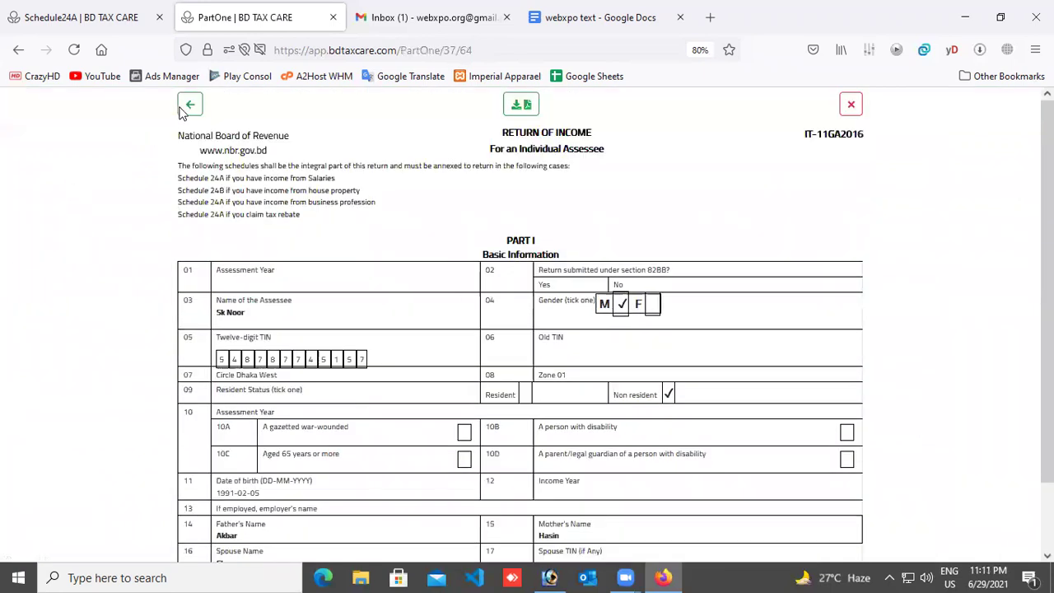
{"action": "left_click", "coordinate": [57, 223]}
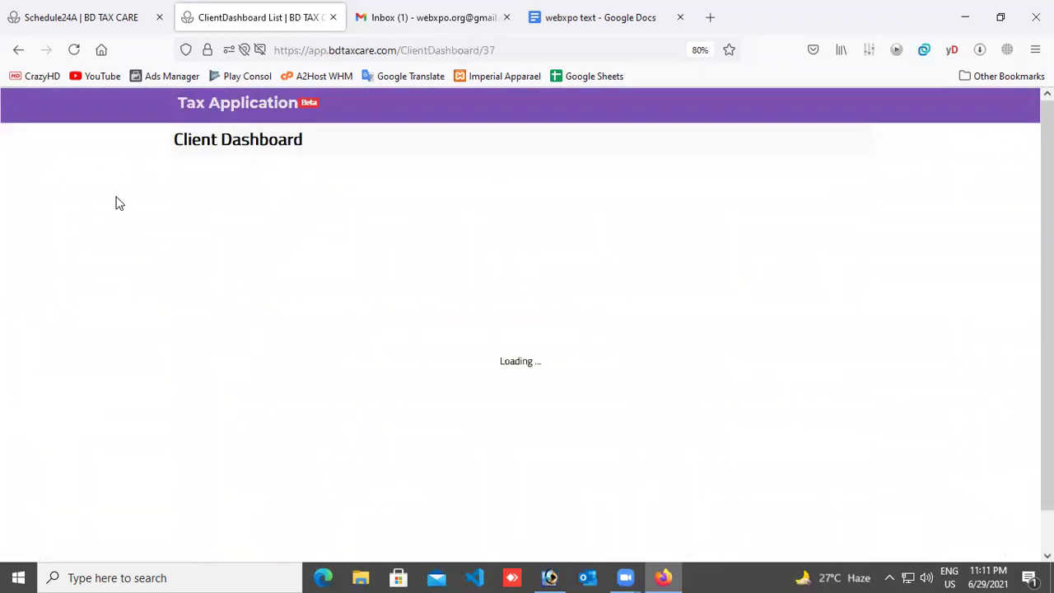
{"action": "left_click", "coordinate": [18, 50]}
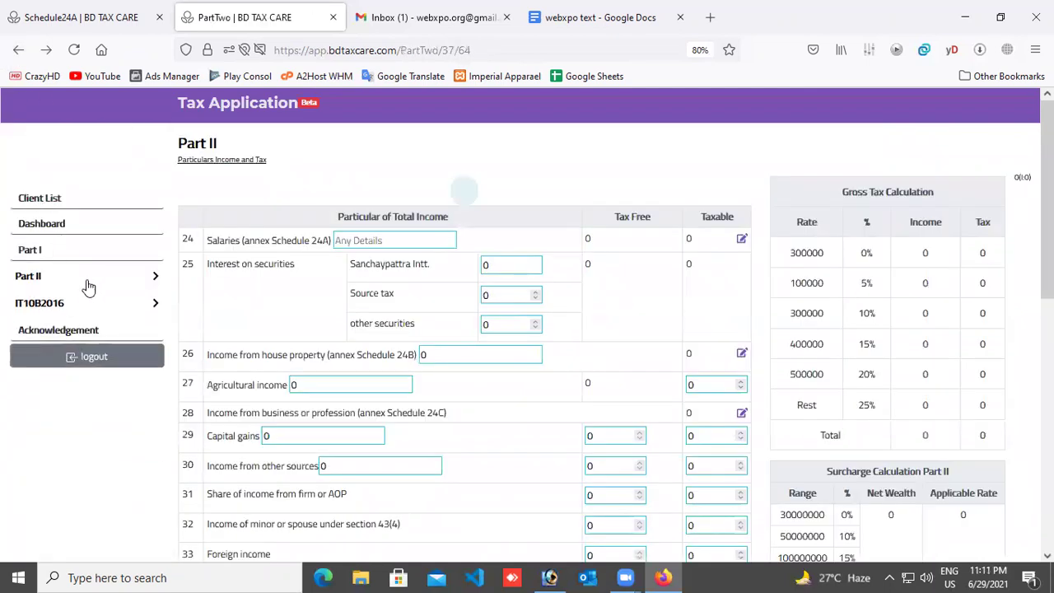
{"action": "left_click", "coordinate": [82, 280]}
{"action": "left_click", "coordinate": [45, 303]}
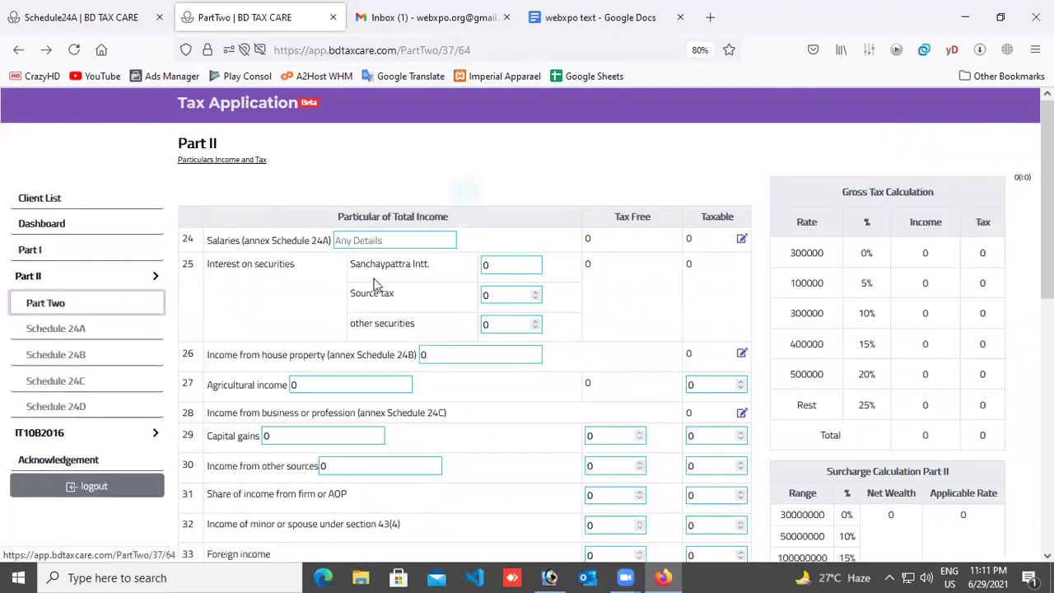
{"action": "left_click", "coordinate": [743, 242]}
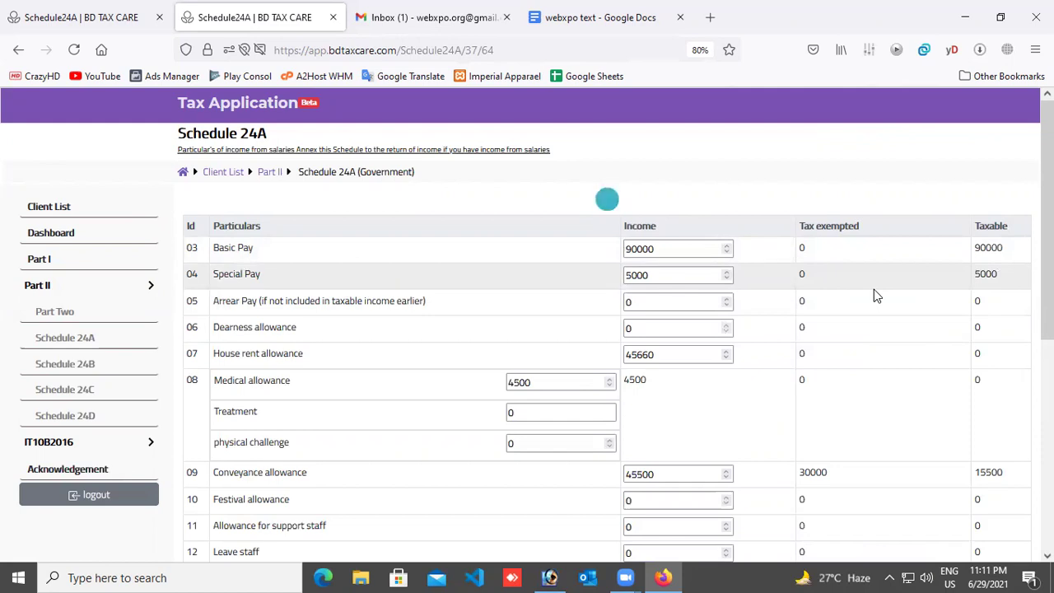
Step: Review the Schedule 24A (Government) rows from basic pay to the total for income, tax-exempted and taxable amounts
{"action": "scroll", "coordinate": [866, 277], "scroll_direction": "down", "scroll_amount": 2}
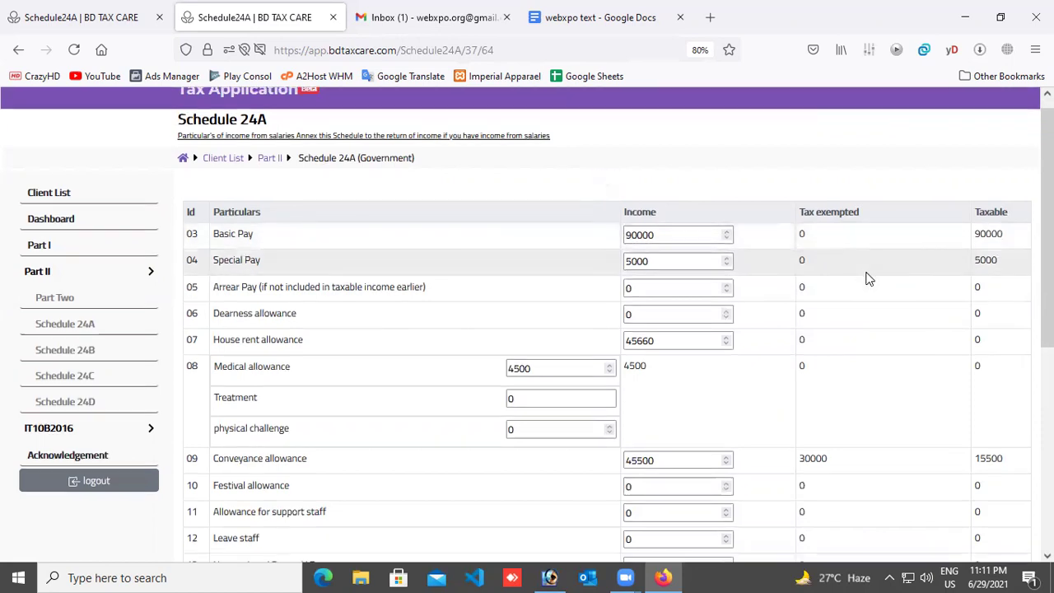
{"action": "scroll", "coordinate": [866, 277], "scroll_direction": "up", "scroll_amount": 2}
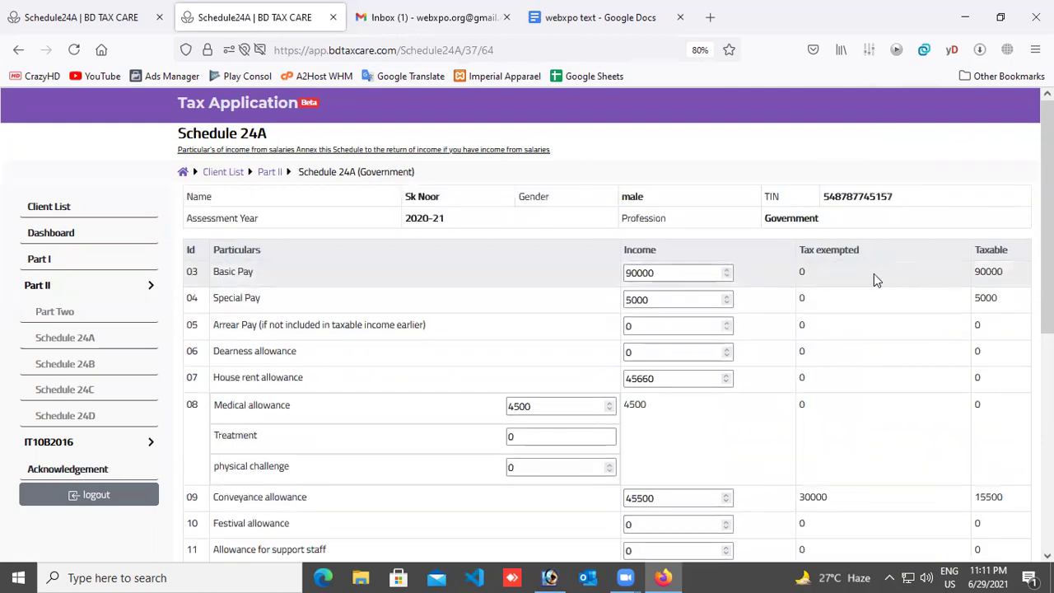
{"action": "scroll", "coordinate": [874, 273], "scroll_direction": "down", "scroll_amount": 2}
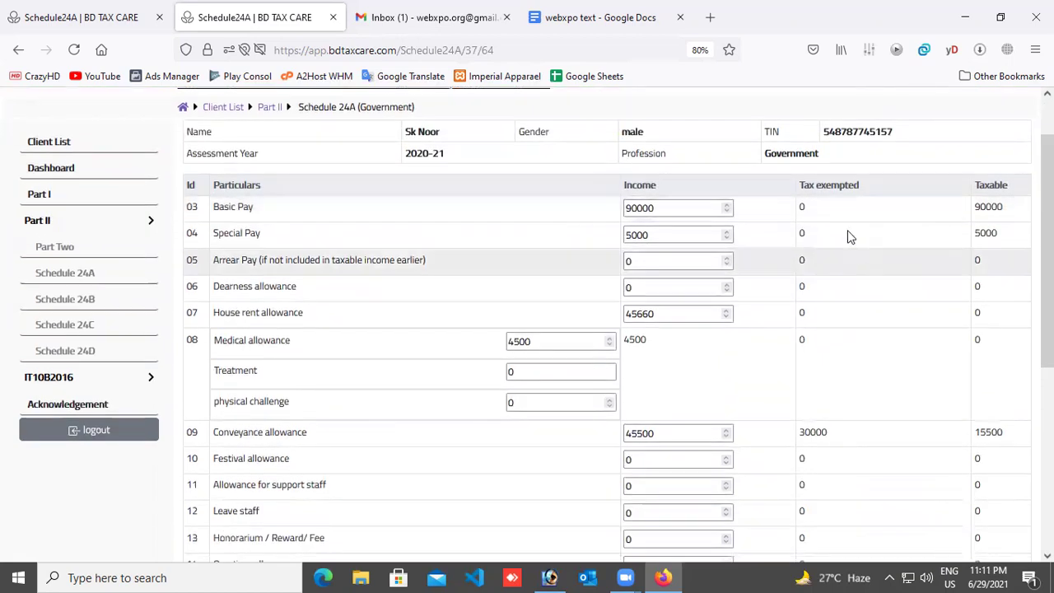
{"action": "scroll", "coordinate": [815, 181], "scroll_direction": "down", "scroll_amount": 8}
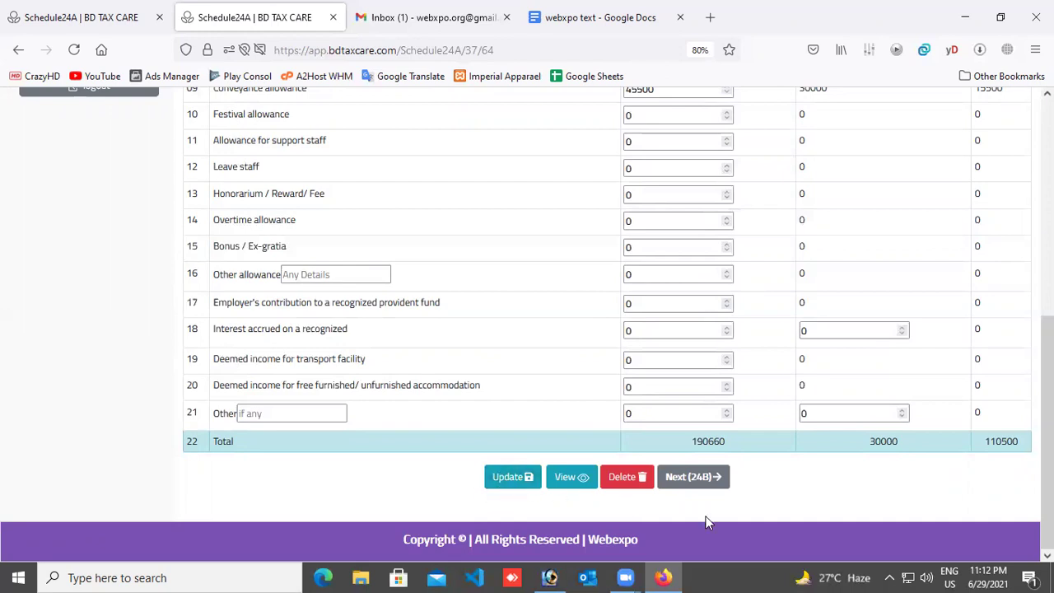
{"action": "scroll", "coordinate": [791, 531], "scroll_direction": "up", "scroll_amount": 15}
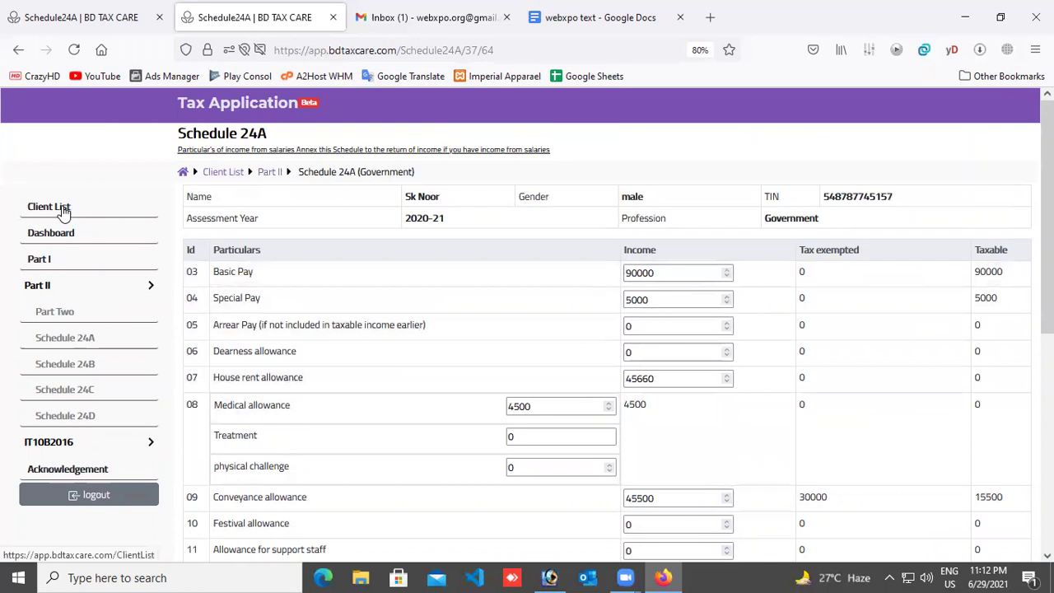
Step: Open Part I of the return and examine the assessment year, gender and resident status entries
{"action": "left_click", "coordinate": [56, 262]}
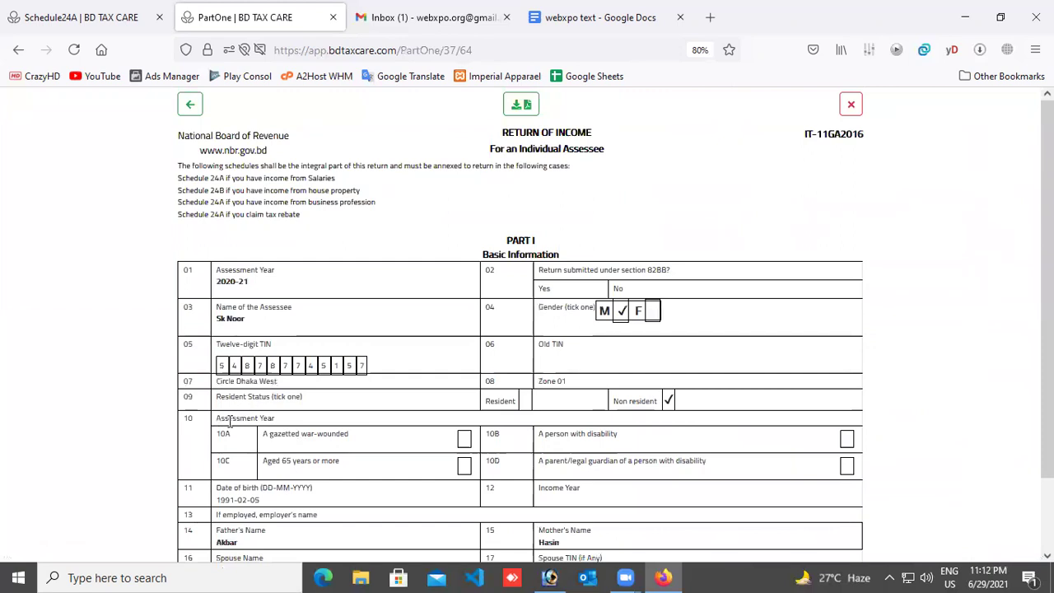
{"action": "left_click_drag", "start_coordinate": [219, 419], "coordinate": [189, 418]}
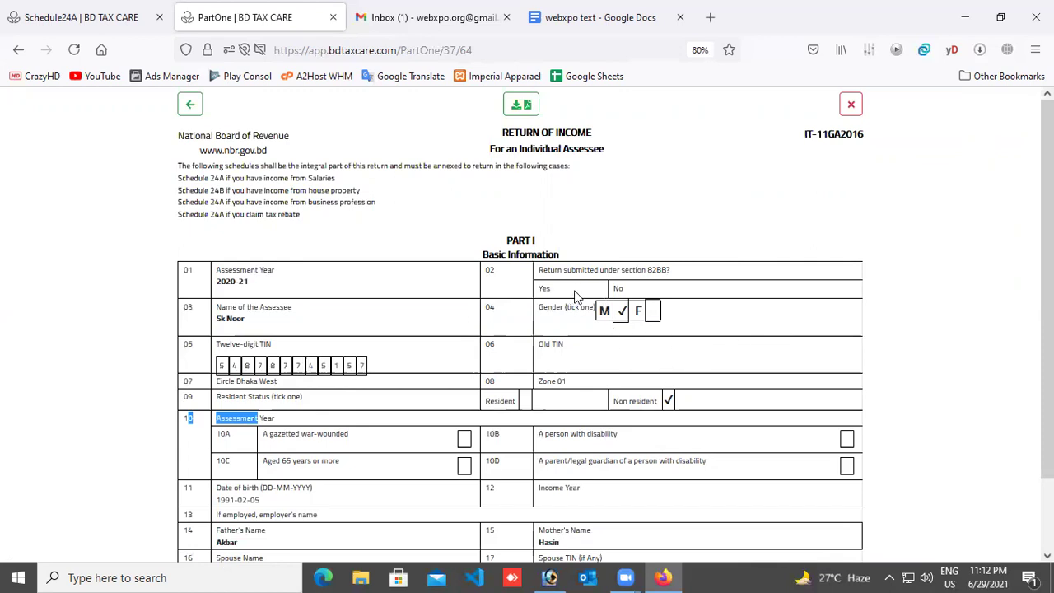
{"action": "double_click", "coordinate": [668, 401]}
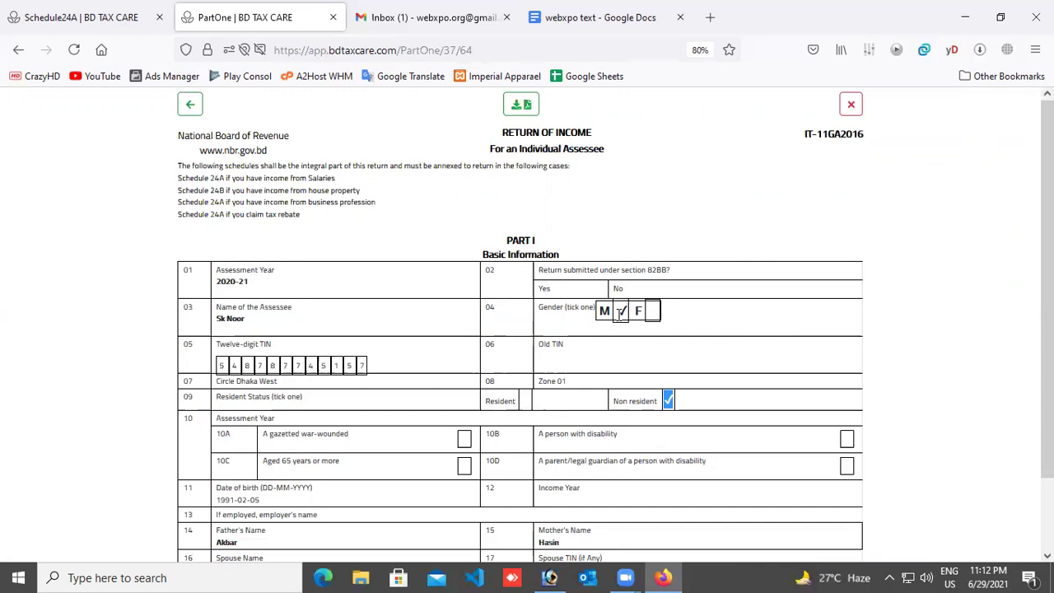
{"action": "double_click", "coordinate": [622, 311]}
{"action": "double_click", "coordinate": [669, 401]}
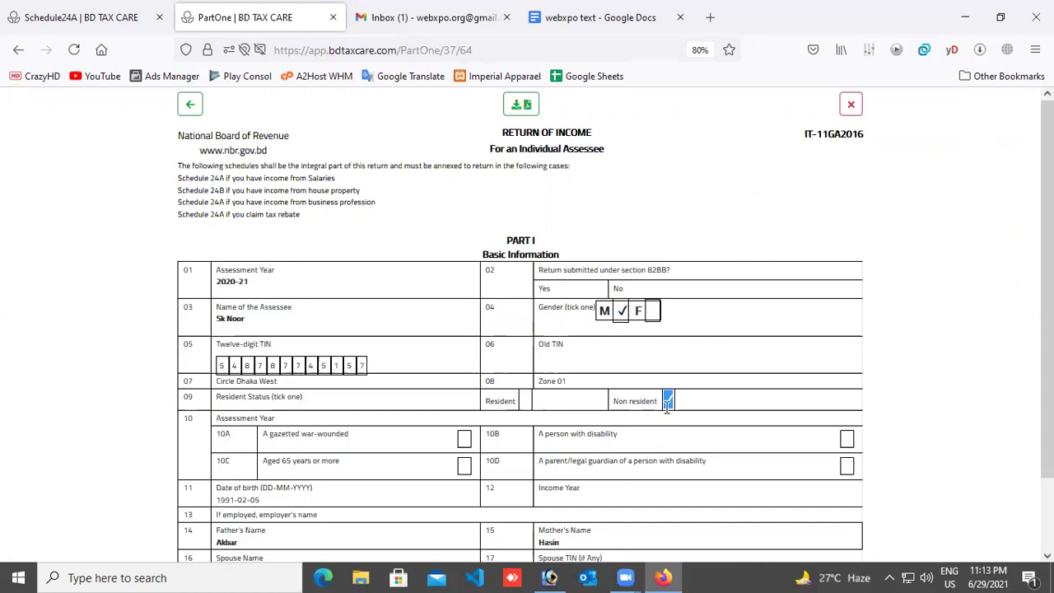
{"action": "left_click", "coordinate": [530, 404]}
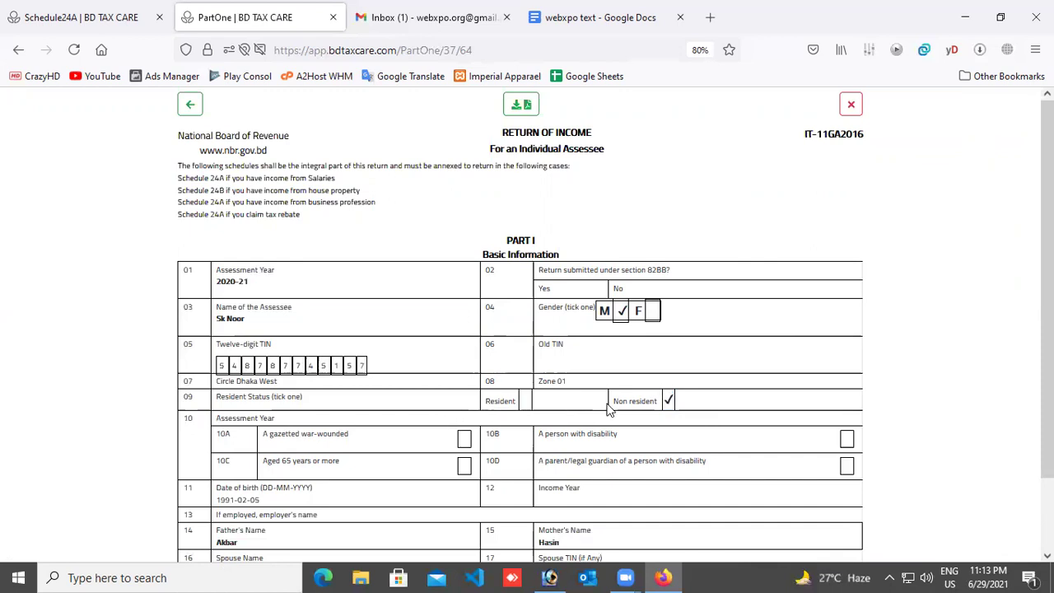
{"action": "left_click_drag", "start_coordinate": [664, 406], "coordinate": [676, 411]}
{"action": "left_click", "coordinate": [677, 409]}
{"action": "double_click", "coordinate": [669, 401]}
Step: Compare the assessment year in row 01 with the assessment year heading in row 10 of Part I
{"action": "left_click_drag", "start_coordinate": [252, 288], "coordinate": [208, 290]}
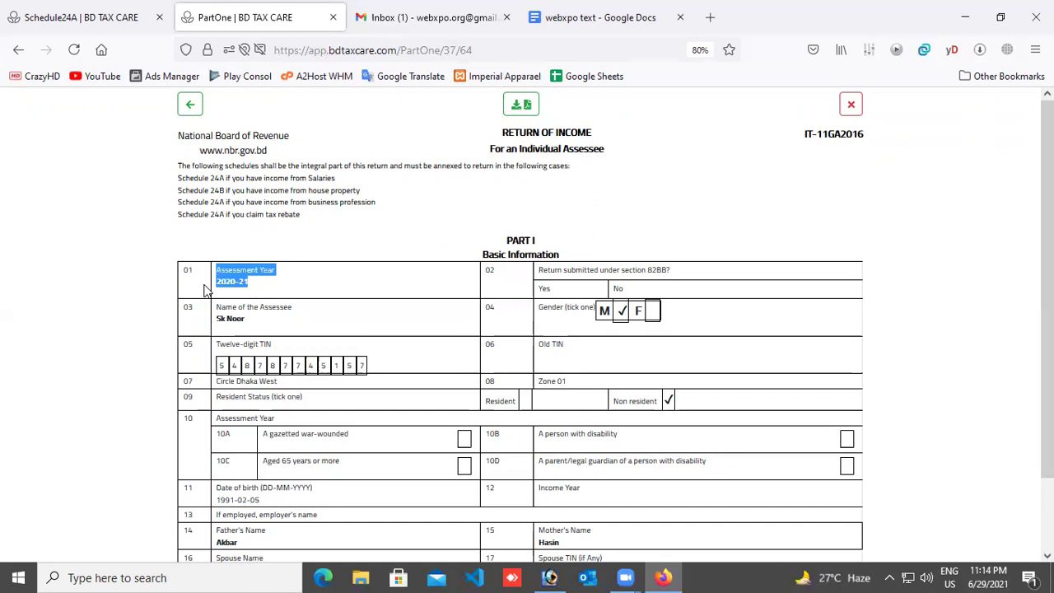
{"action": "left_click", "coordinate": [290, 423]}
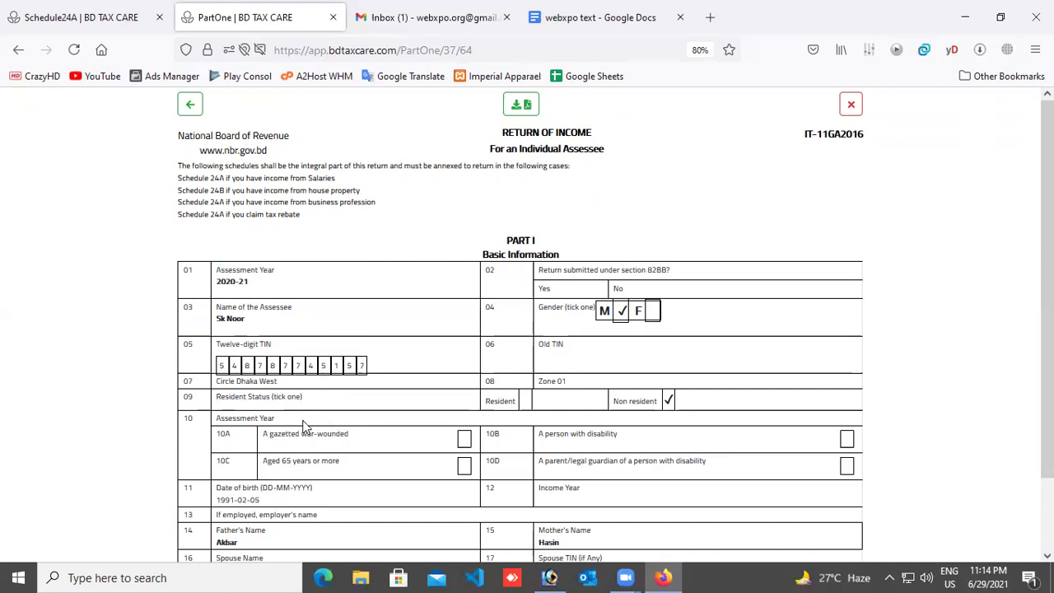
{"action": "left_click_drag", "start_coordinate": [247, 420], "coordinate": [153, 426]}
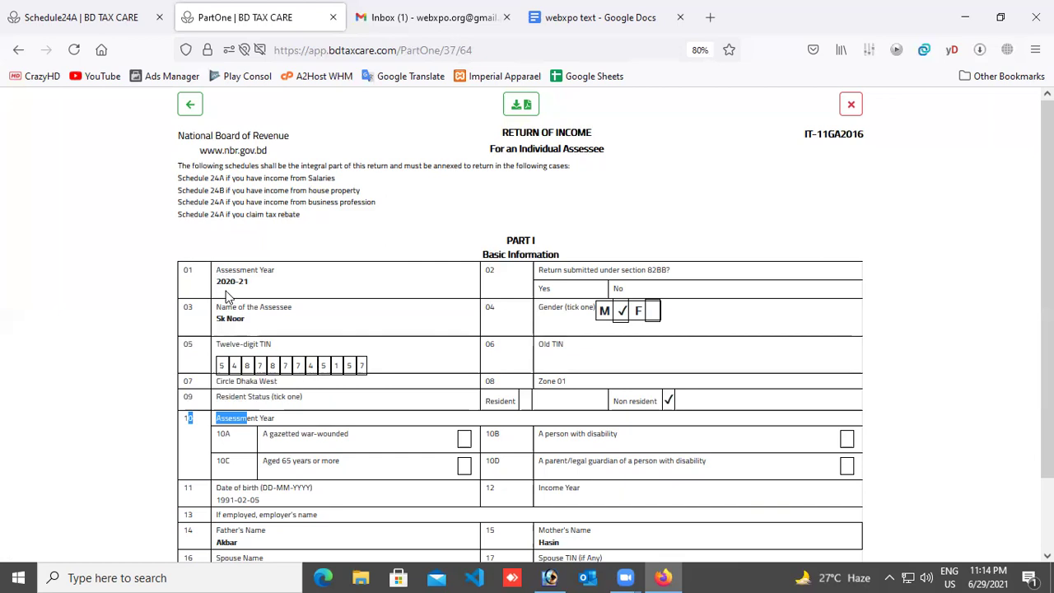
{"action": "left_click_drag", "start_coordinate": [215, 282], "coordinate": [261, 294]}
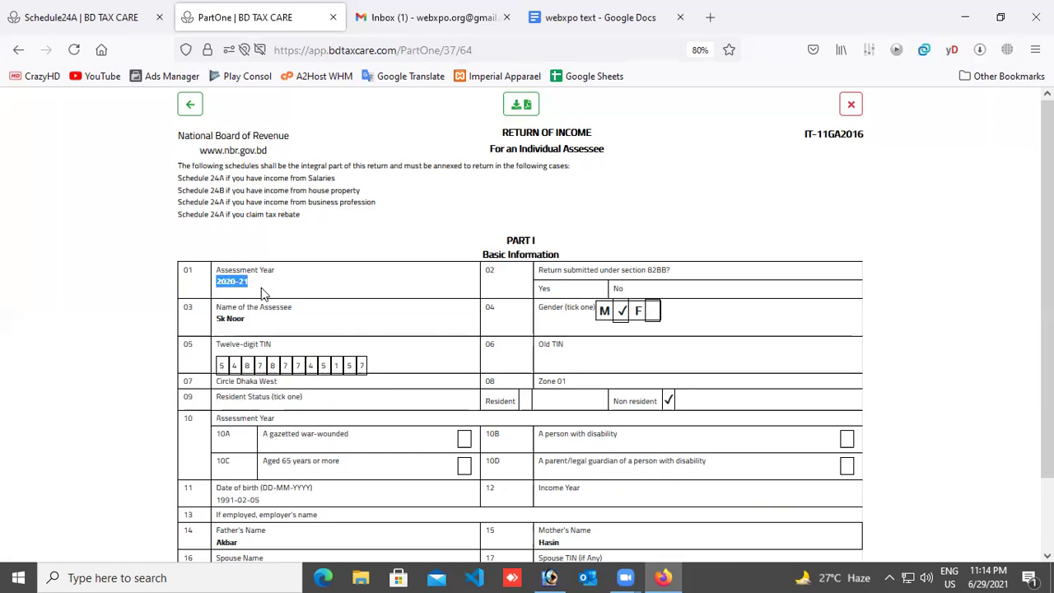
{"action": "left_click", "coordinate": [304, 422]}
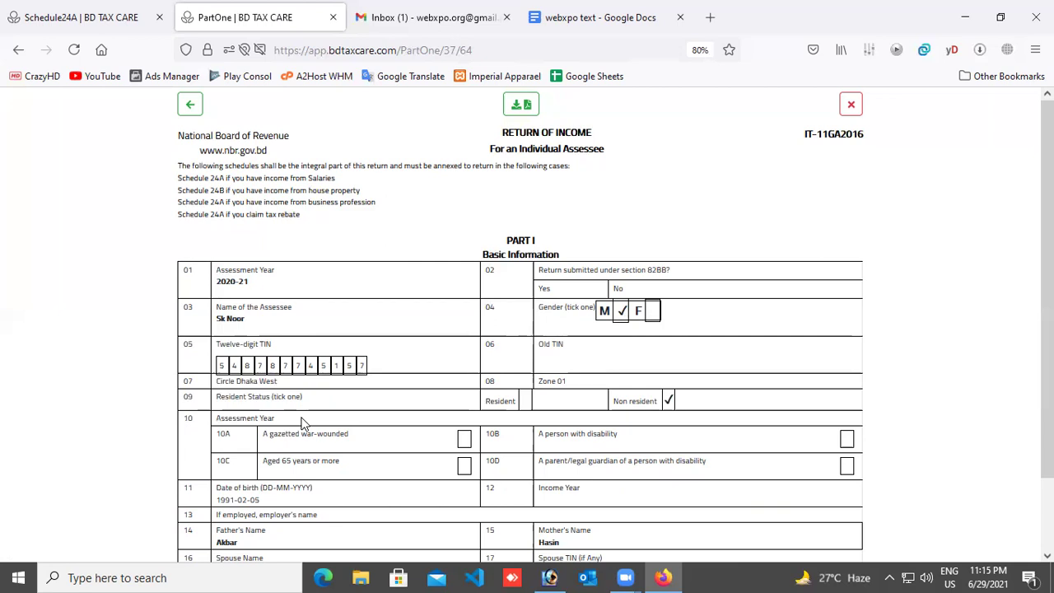
Step: Examine the date of birth, income year and remaining personal detail rows of the Part I form
{"action": "scroll", "coordinate": [288, 428], "scroll_direction": "down", "scroll_amount": 2}
{"action": "left_click_drag", "start_coordinate": [237, 434], "coordinate": [214, 437]}
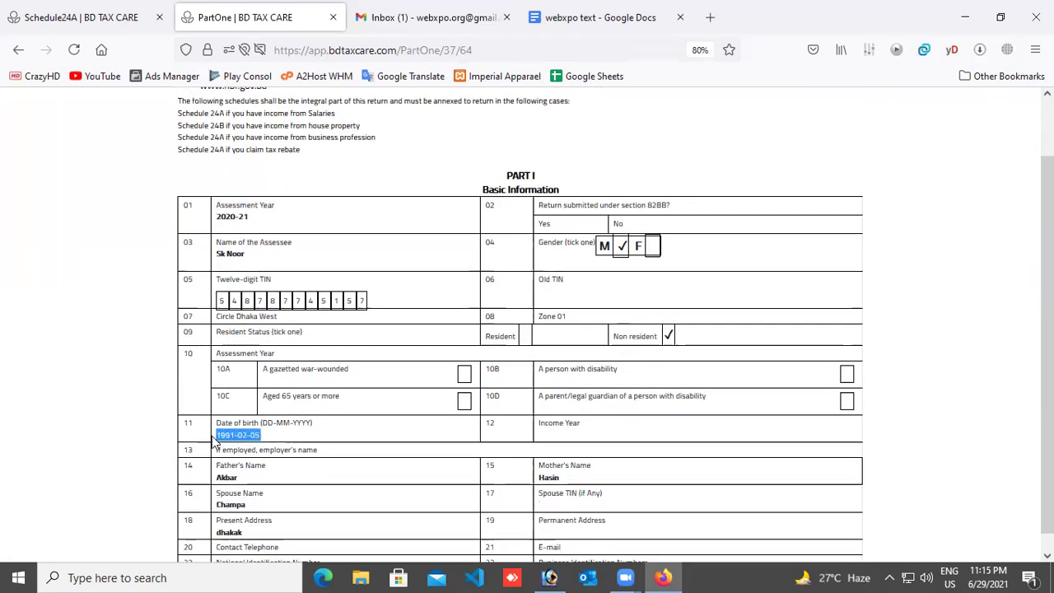
{"action": "scroll", "coordinate": [277, 430], "scroll_direction": "down", "scroll_amount": 1}
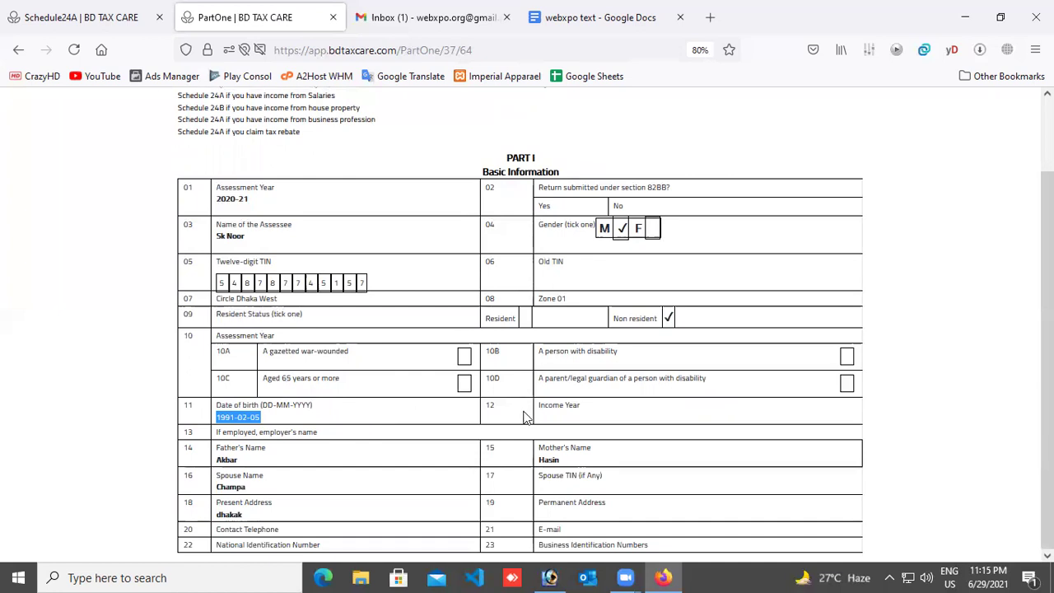
{"action": "scroll", "coordinate": [914, 509], "scroll_direction": "up", "scroll_amount": 2}
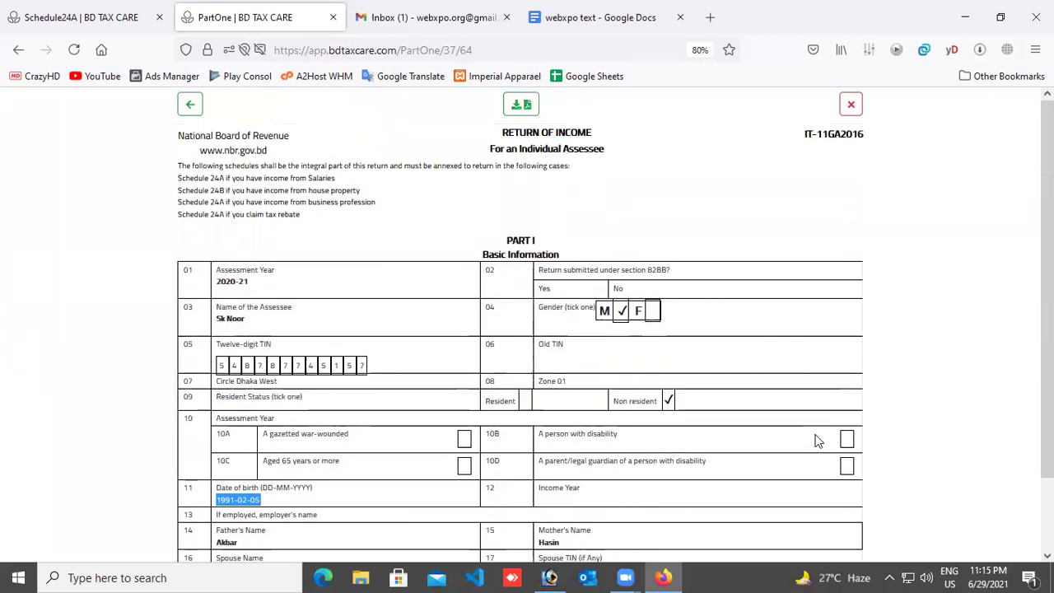
{"action": "scroll", "coordinate": [819, 444], "scroll_direction": "down", "scroll_amount": 2}
{"action": "scroll", "coordinate": [815, 441], "scroll_direction": "up", "scroll_amount": 2}
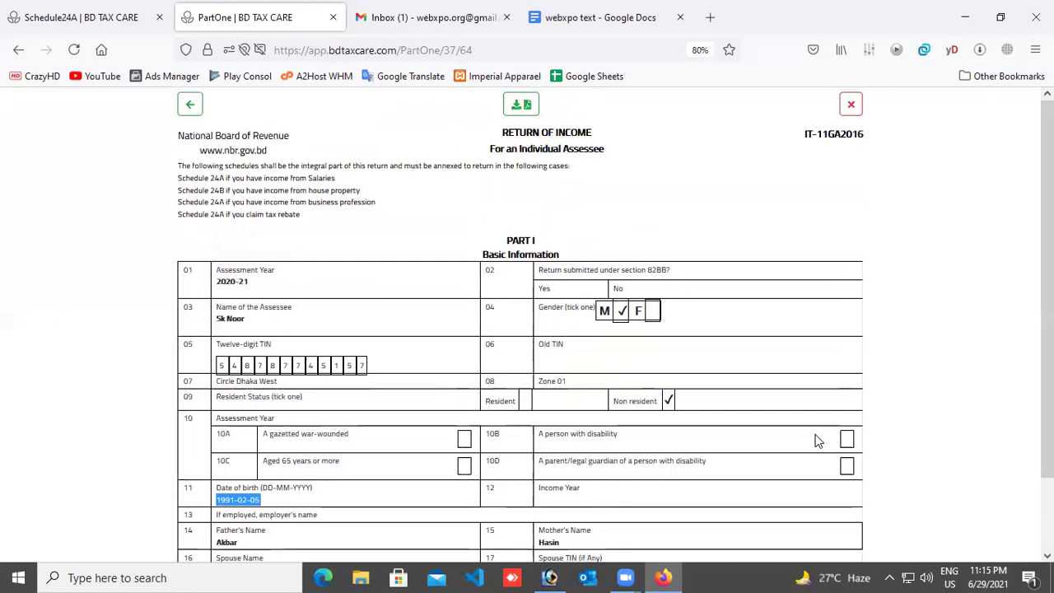
{"action": "scroll", "coordinate": [816, 440], "scroll_direction": "down", "scroll_amount": 3}
{"action": "scroll", "coordinate": [815, 440], "scroll_direction": "up", "scroll_amount": 1}
{"action": "scroll", "coordinate": [815, 441], "scroll_direction": "up", "scroll_amount": 1}
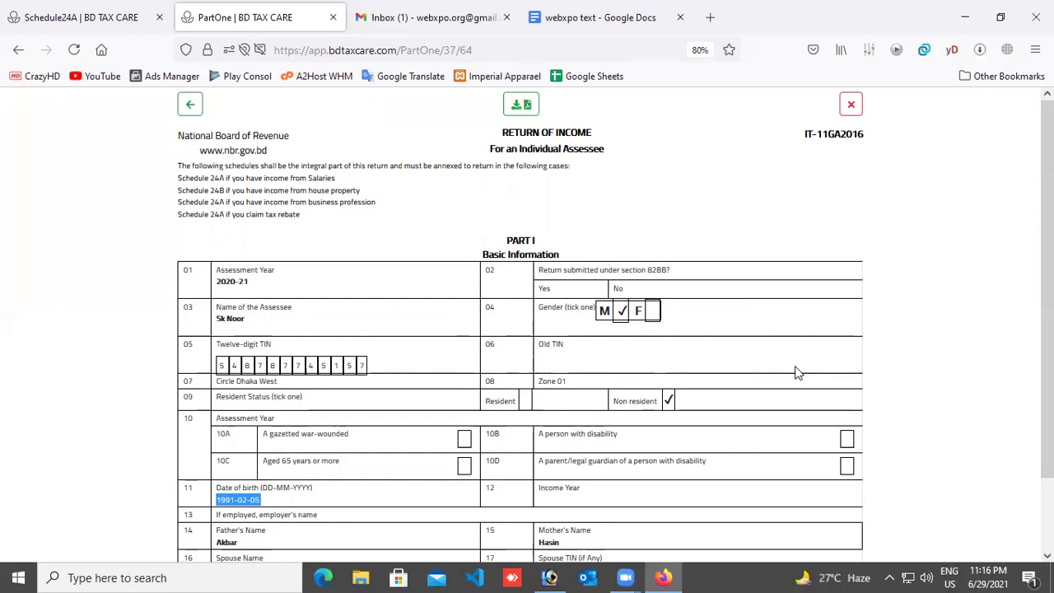
Step: Leave the Part I form and browse the entire client list with its professions
{"action": "left_click", "coordinate": [190, 104]}
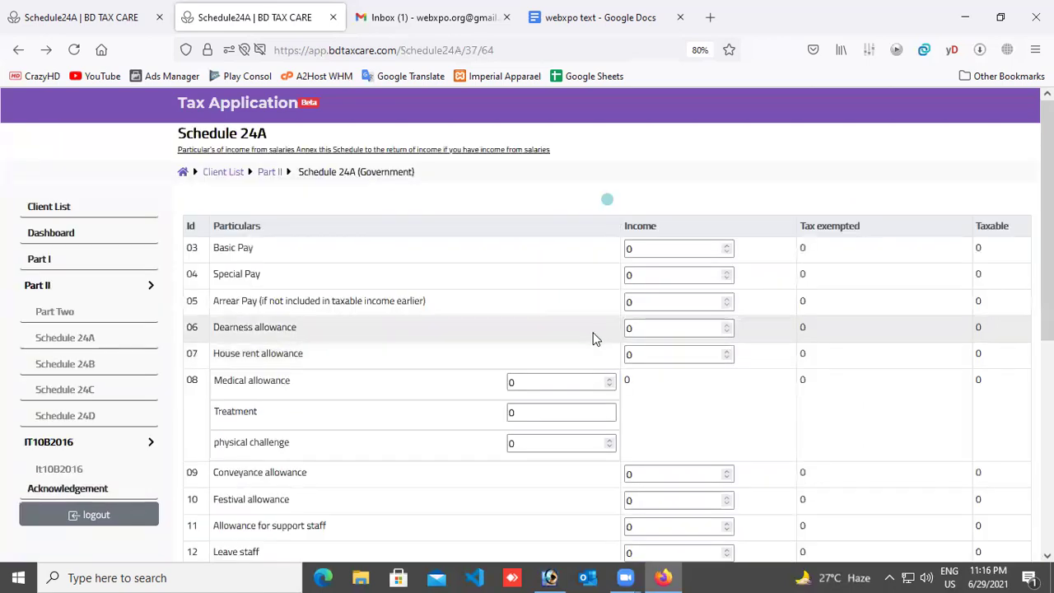
{"action": "left_click", "coordinate": [66, 215]}
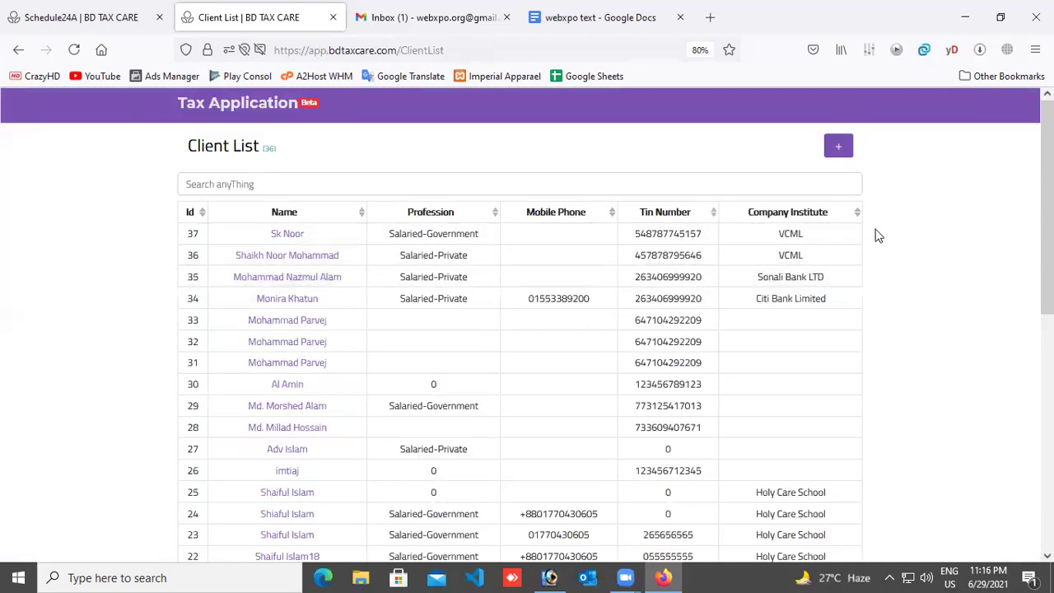
{"action": "scroll", "coordinate": [878, 442], "scroll_direction": "down", "scroll_amount": 3}
{"action": "scroll", "coordinate": [876, 443], "scroll_direction": "down", "scroll_amount": 8}
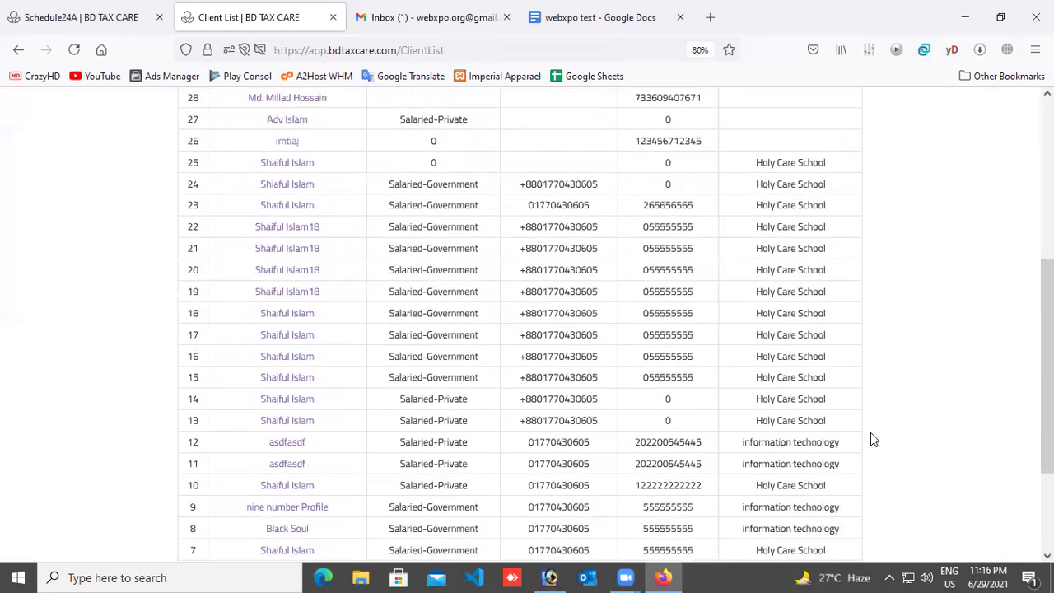
{"action": "scroll", "coordinate": [865, 485], "scroll_direction": "up", "scroll_amount": 10}
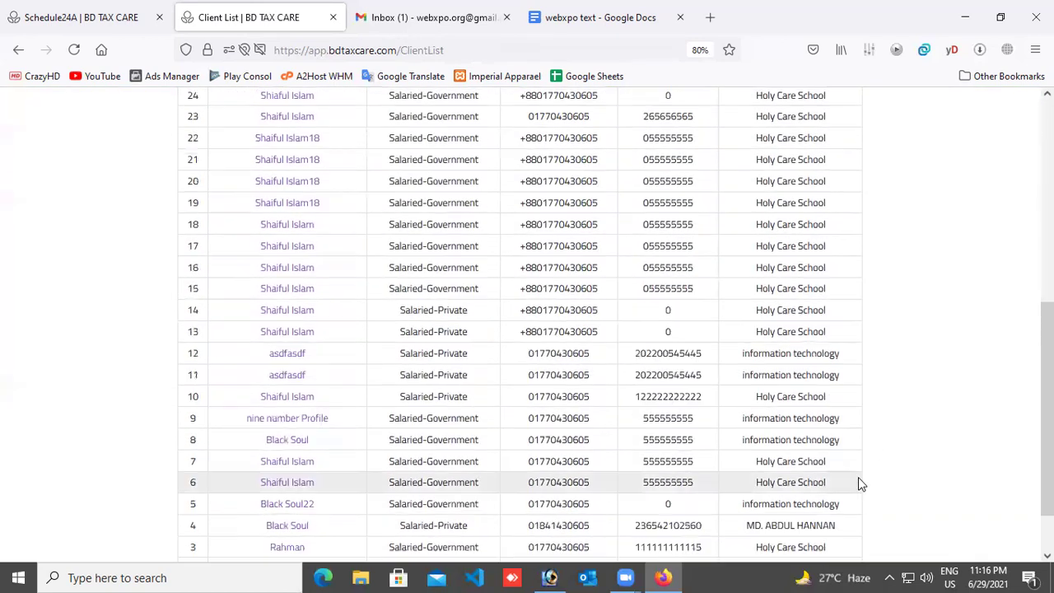
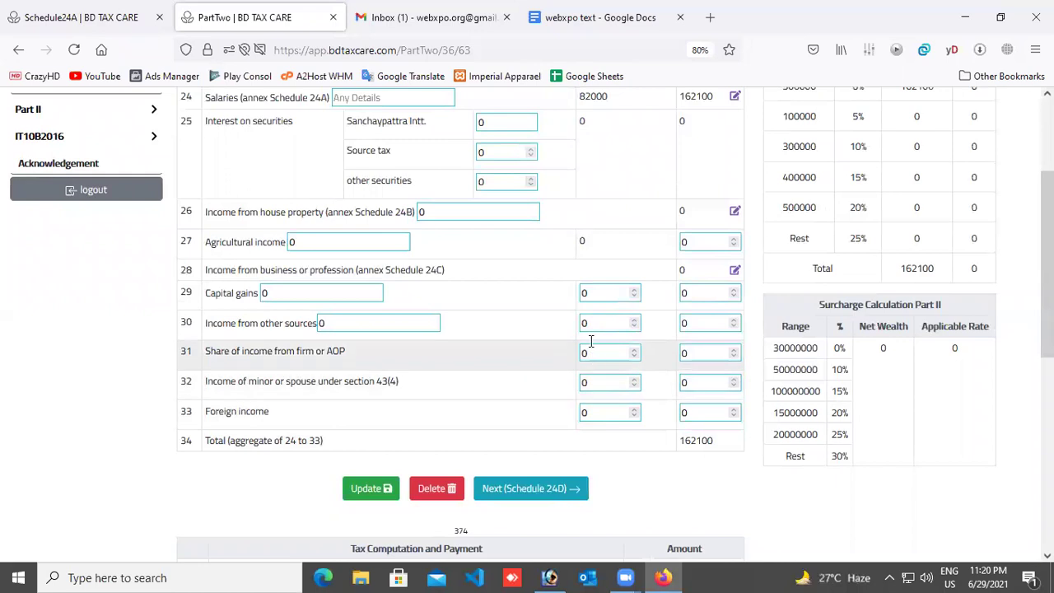
Step: Set the tax-free capital gains amount in row 29 of Part II to 500 for the client with Id 36
{"action": "double_click", "coordinate": [598, 293]}
{"action": "double_click", "coordinate": [592, 356]}
{"action": "double_click", "coordinate": [593, 293]}
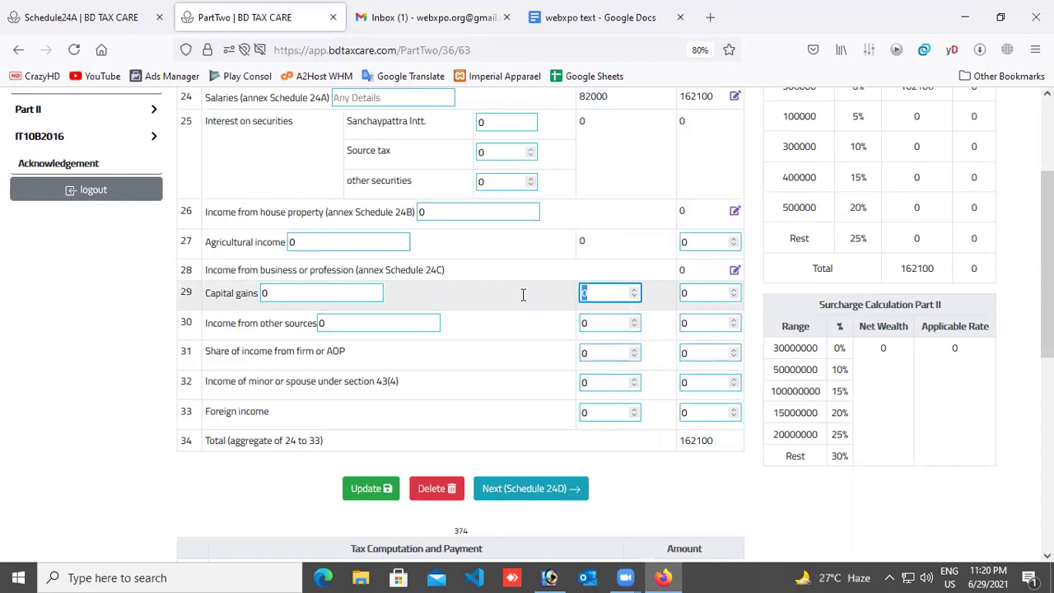
{"action": "type", "text": "500"}
{"action": "key", "text": "Tab"}
{"action": "key", "text": "Tab"}
{"action": "key", "text": "Tab"}
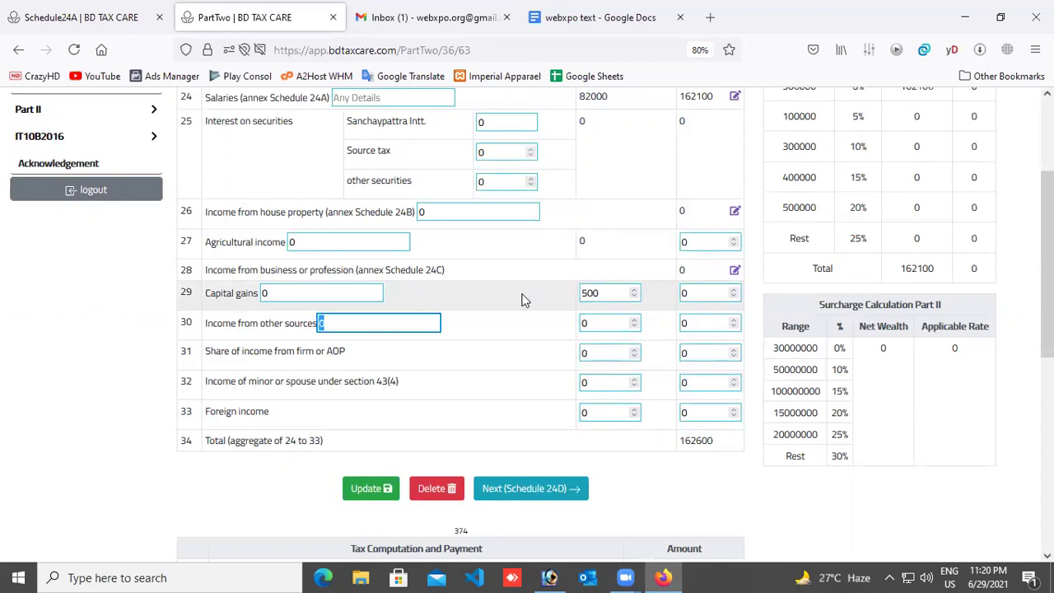
Step: Set income from other sources in row 30 to 500 tax free and 5 taxable
{"action": "type", "text": "500"}
{"action": "key", "text": "Tab"}
{"action": "type", "text": "5"}
{"action": "key", "text": "Tab"}
{"action": "key", "text": "Tab"}
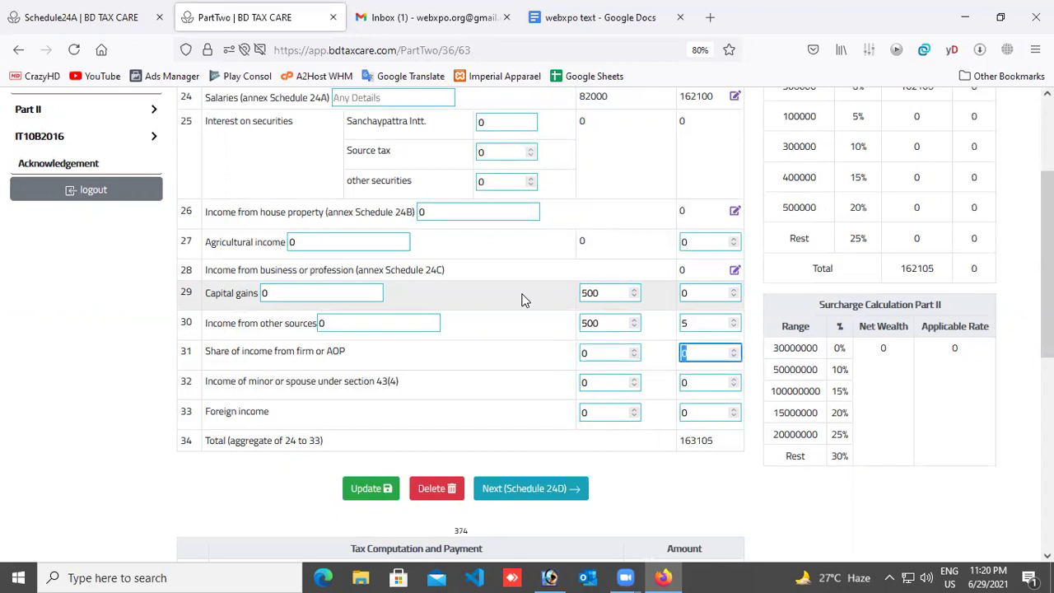
Step: Enter tax-free amounts of 5400 for share of income from firm and 555 for minor or spouse income, and check the row 34 total
{"action": "key", "text": "shift+Tab"}
{"action": "type", "text": "5400"}
{"action": "key", "text": "Tab"}
{"action": "key", "text": "Tab"}
{"action": "type", "text": "555"}
{"action": "key", "text": "Tab"}
{"action": "key", "text": "Tab"}
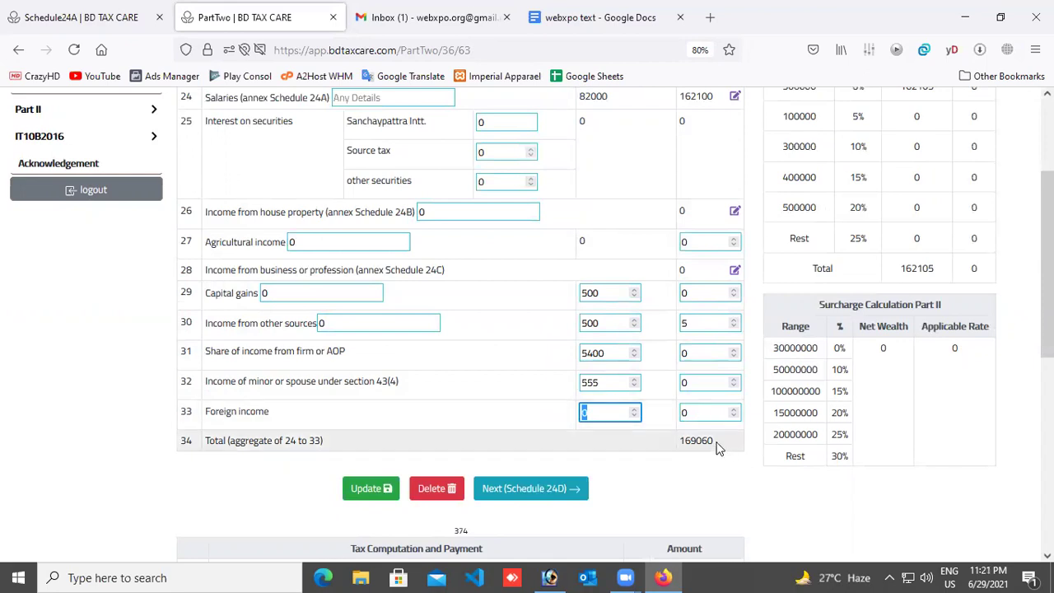
{"action": "left_click_drag", "start_coordinate": [716, 448], "coordinate": [639, 467]}
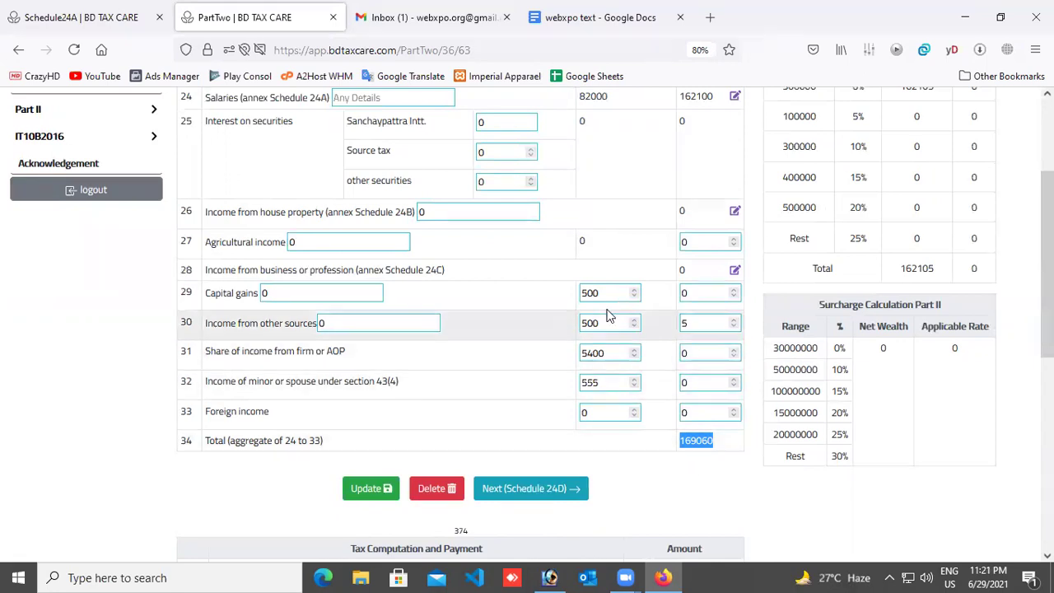
Step: Open YouTube in a new browser tab and block the site from sending notifications
{"action": "left_click_drag", "start_coordinate": [613, 353], "coordinate": [556, 355]}
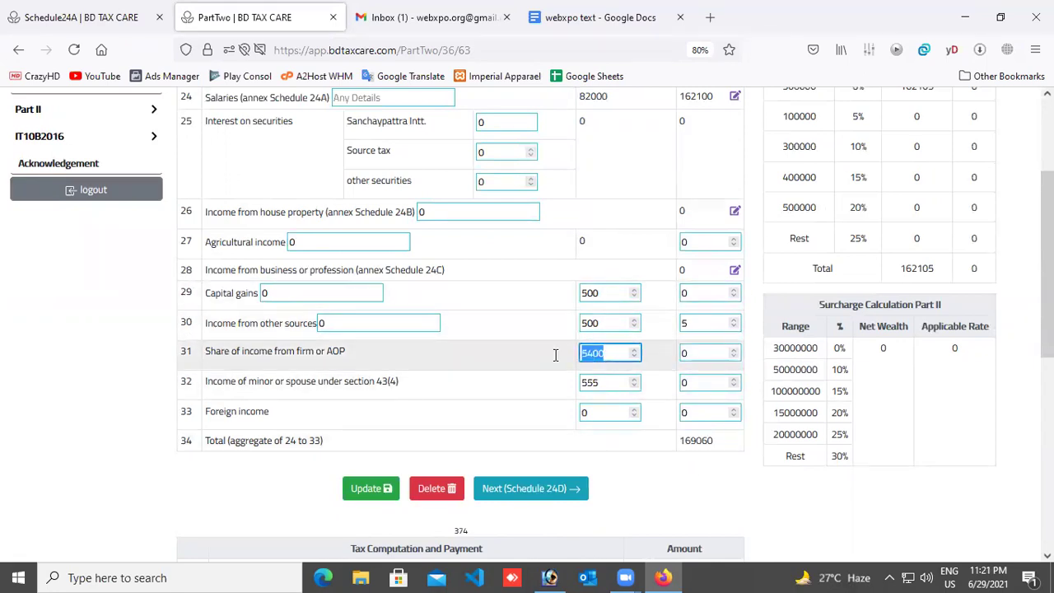
{"action": "left_click", "coordinate": [664, 576]}
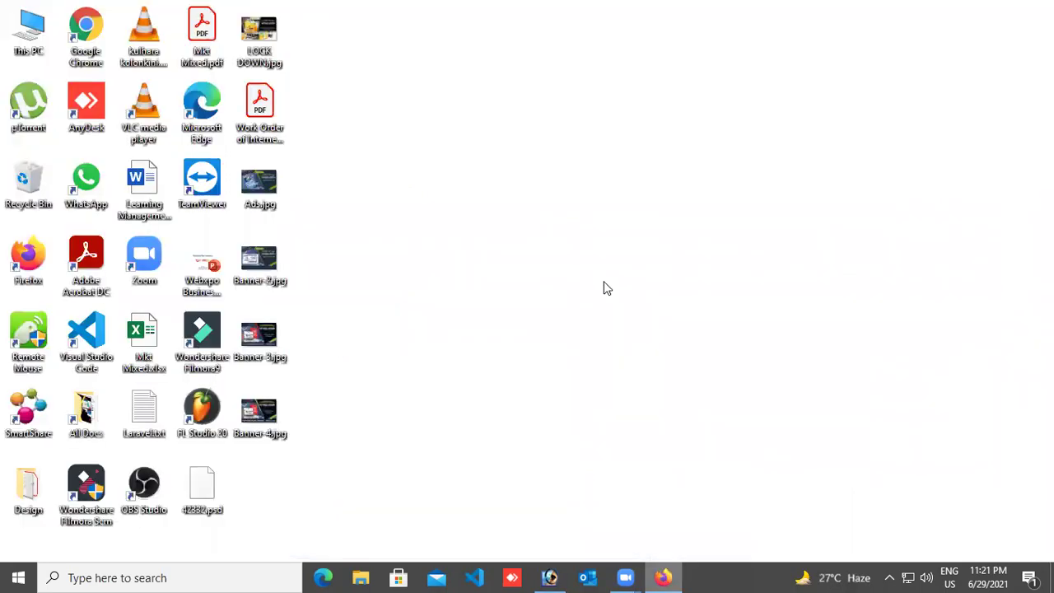
{"action": "key", "text": "alt+Tab"}
{"action": "left_click", "coordinate": [98, 77]}
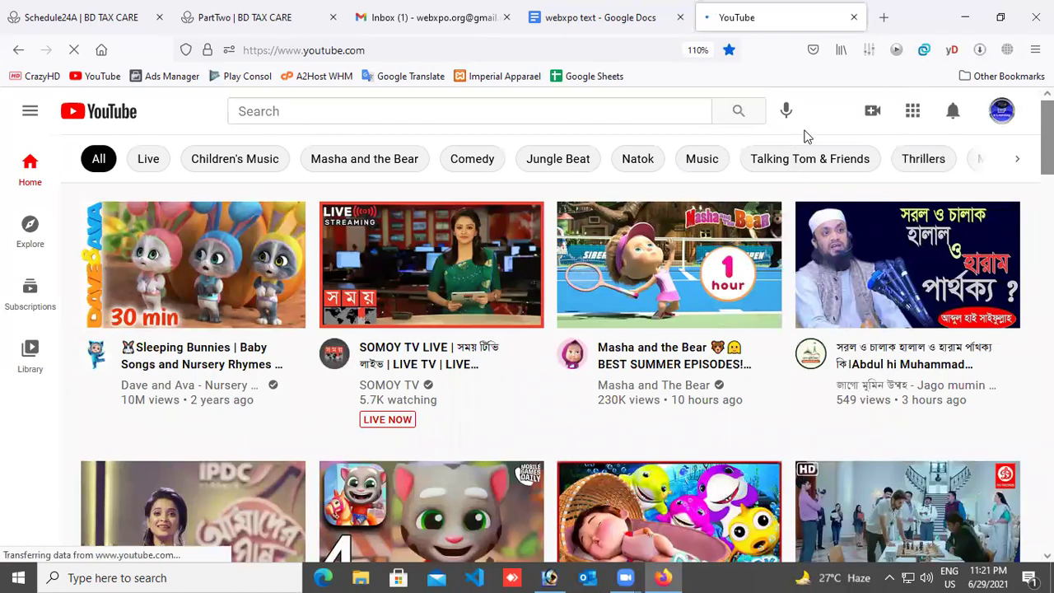
{"action": "left_click", "coordinate": [1002, 121]}
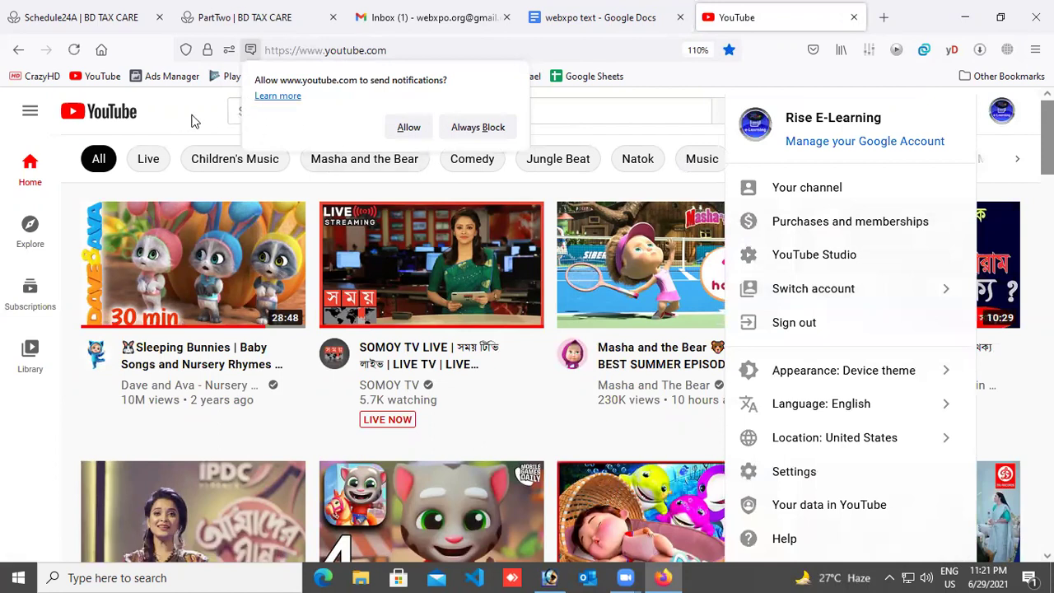
{"action": "left_click", "coordinate": [218, 117]}
{"action": "left_click", "coordinate": [556, 116]}
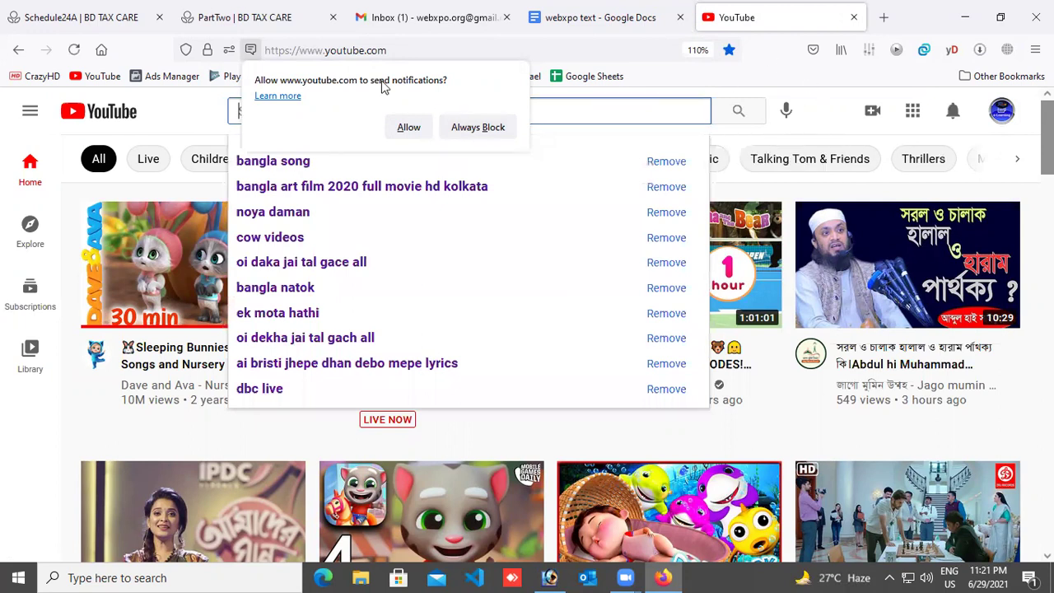
{"action": "left_click", "coordinate": [251, 60]}
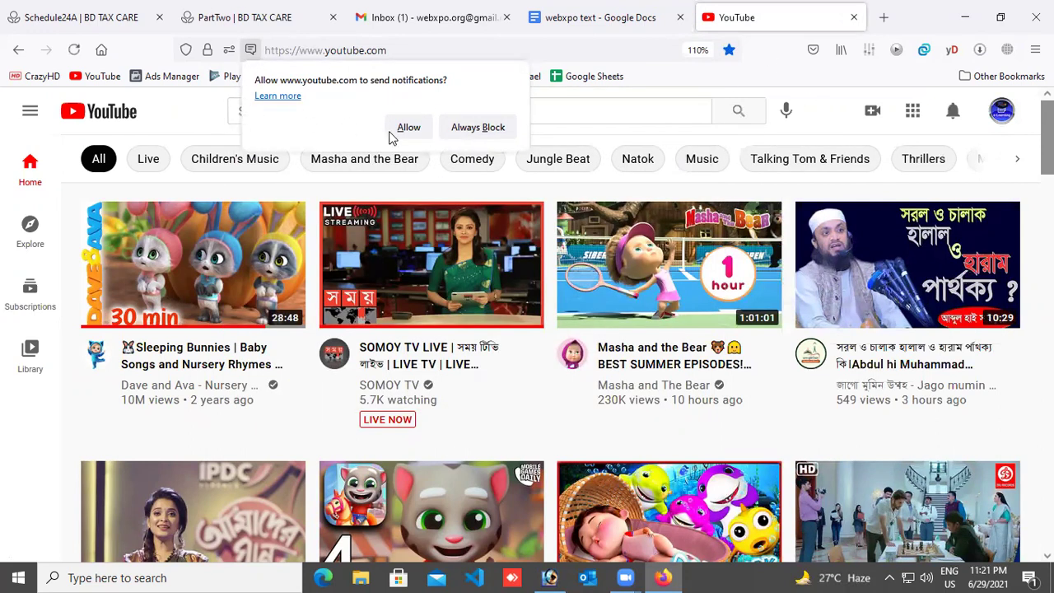
{"action": "left_click", "coordinate": [477, 127]}
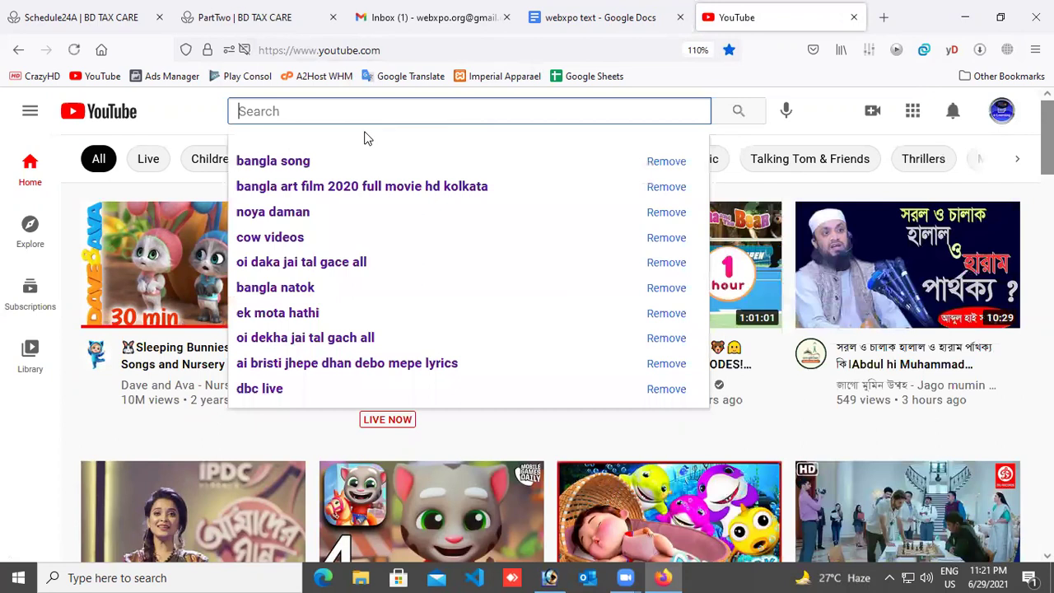
{"action": "left_click", "coordinate": [202, 125]}
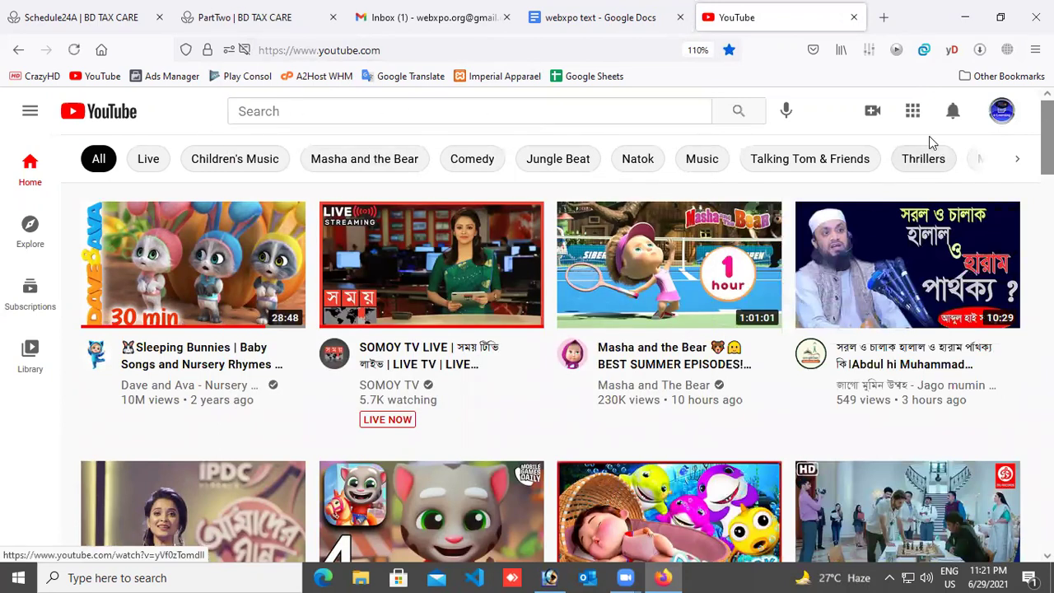
Step: Open the account's own YouTube channel and play the uploaded video "BTC Software Review 17 June 2021"
{"action": "left_click", "coordinate": [1001, 117]}
{"action": "left_click", "coordinate": [1002, 121]}
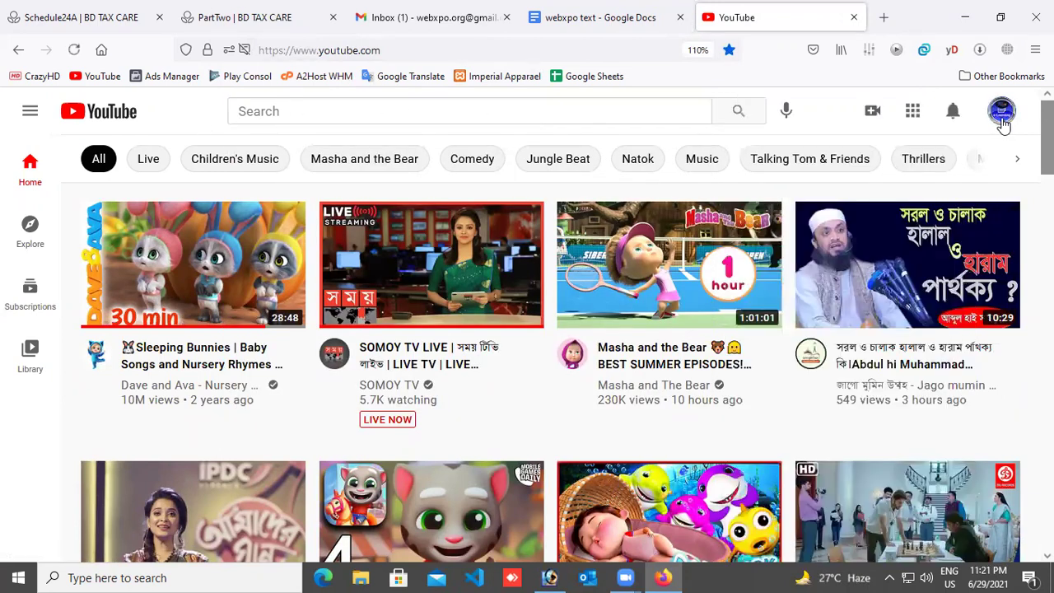
{"action": "left_click", "coordinate": [1002, 121]}
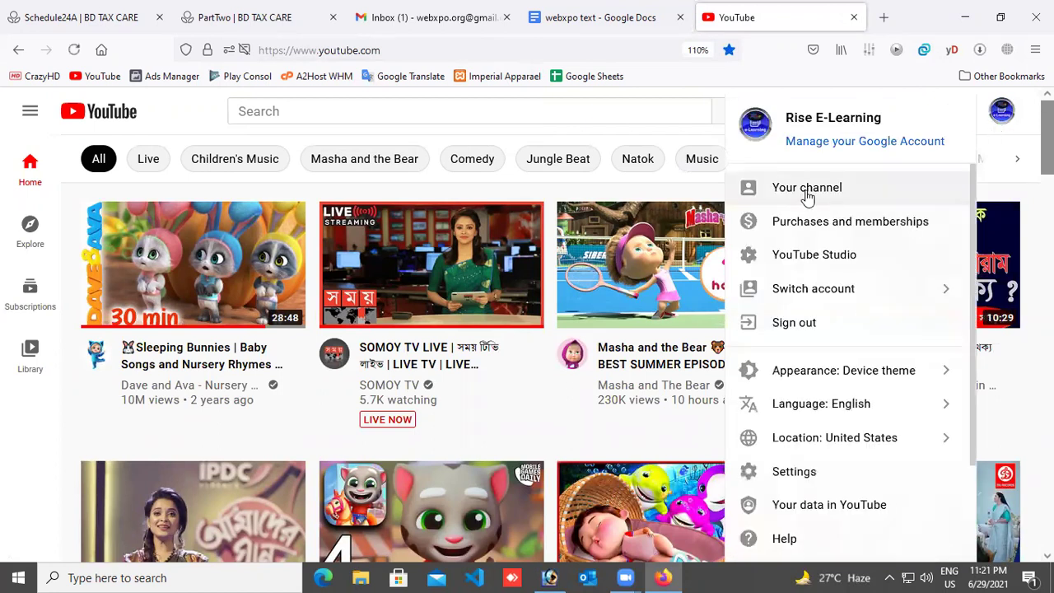
{"action": "left_click", "coordinate": [807, 191]}
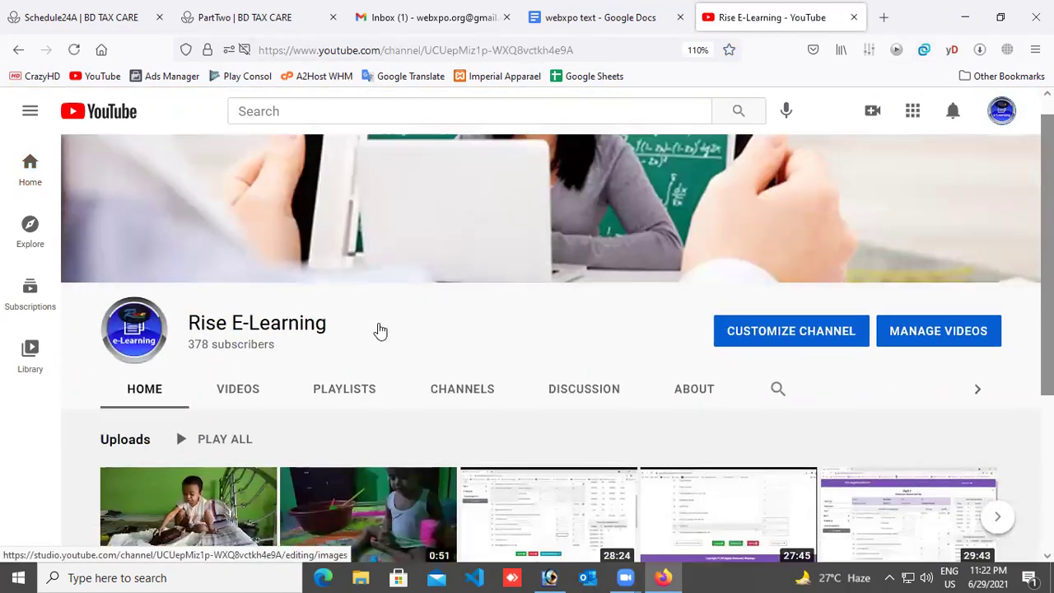
{"action": "scroll", "coordinate": [385, 330], "scroll_direction": "down", "scroll_amount": 3}
{"action": "mouse_move", "coordinate": [522, 313]}
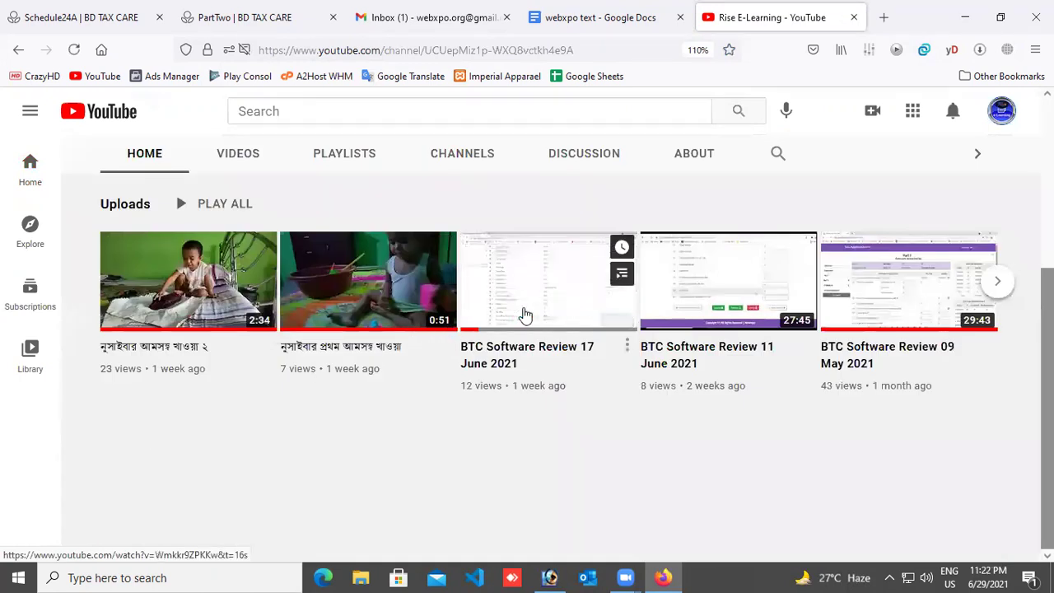
{"action": "left_click", "coordinate": [524, 313]}
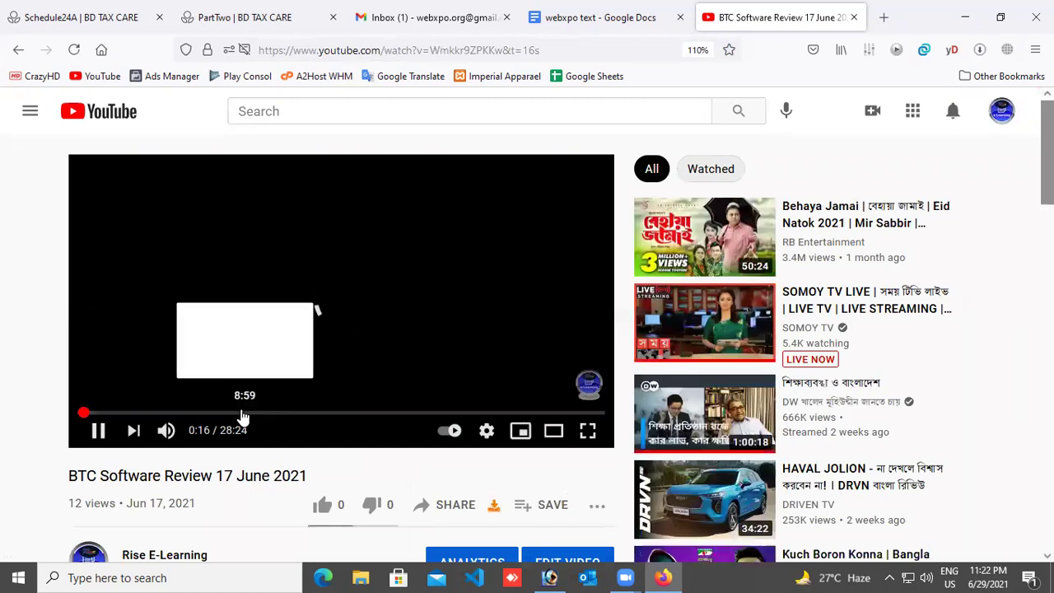
Step: Skip ahead in the review video to about 19:00 and 25:45, and adjust the playback volume
{"action": "left_click", "coordinate": [354, 522]}
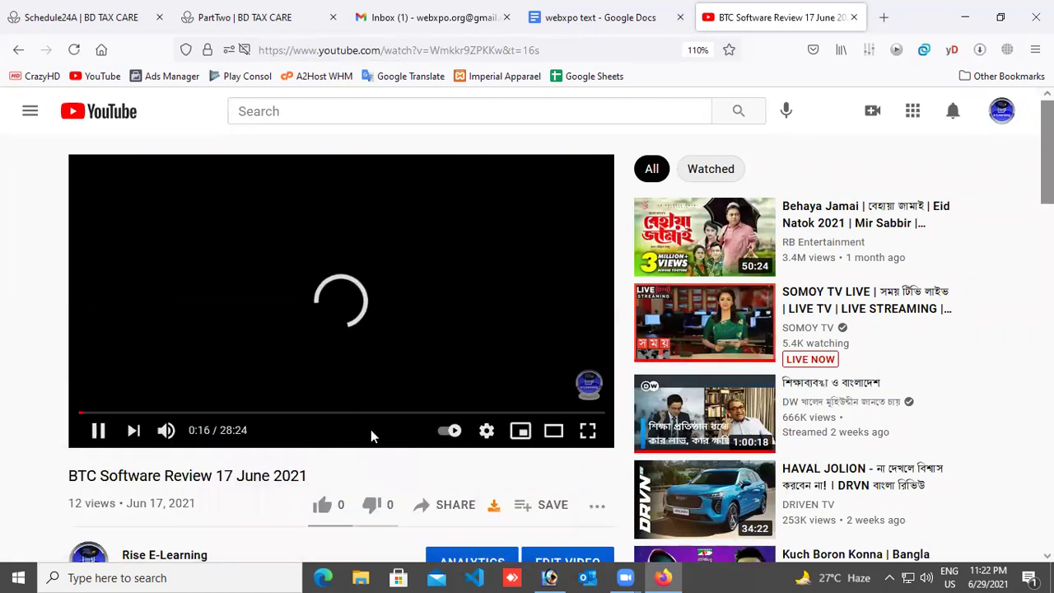
{"action": "left_click", "coordinate": [427, 413]}
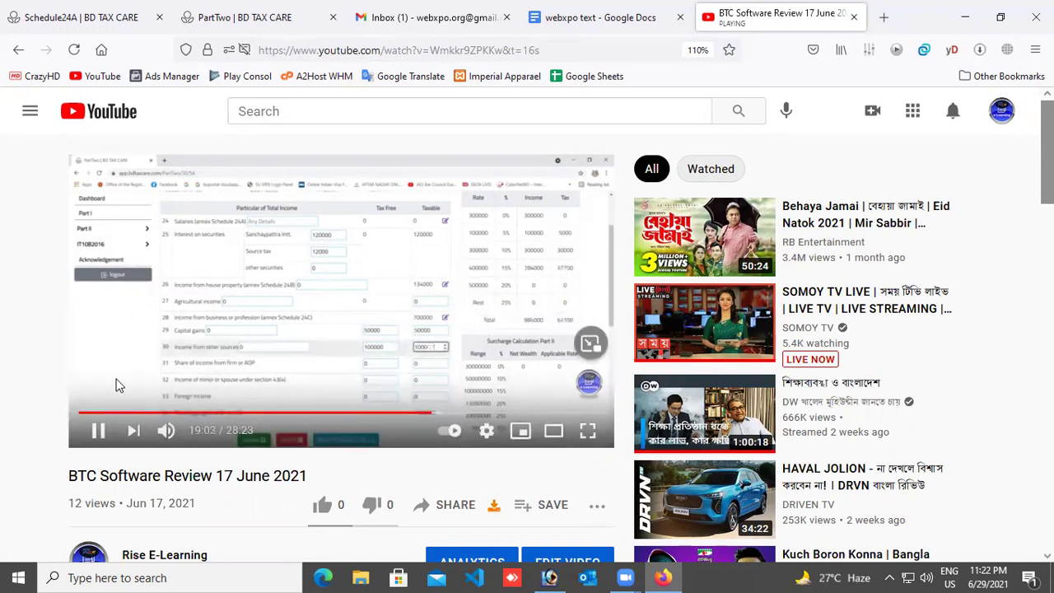
{"action": "scroll", "coordinate": [2, 382], "scroll_direction": "down", "scroll_amount": 2}
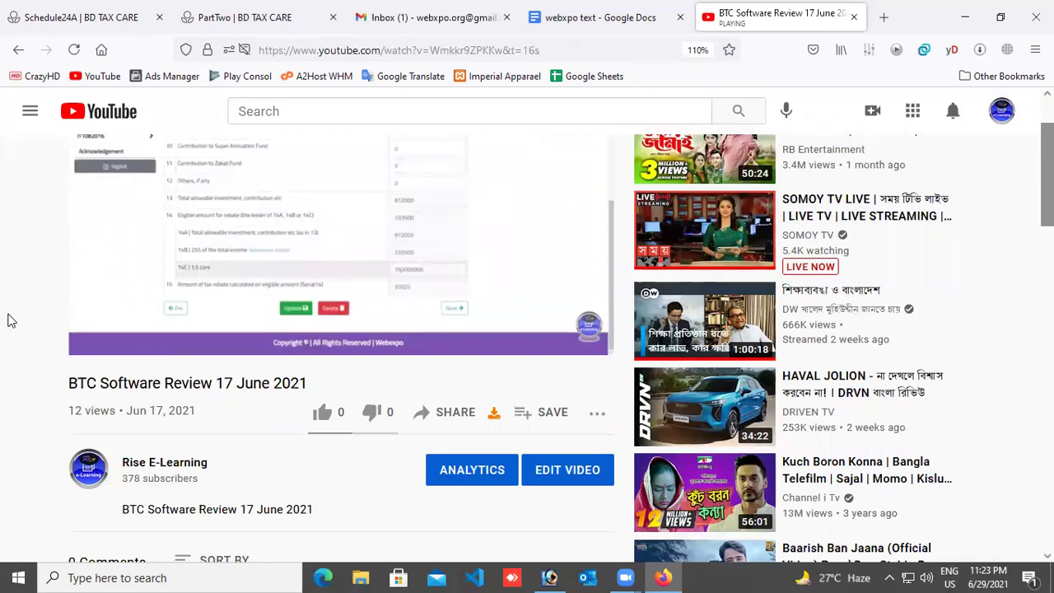
{"action": "mouse_move", "coordinate": [288, 330]}
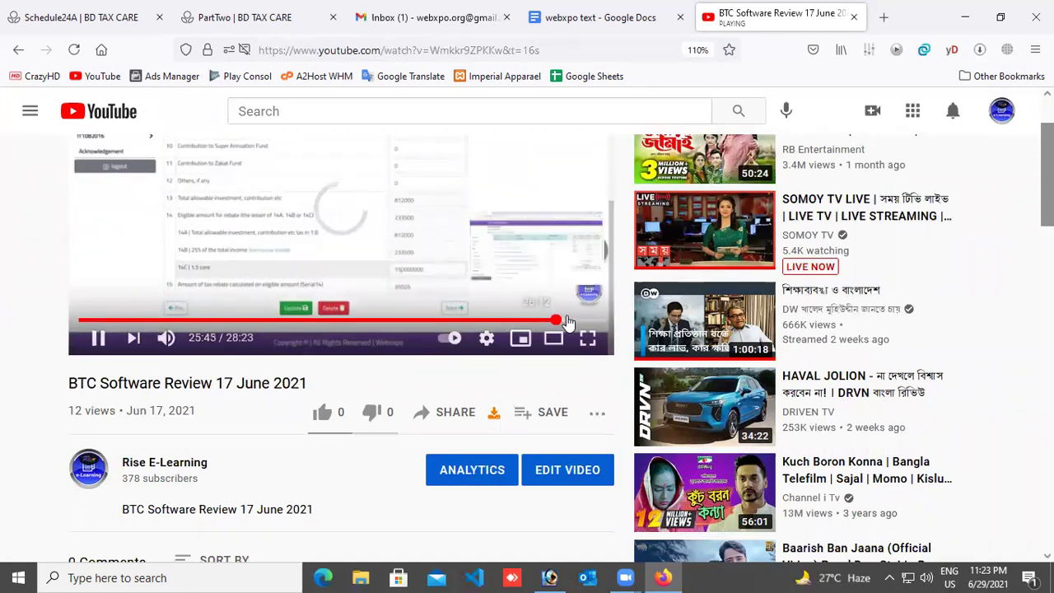
{"action": "left_click", "coordinate": [557, 322]}
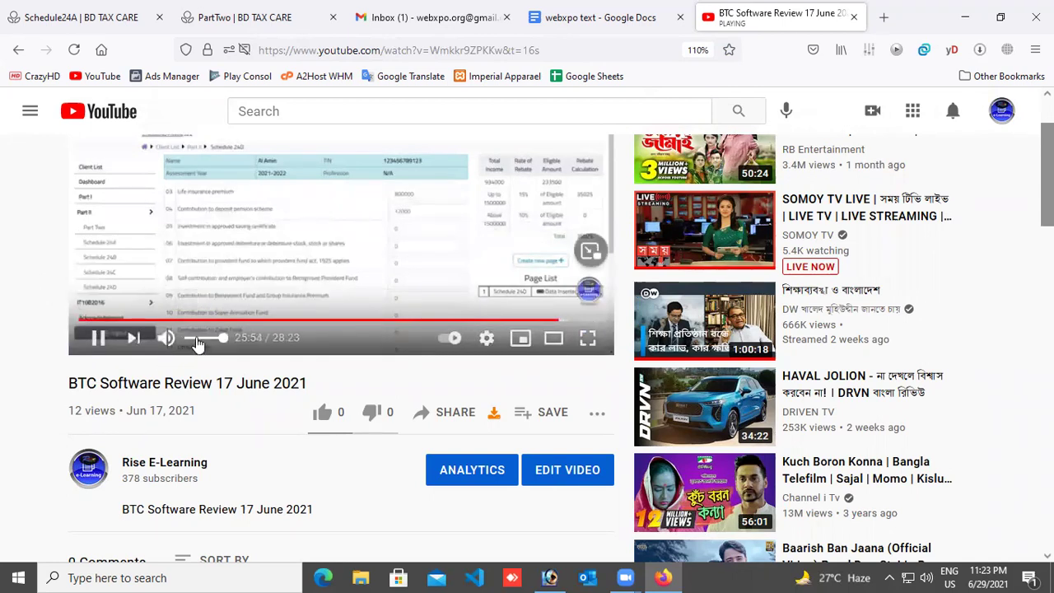
{"action": "left_click", "coordinate": [204, 341]}
{"action": "left_click", "coordinate": [219, 339]}
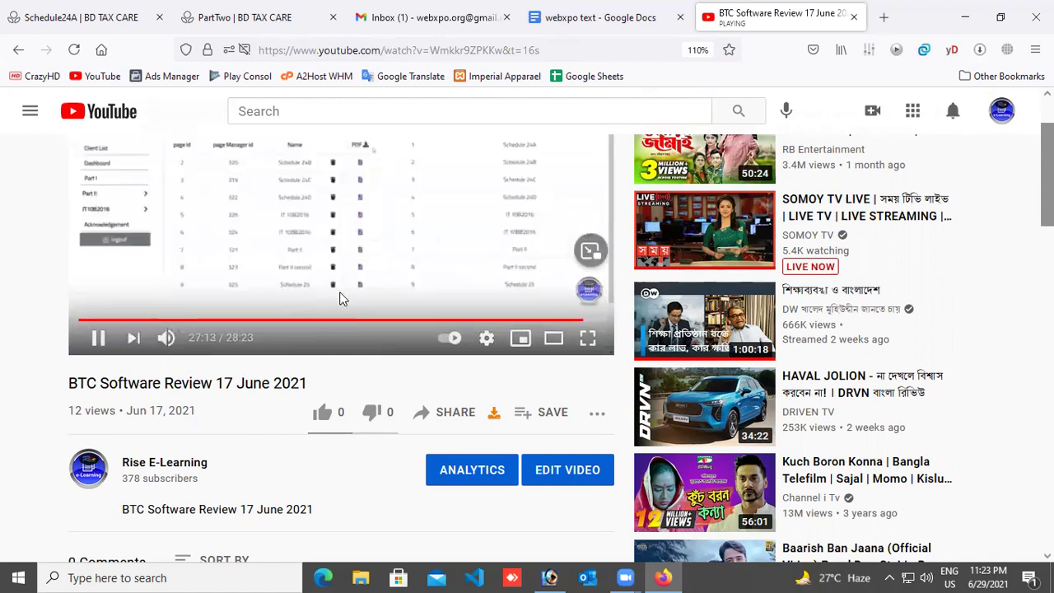
Step: Step back through the video from 23:54 to about 17:00 to review how Part II's tax-free and taxable amounts total, pausing at 17:11
{"action": "left_click", "coordinate": [519, 320]}
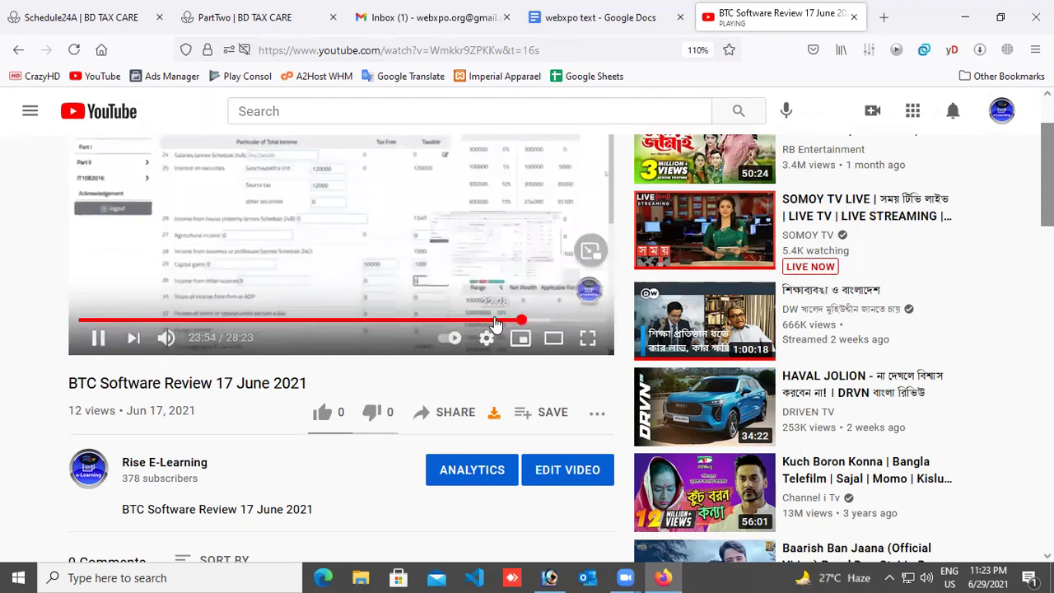
{"action": "left_click", "coordinate": [490, 321]}
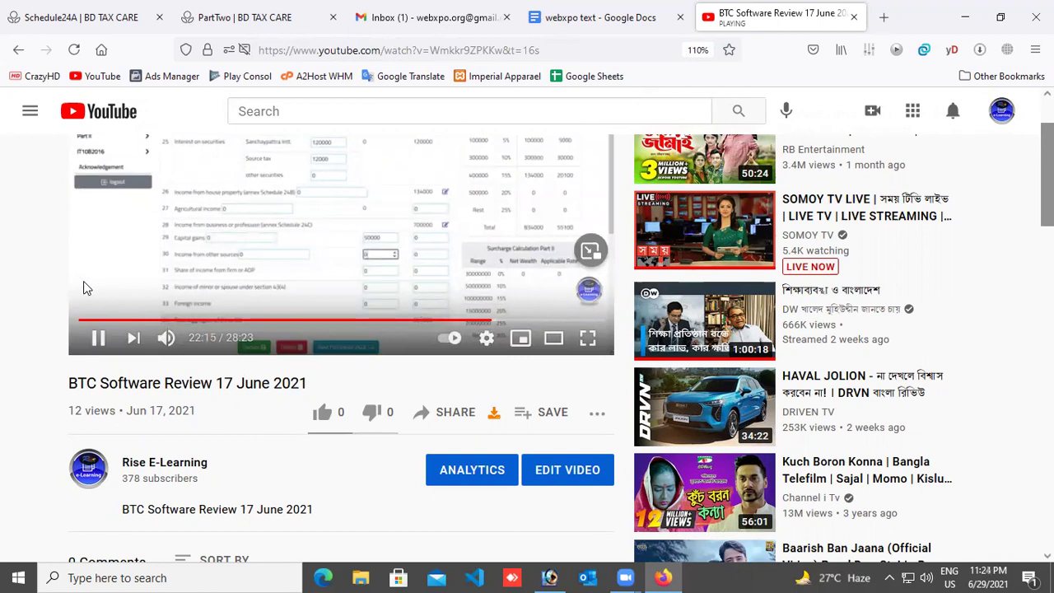
{"action": "left_click", "coordinate": [139, 283]}
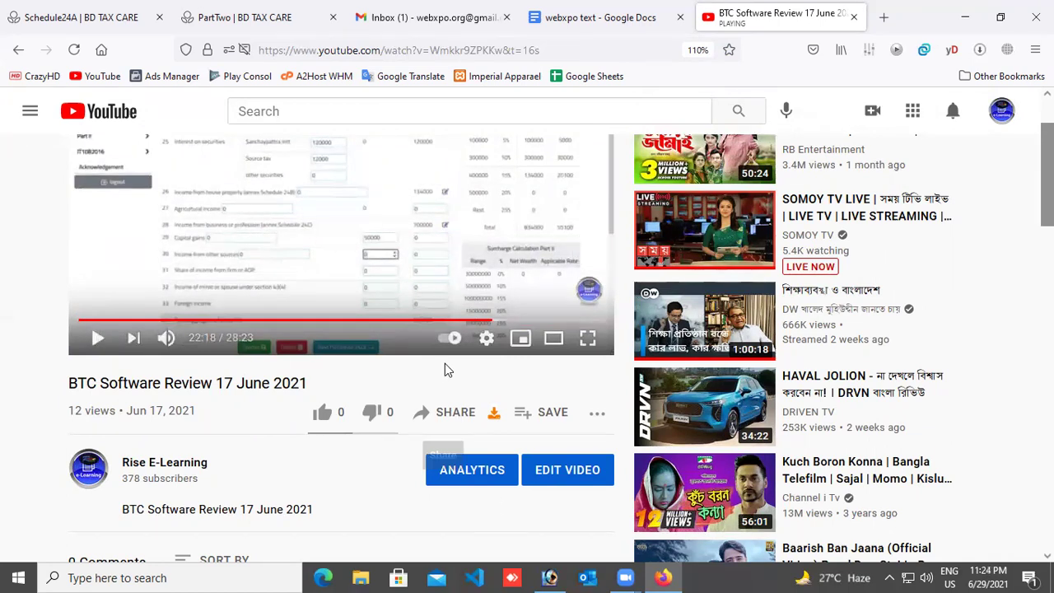
{"action": "left_click", "coordinate": [450, 321]}
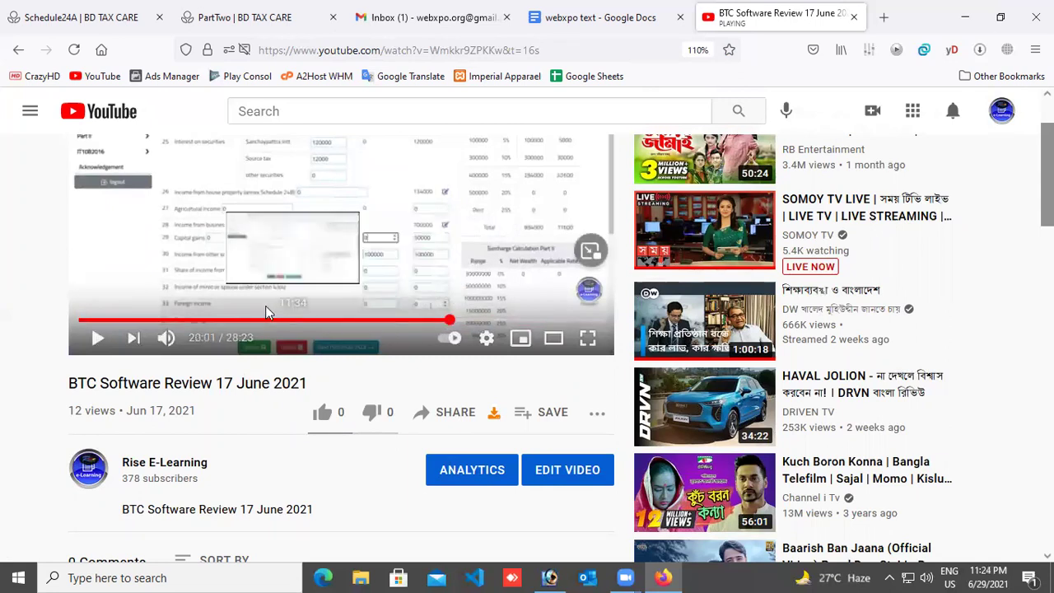
{"action": "left_click", "coordinate": [401, 320]}
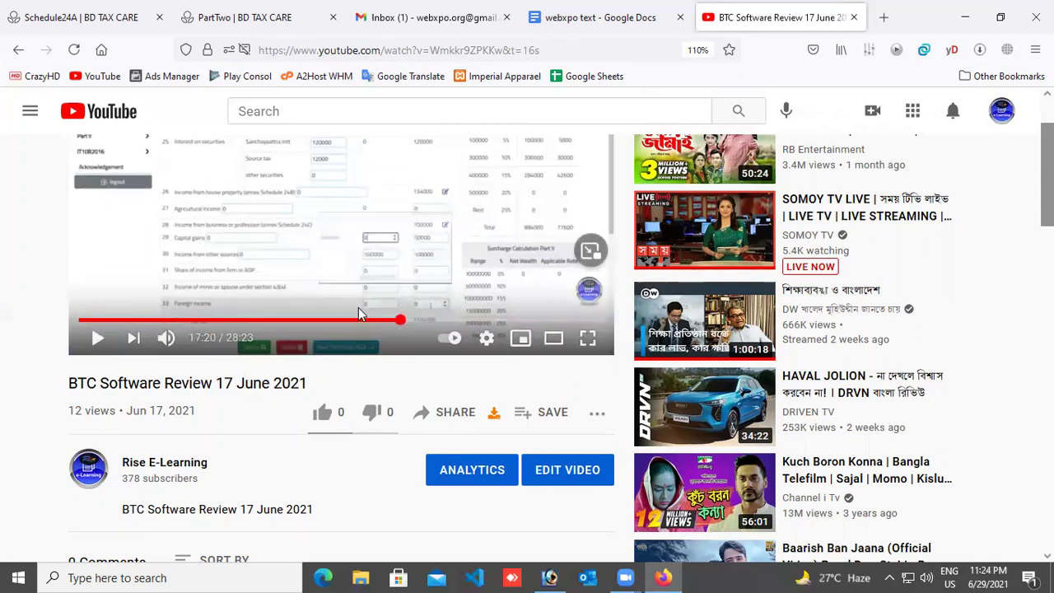
{"action": "left_click", "coordinate": [304, 295]}
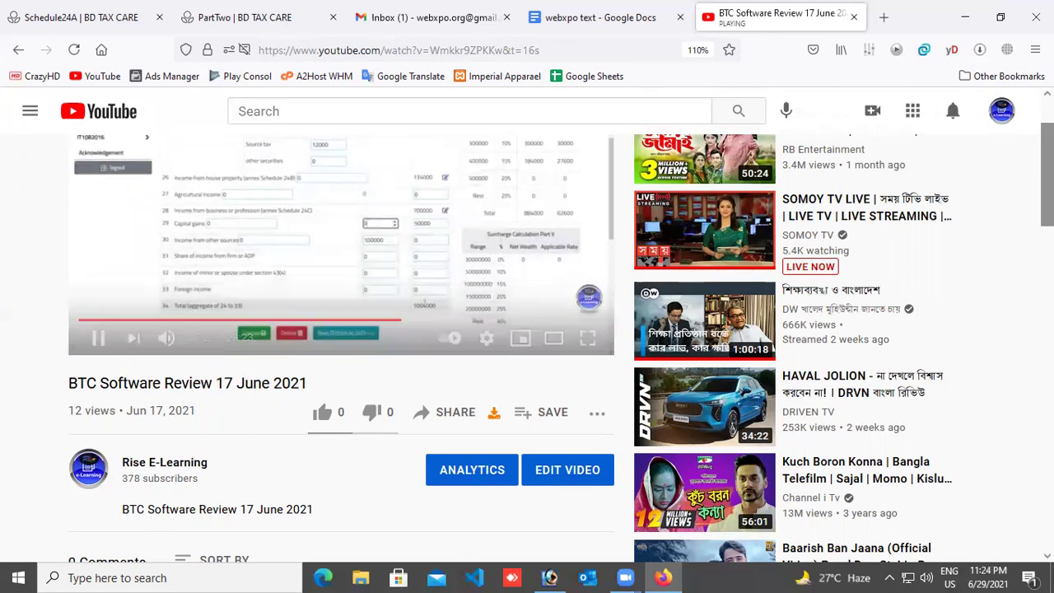
{"action": "left_click", "coordinate": [384, 321]}
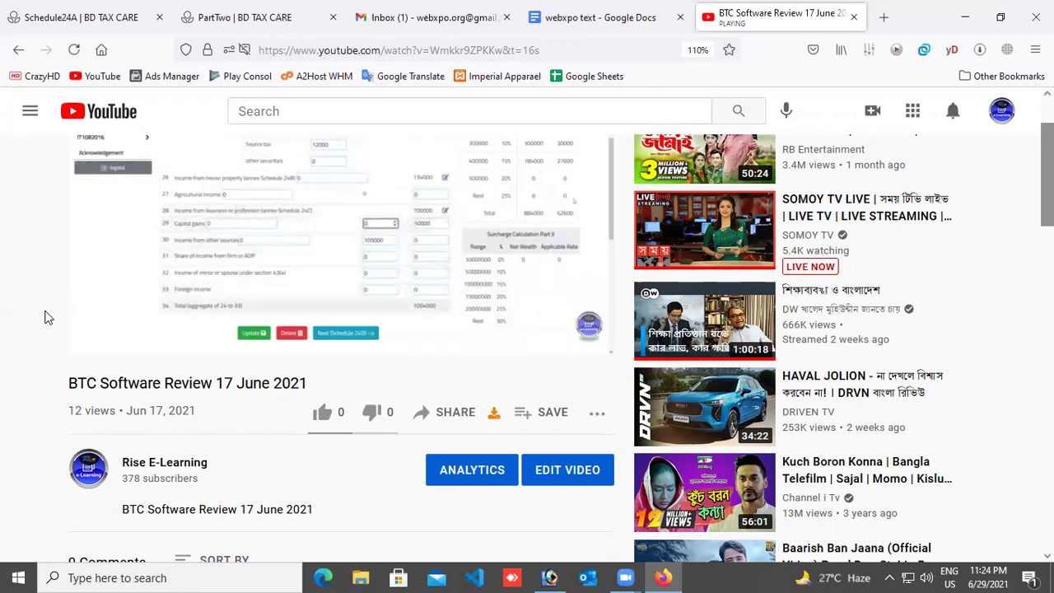
{"action": "mouse_move", "coordinate": [113, 295]}
{"action": "left_click", "coordinate": [173, 292]}
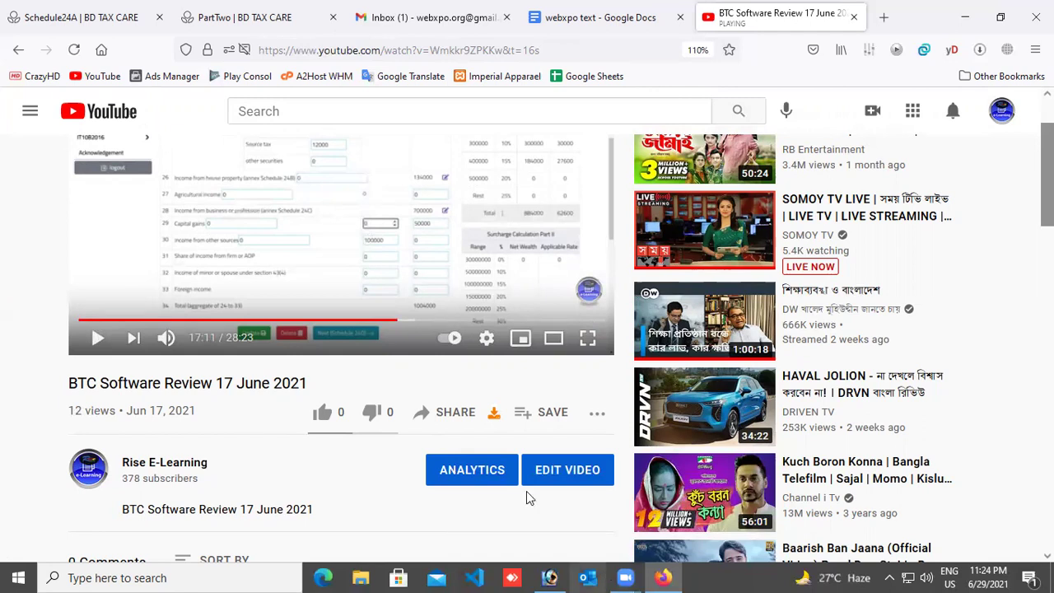
Step: Return to the BD Tax Care Part II form and set taxable capital gains and income from other sources to 1000 each
{"action": "left_click", "coordinate": [278, 17]}
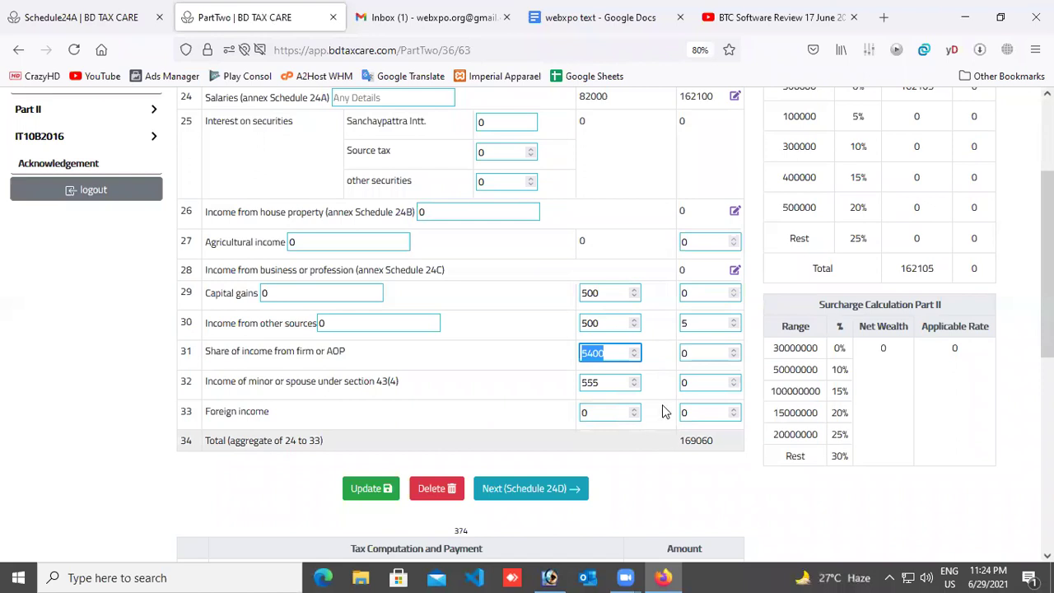
{"action": "left_click", "coordinate": [710, 290]}
{"action": "type", "text": "0"}
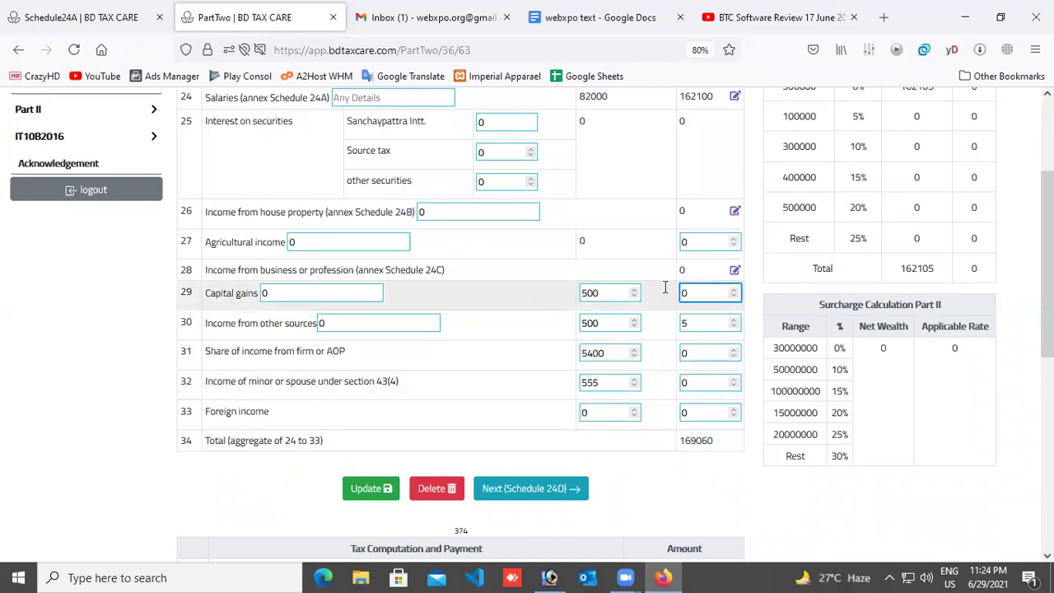
{"action": "key", "text": "BackSpace"}
{"action": "type", "text": "1000"}
{"action": "key", "text": "Tab"}
{"action": "key", "text": "Tab"}
{"action": "key", "text": "Tab"}
{"action": "type", "text": "1000"}
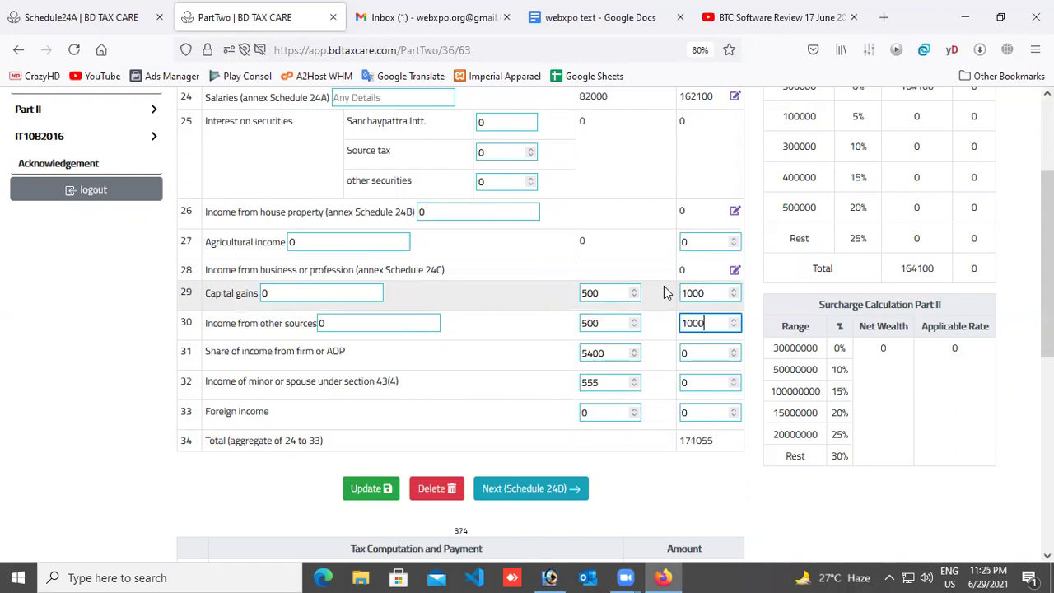
Step: Set the taxable amounts for share of income from firm, minor or spouse income, and foreign income to 1000 each
{"action": "key", "text": "Tab"}
{"action": "key", "text": "Tab"}
{"action": "type", "text": "1000"}
{"action": "key", "text": "Tab"}
{"action": "key", "text": "Tab"}
{"action": "type", "text": "100"}
{"action": "type", "text": "0"}
{"action": "key", "text": "Tab"}
{"action": "key", "text": "Tab"}
{"action": "type", "text": "1000"}
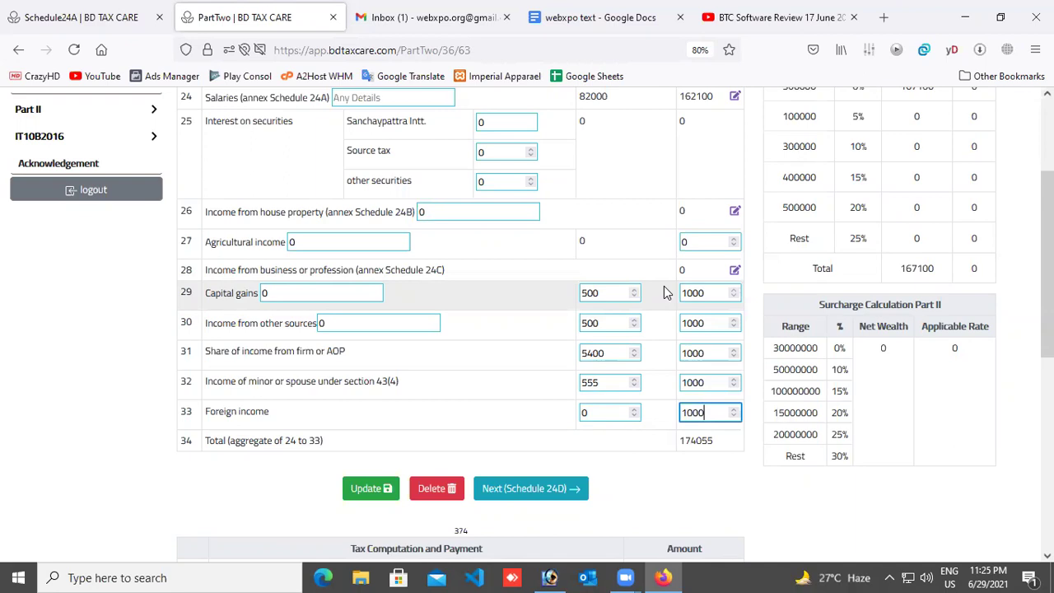
Step: Reset the tax-free amounts for minor or spouse income and share of income from firm to 0
{"action": "key", "text": "shift+Tab"}
{"action": "key", "text": "shift+Tab"}
{"action": "key", "text": "shift+Tab"}
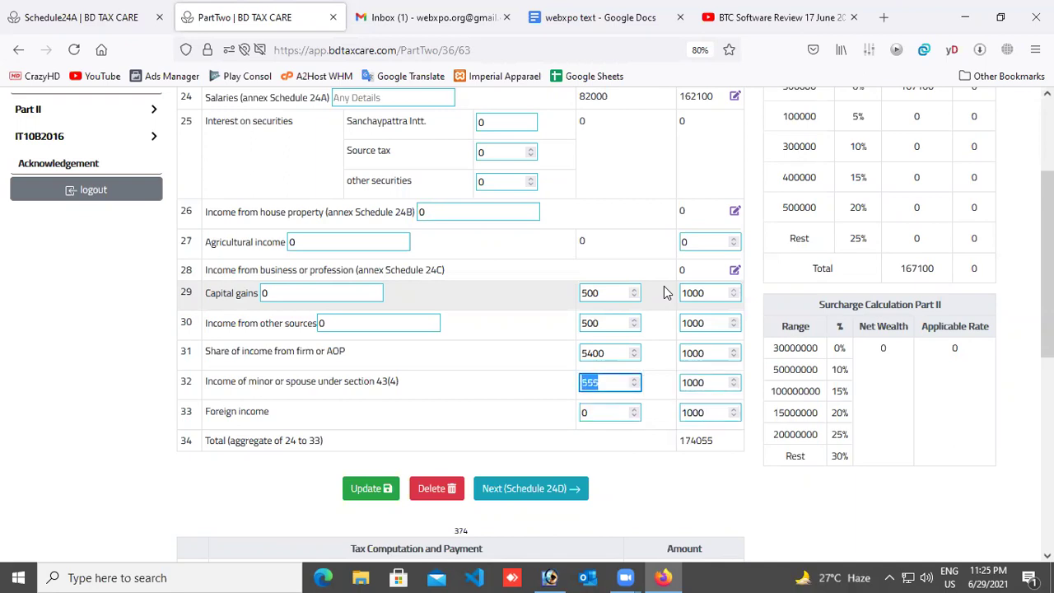
{"action": "type", "text": "0"}
{"action": "key", "text": "Tab"}
{"action": "key", "text": "shift+Tab"}
{"action": "key", "text": "shift+Tab"}
{"action": "key", "text": "shift+Tab"}
{"action": "type", "text": "0"}
Step: Reset the tax-free amounts for income from other sources and capital gains to 0
{"action": "key", "text": "shift+Tab"}
{"action": "key", "text": "shift+Tab"}
{"action": "type", "text": "0"}
{"action": "key", "text": "shift+Tab"}
{"action": "key", "text": "shift+Tab"}
{"action": "key", "text": "shift+Tab"}
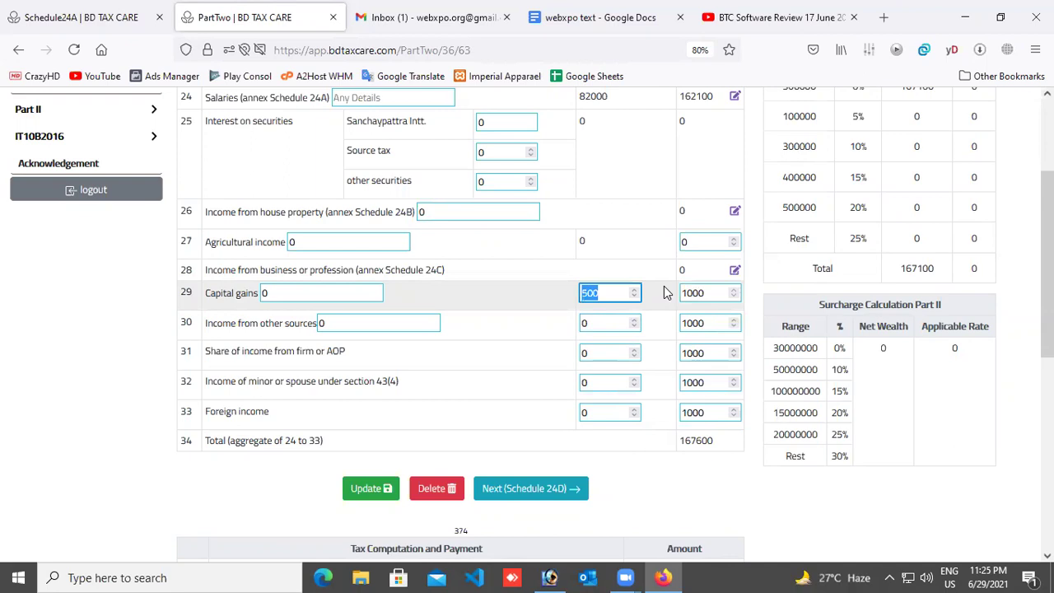
{"action": "type", "text": "0"}
{"action": "key", "text": "Tab"}
{"action": "key", "text": "Left"}
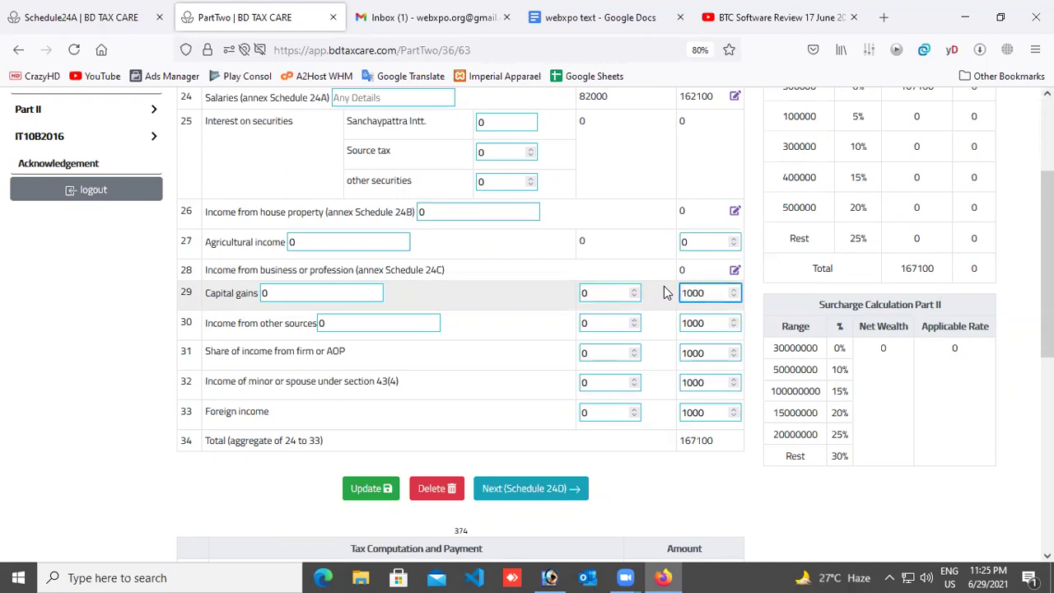
{"action": "key", "text": "shift+Tab"}
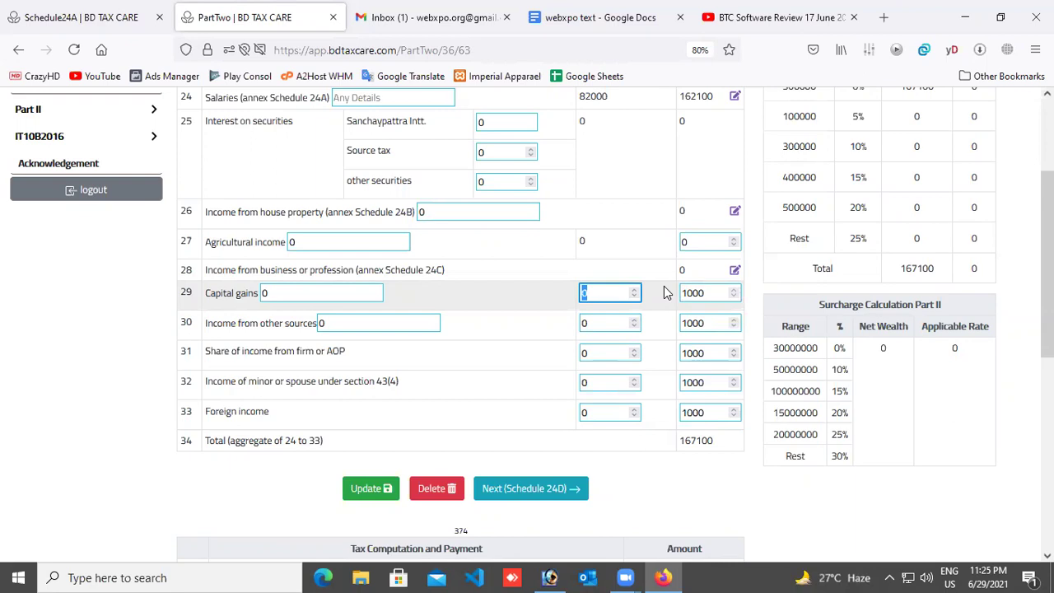
Step: Set the tax-free amounts for capital gains, income from other sources, and share of income from firm to 100 each
{"action": "type", "text": "100"}
{"action": "key", "text": "Tab"}
{"action": "key", "text": "Tab"}
{"action": "key", "text": "Tab"}
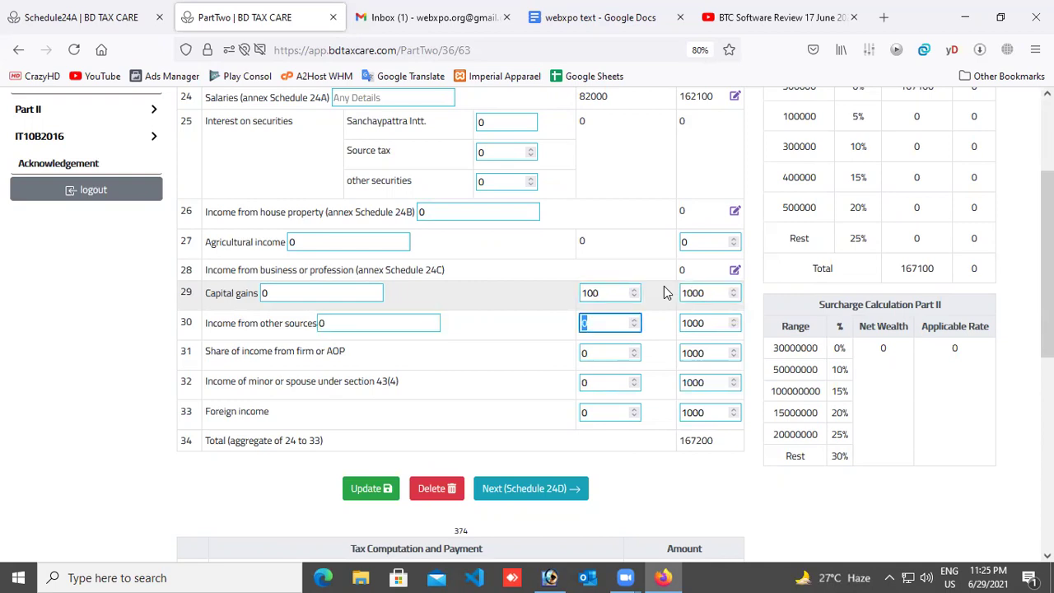
{"action": "type", "text": "100"}
{"action": "key", "text": "Tab"}
{"action": "key", "text": "Tab"}
{"action": "type", "text": "100"}
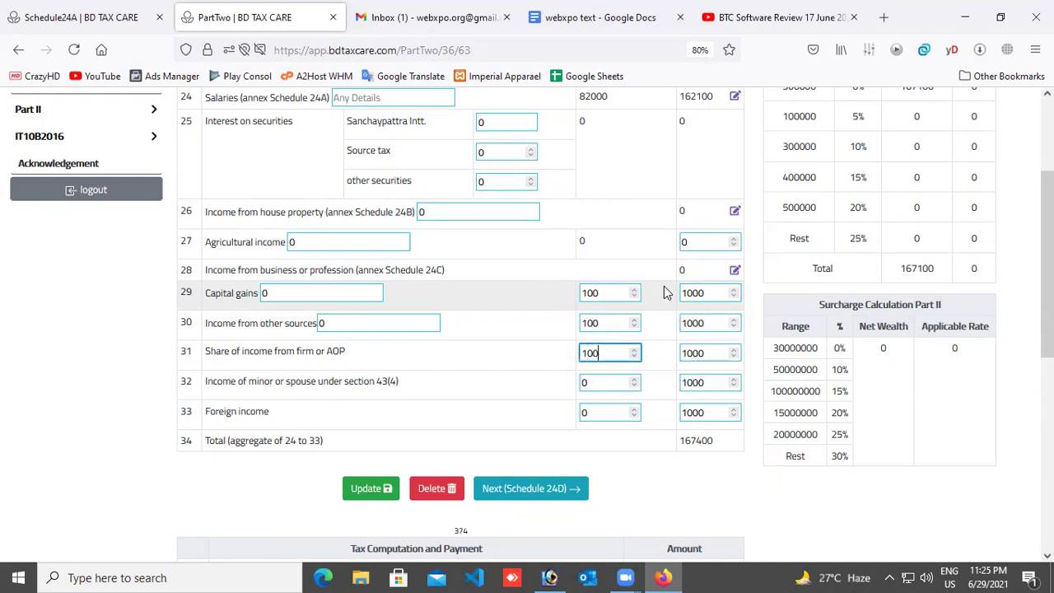
Step: Set the tax-free amounts for minor or spouse income and foreign income to 100 each
{"action": "key", "text": "Tab"}
{"action": "key", "text": "Tab"}
{"action": "type", "text": "100"}
{"action": "key", "text": "Tab"}
{"action": "key", "text": "Tab"}
{"action": "type", "text": "100"}
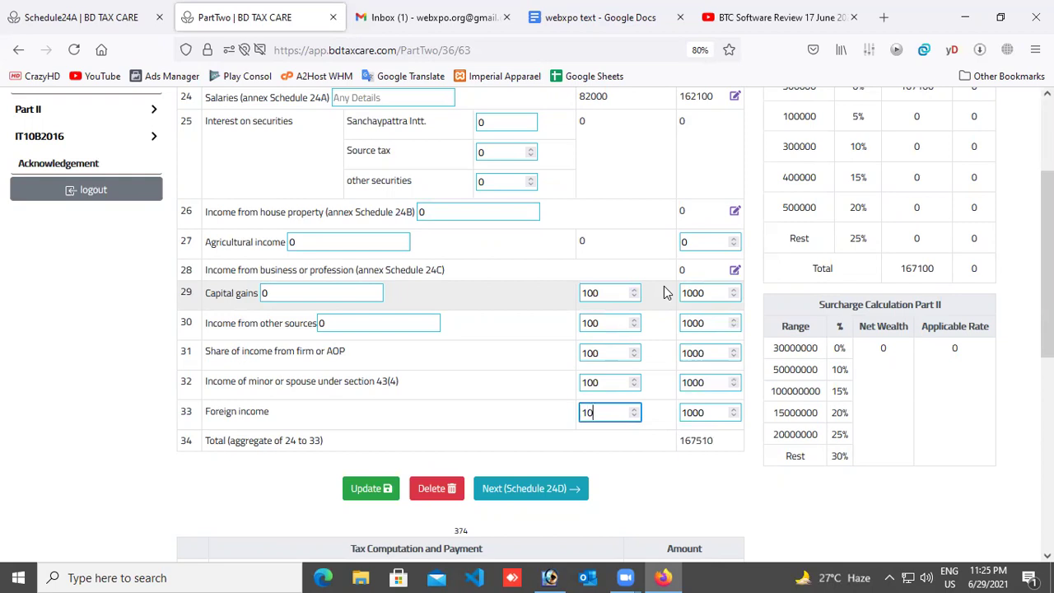
Step: Reset the taxable amounts for income from other sources and share of income from firm to 0
{"action": "key", "text": "shift+Tab"}
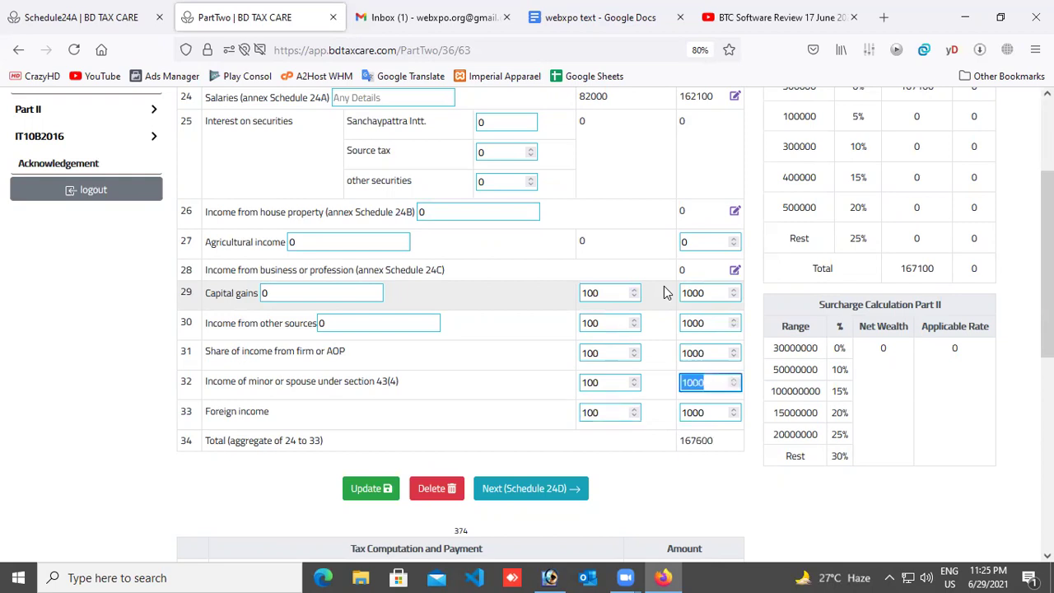
{"action": "key", "text": "shift+Tab"}
{"action": "key", "text": "shift+Tab"}
{"action": "key", "text": "shift+Tab"}
{"action": "key", "text": "shift+Tab"}
{"action": "key", "text": "shift+Tab"}
{"action": "key", "text": "shift+Tab"}
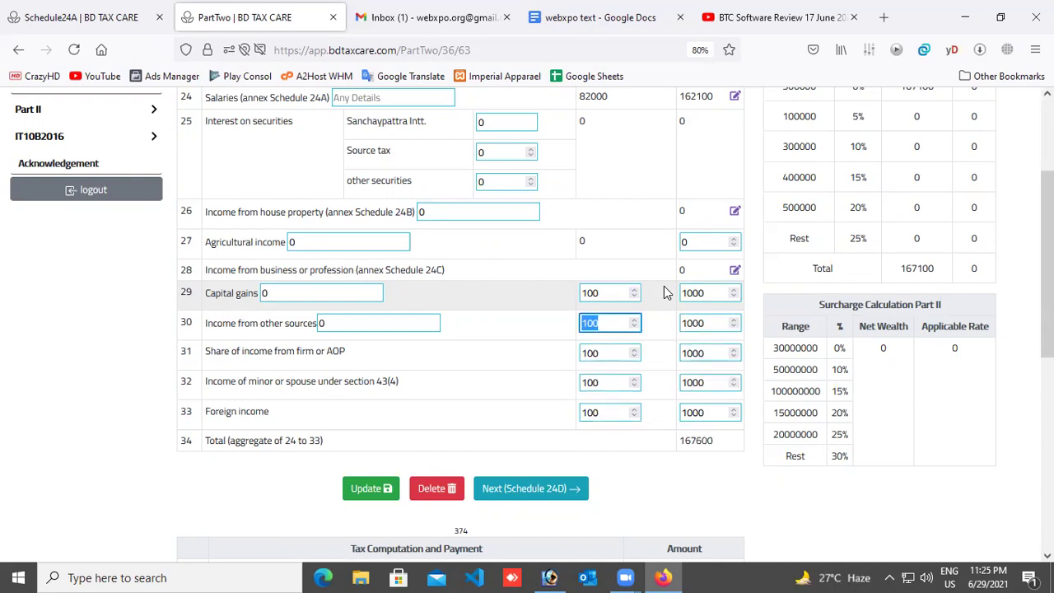
{"action": "key", "text": "shift+Tab"}
{"action": "key", "text": "Tab"}
{"action": "key", "text": "Tab"}
{"action": "key", "text": "Tab"}
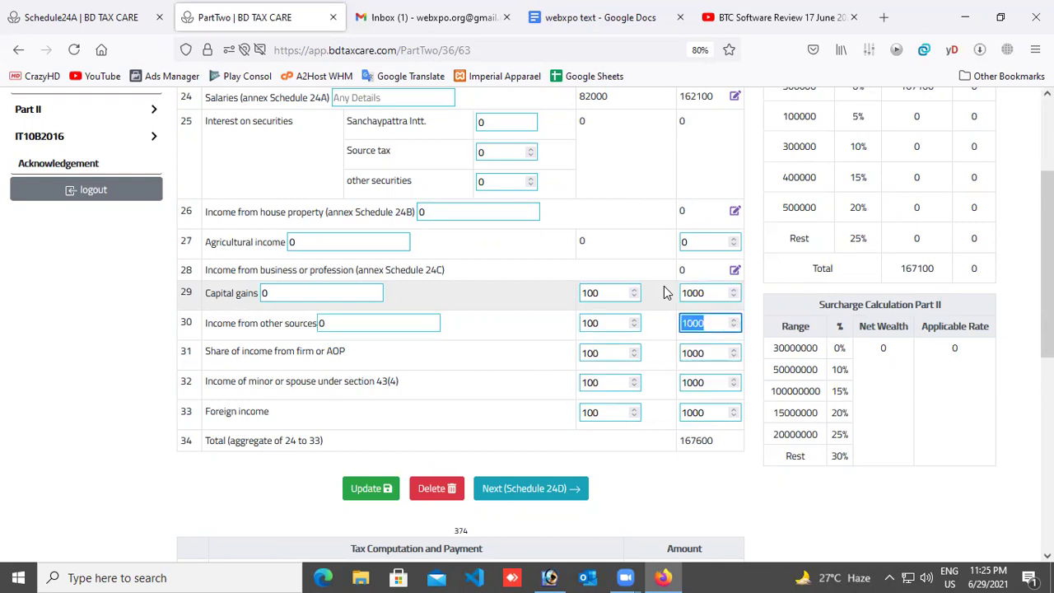
{"action": "type", "text": "0"}
{"action": "key", "text": "Tab"}
{"action": "key", "text": "Tab"}
{"action": "type", "text": "0"}
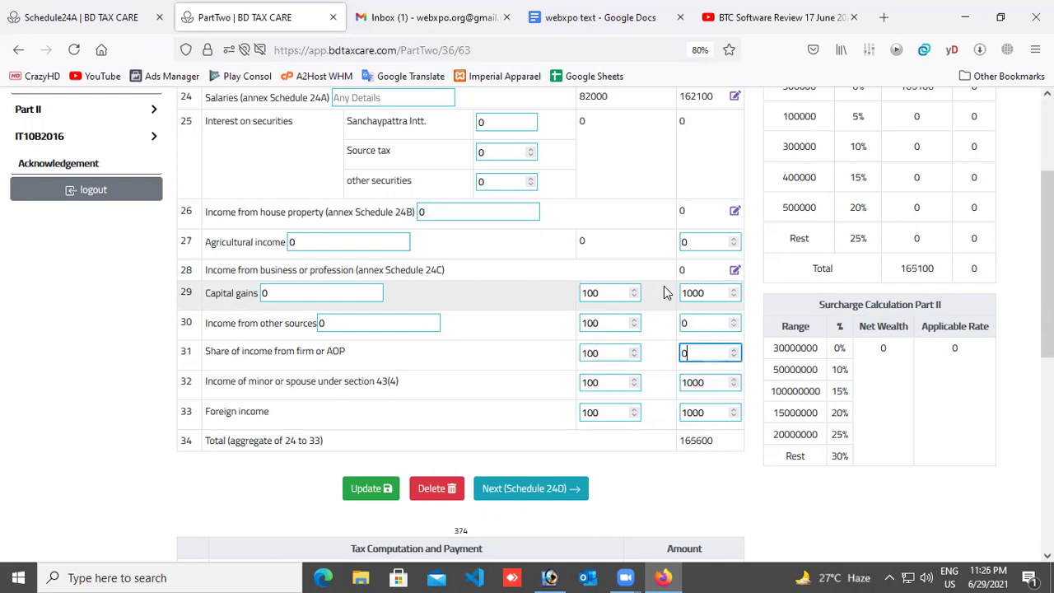
Step: Reset the taxable amounts for minor or spouse income and foreign income to 0
{"action": "key", "text": "Tab"}
{"action": "key", "text": "Tab"}
{"action": "type", "text": "0"}
{"action": "key", "text": "Tab"}
{"action": "key", "text": "Tab"}
{"action": "type", "text": "0"}
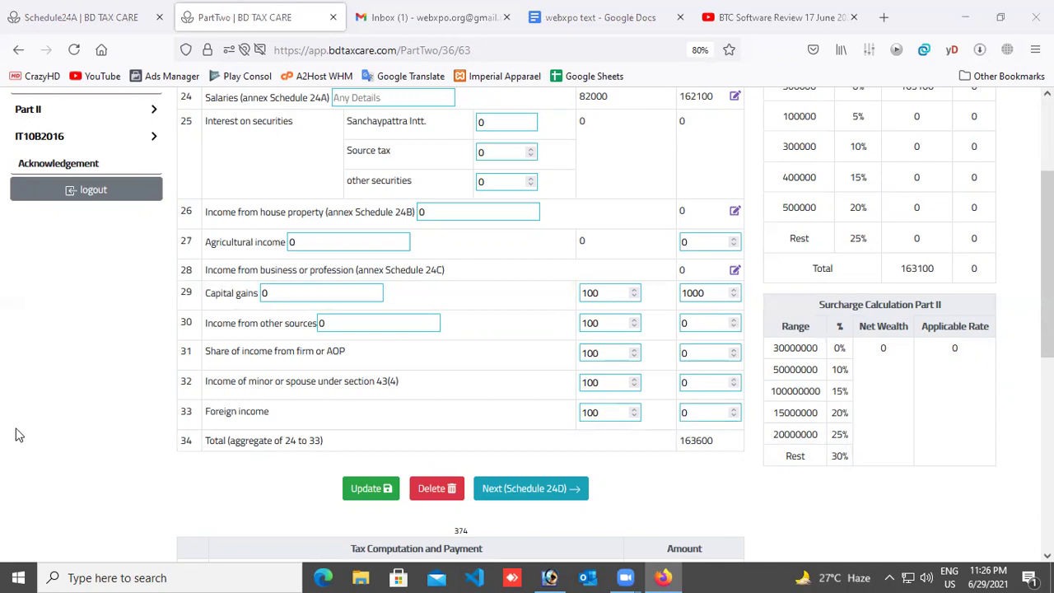
Step: Review the Part II income rows, gross tax calculation, and Tax Computation and Payment section
{"action": "scroll", "coordinate": [961, 363], "scroll_direction": "up", "scroll_amount": 2}
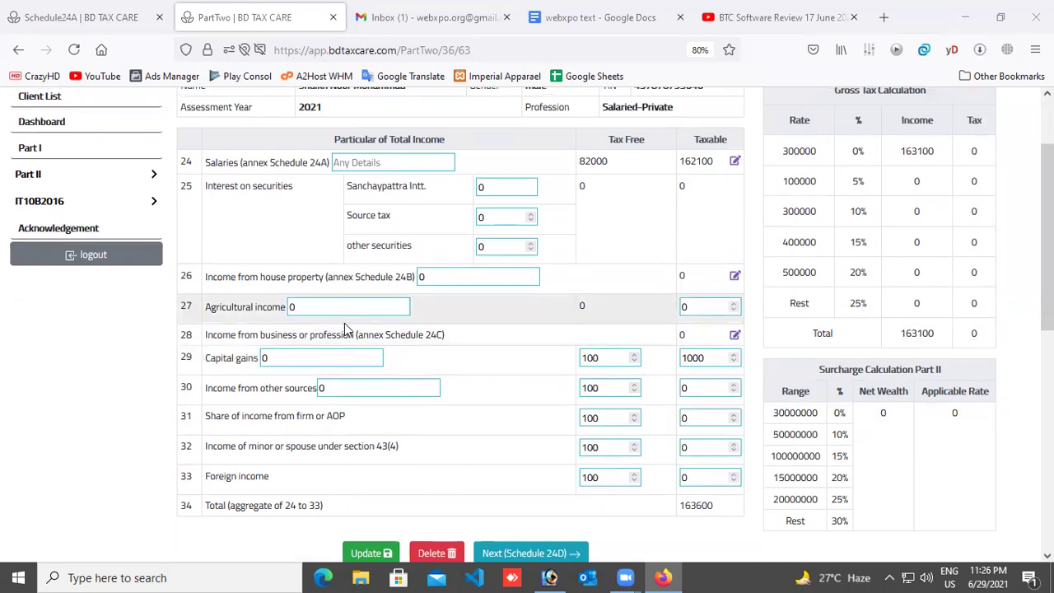
{"action": "scroll", "coordinate": [342, 329], "scroll_direction": "up", "scroll_amount": 3}
{"action": "scroll", "coordinate": [347, 324], "scroll_direction": "down", "scroll_amount": 15}
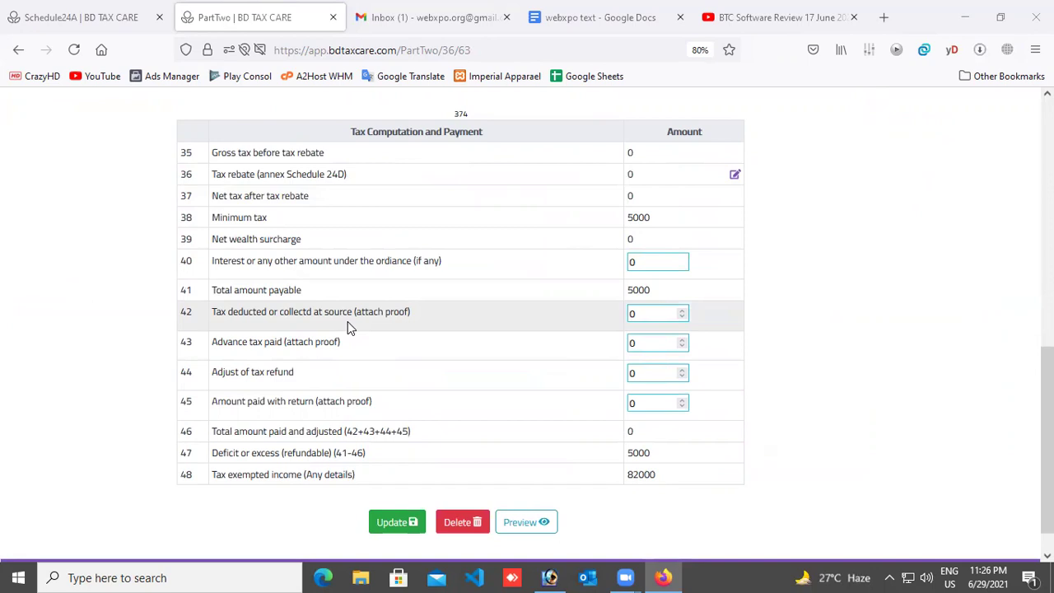
{"action": "scroll", "coordinate": [348, 321], "scroll_direction": "down", "scroll_amount": 1}
{"action": "scroll", "coordinate": [348, 321], "scroll_direction": "up", "scroll_amount": 5}
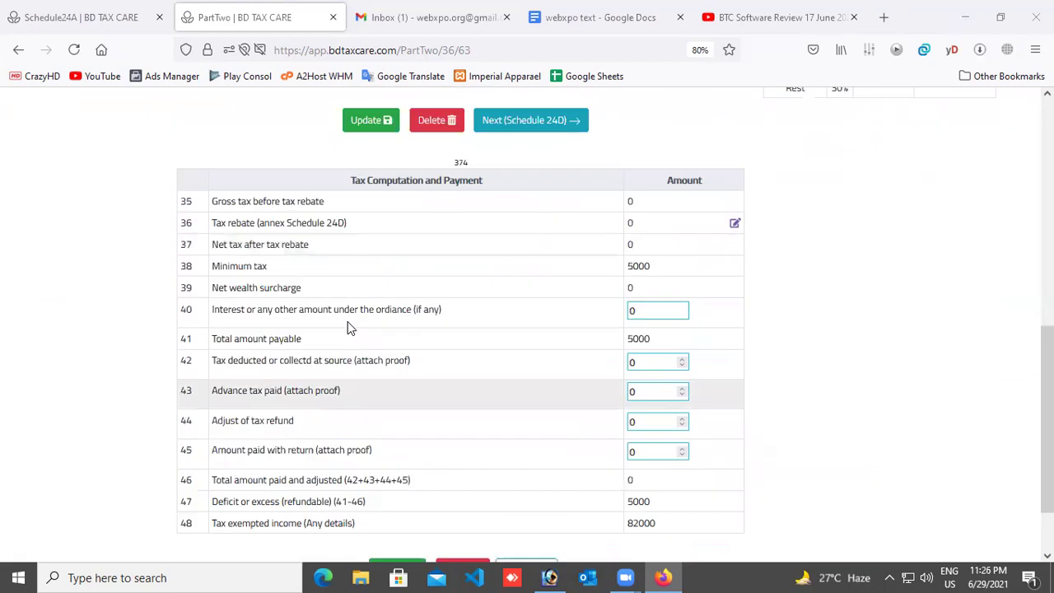
{"action": "scroll", "coordinate": [349, 323], "scroll_direction": "up", "scroll_amount": 3}
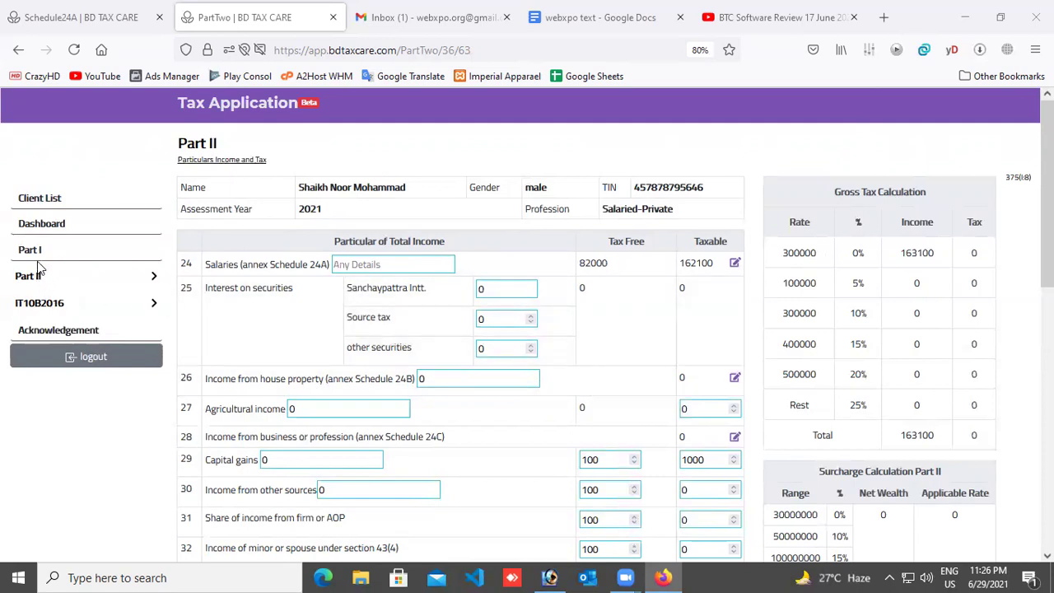
Step: Open the 2020-2021 Part II form of the Sonali Bank LTD client from the client list
{"action": "left_click", "coordinate": [37, 198]}
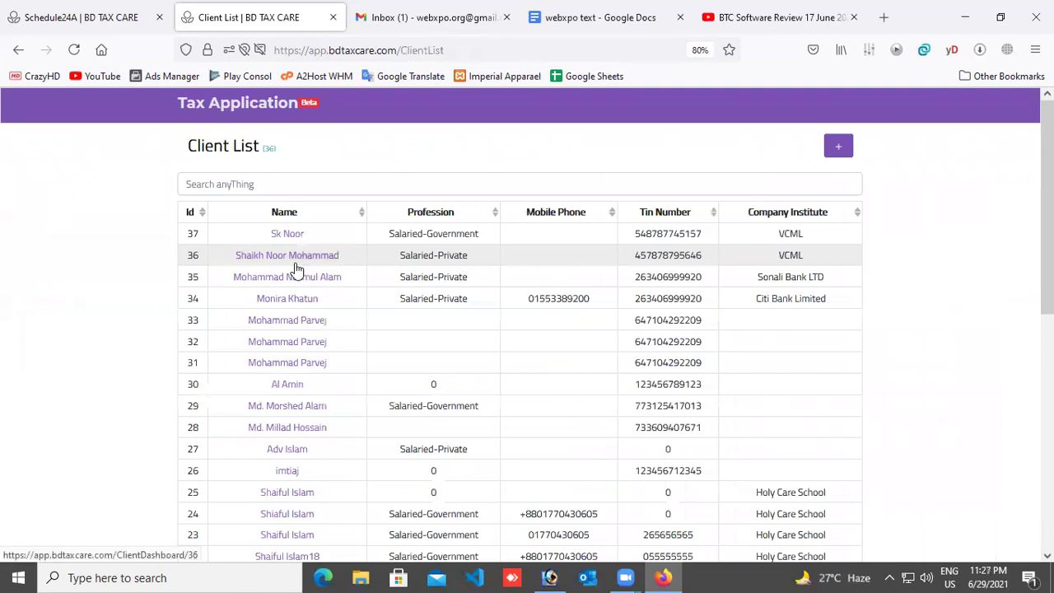
{"action": "left_click", "coordinate": [290, 281]}
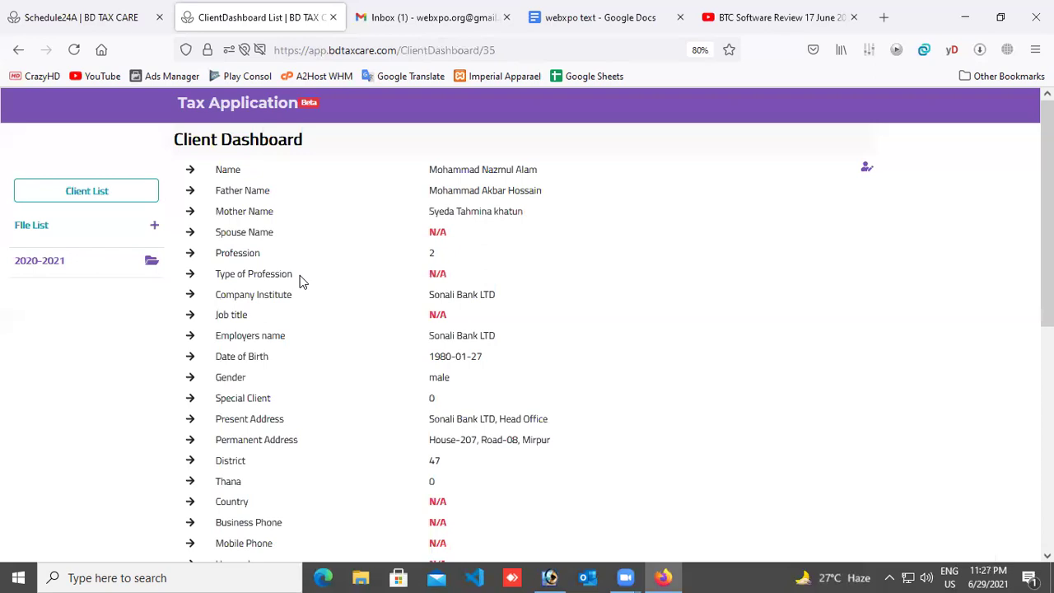
{"action": "left_click", "coordinate": [59, 269]}
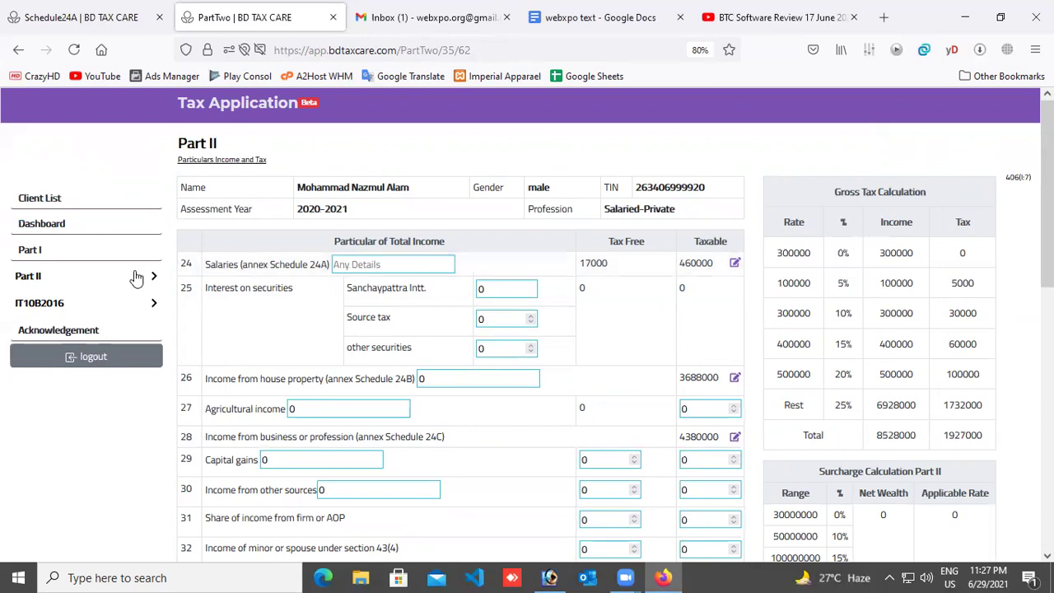
Step: Change the Sonali Bank LTD client's profession to Salaries-Government in the client profile and save the update
{"action": "left_click", "coordinate": [39, 200]}
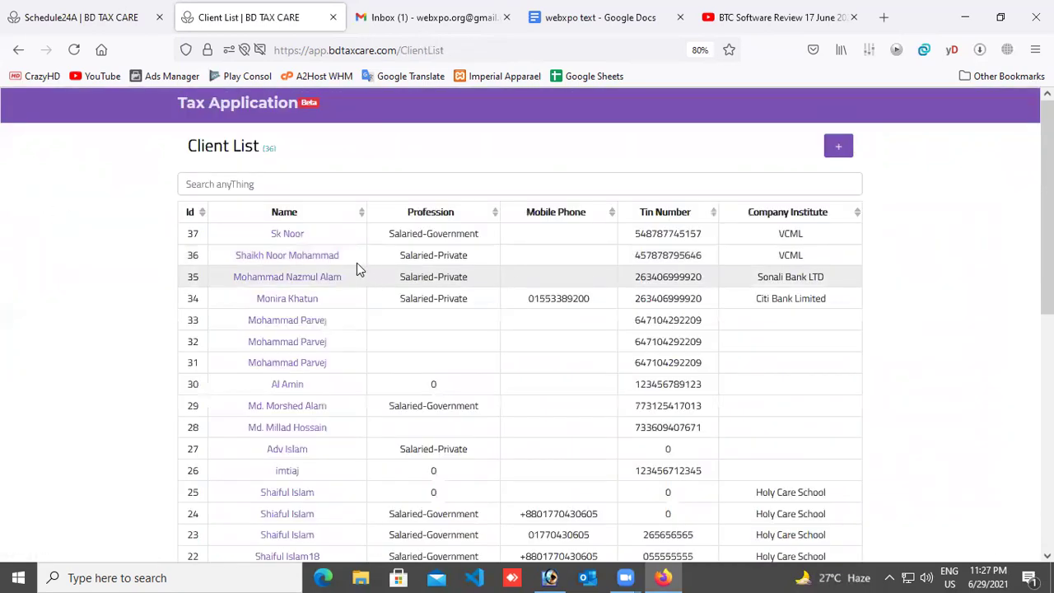
{"action": "left_click", "coordinate": [318, 278]}
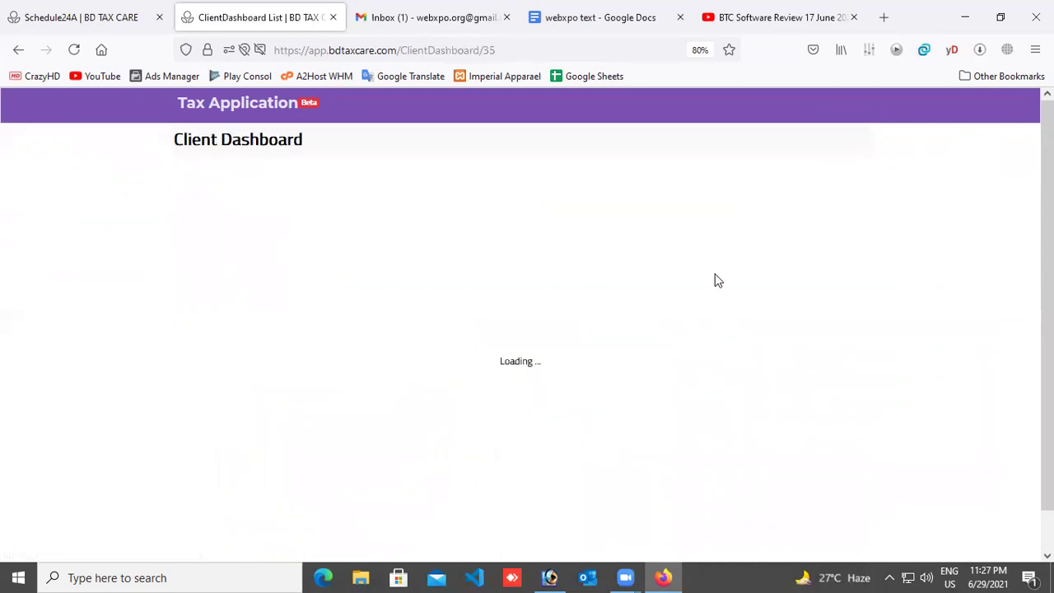
{"action": "left_click", "coordinate": [868, 169]}
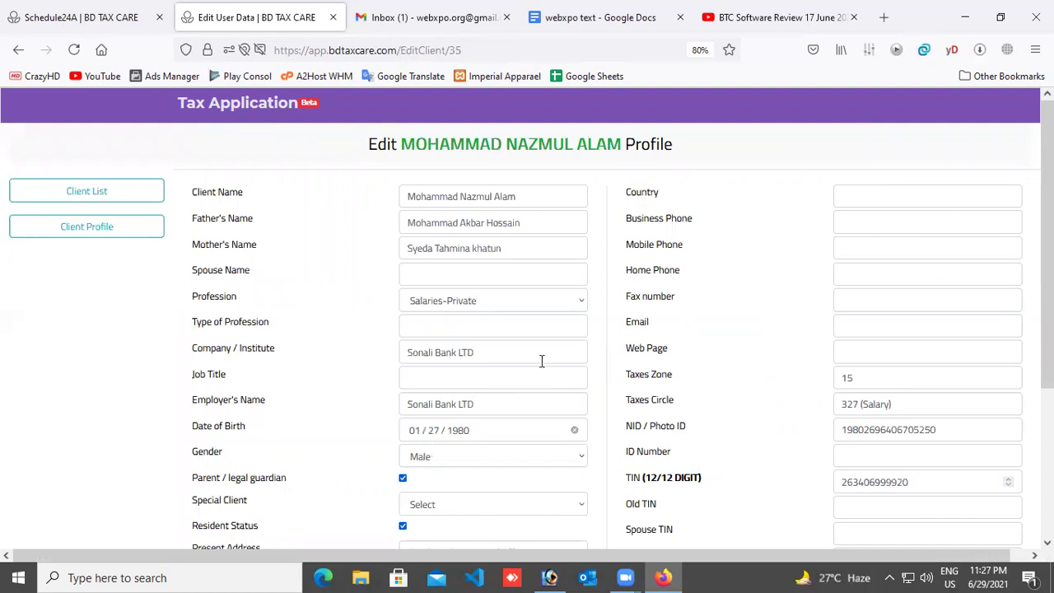
{"action": "left_click", "coordinate": [540, 302]}
{"action": "left_click", "coordinate": [524, 344]}
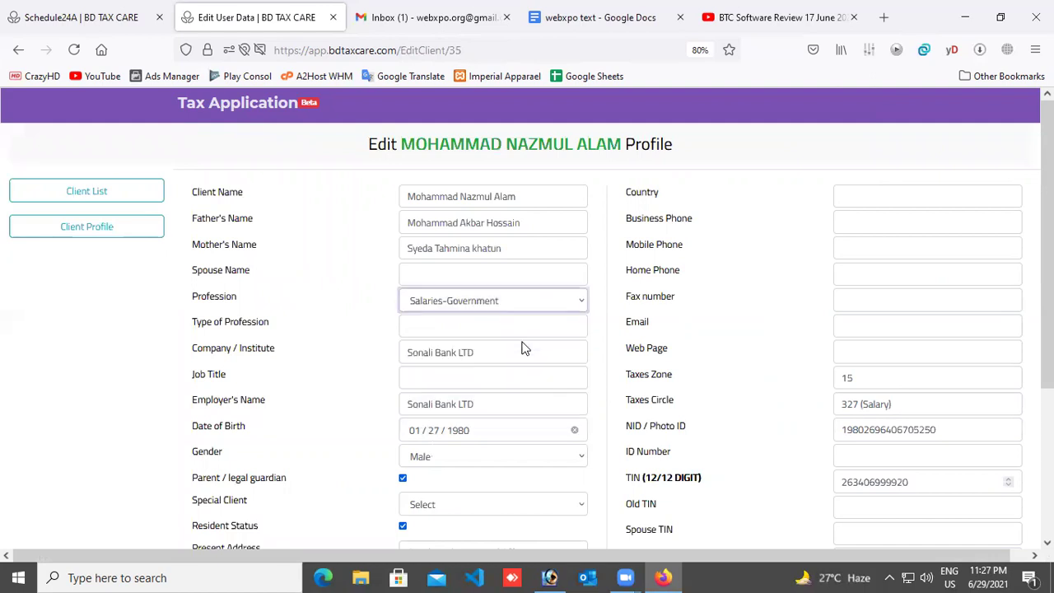
{"action": "scroll", "coordinate": [642, 389], "scroll_direction": "down", "scroll_amount": 4}
{"action": "left_click", "coordinate": [633, 487]}
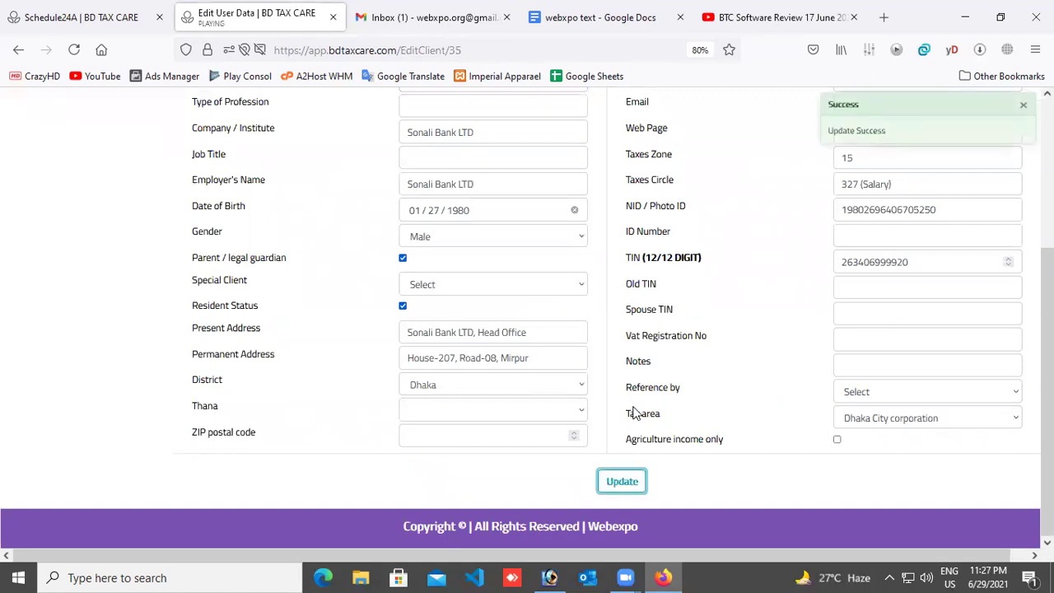
Step: Reopen the client's 2020-2021 Part II form and open its salary annex, Schedule 24A
{"action": "scroll", "coordinate": [640, 407], "scroll_direction": "up", "scroll_amount": 5}
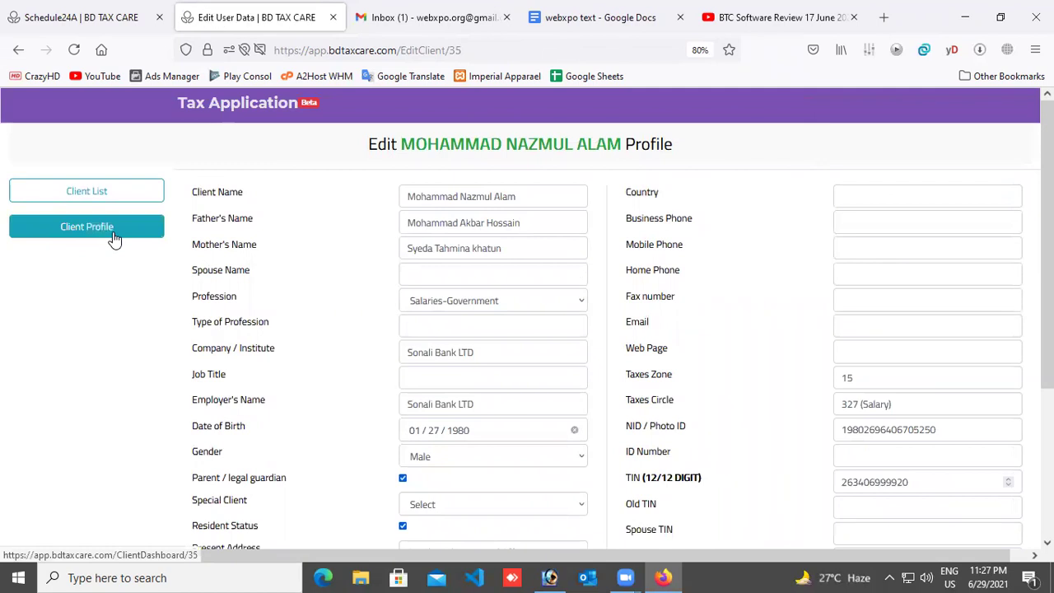
{"action": "left_click", "coordinate": [113, 234]}
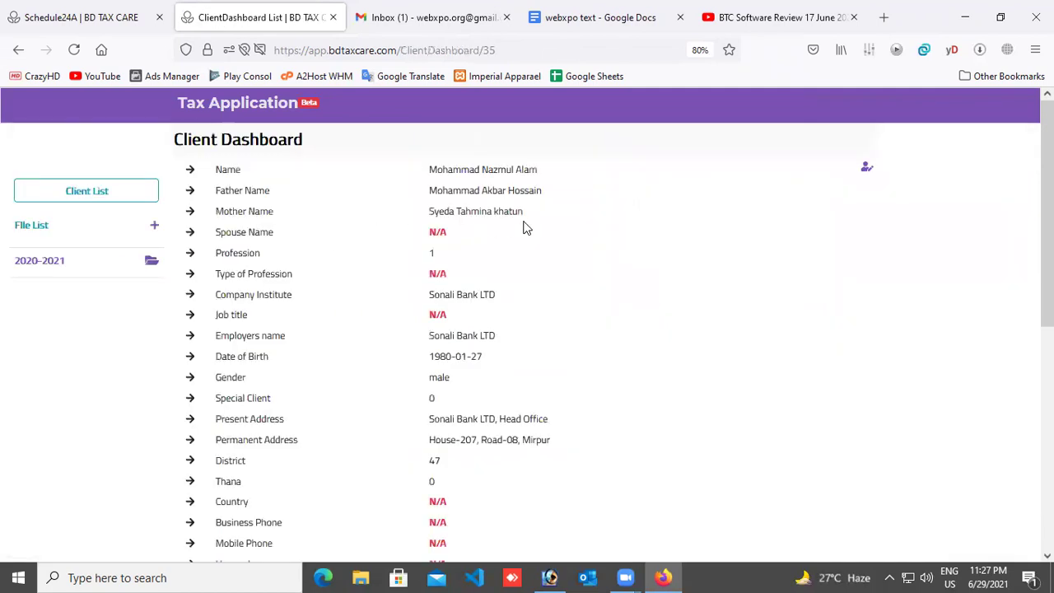
{"action": "left_click", "coordinate": [18, 262]}
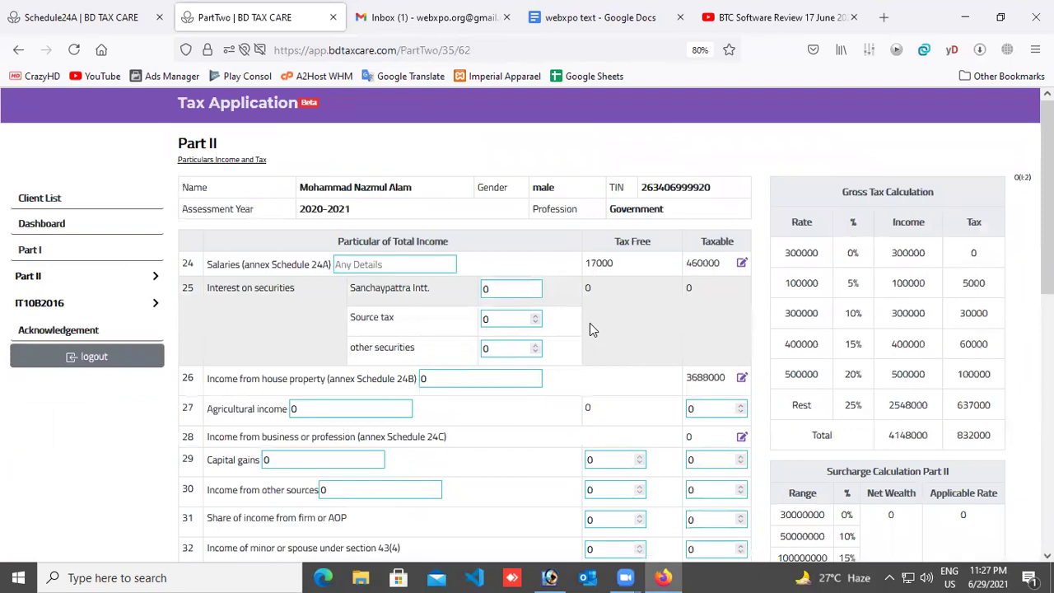
{"action": "left_click", "coordinate": [741, 263]}
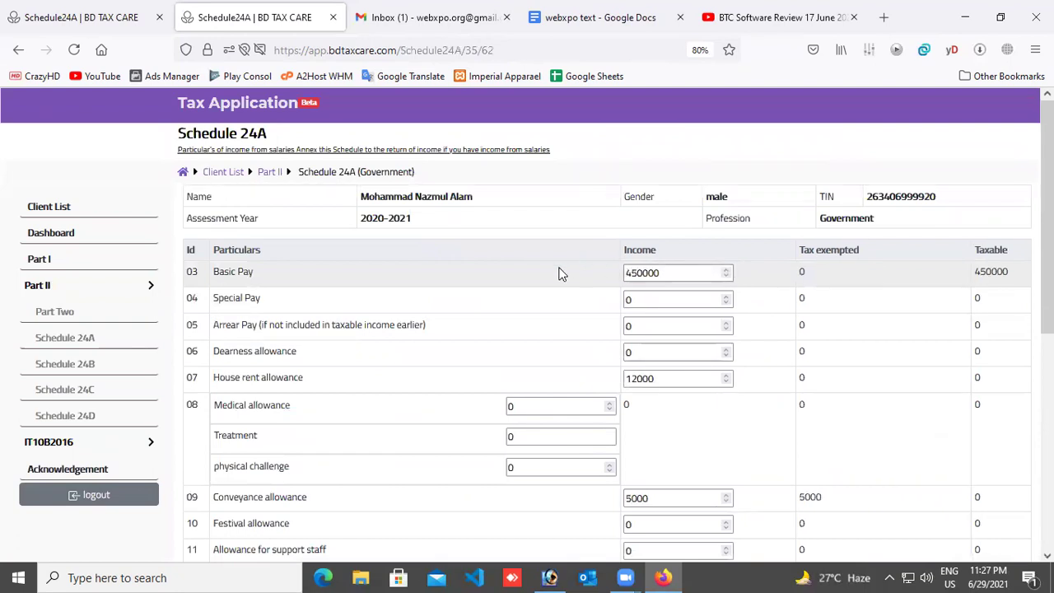
Step: Set the medical allowance in the government Schedule 24A to 5000
{"action": "scroll", "coordinate": [561, 272], "scroll_direction": "down", "scroll_amount": 1}
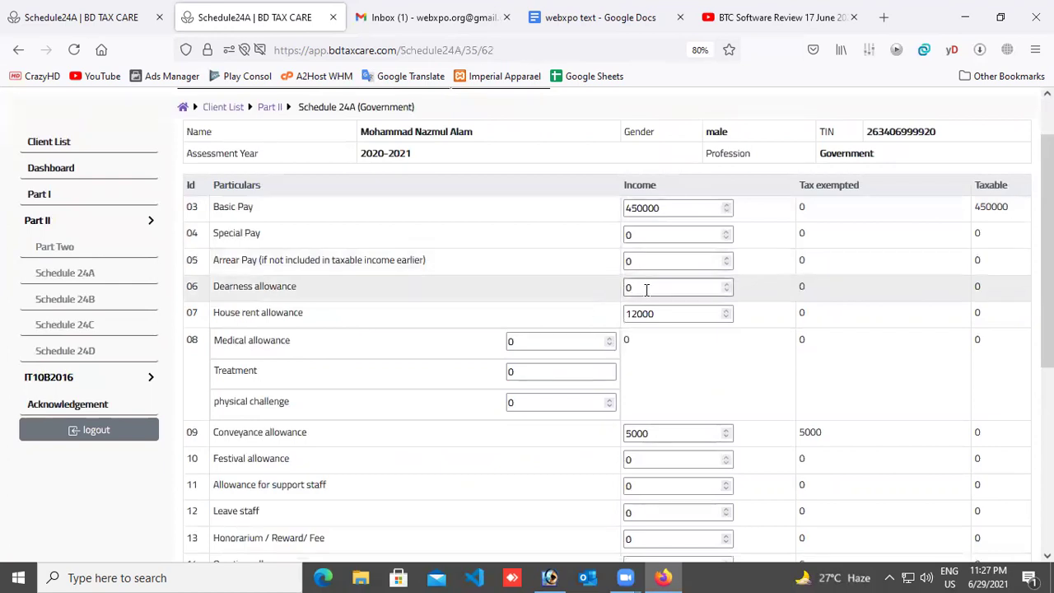
{"action": "left_click_drag", "start_coordinate": [647, 287], "coordinate": [615, 292]}
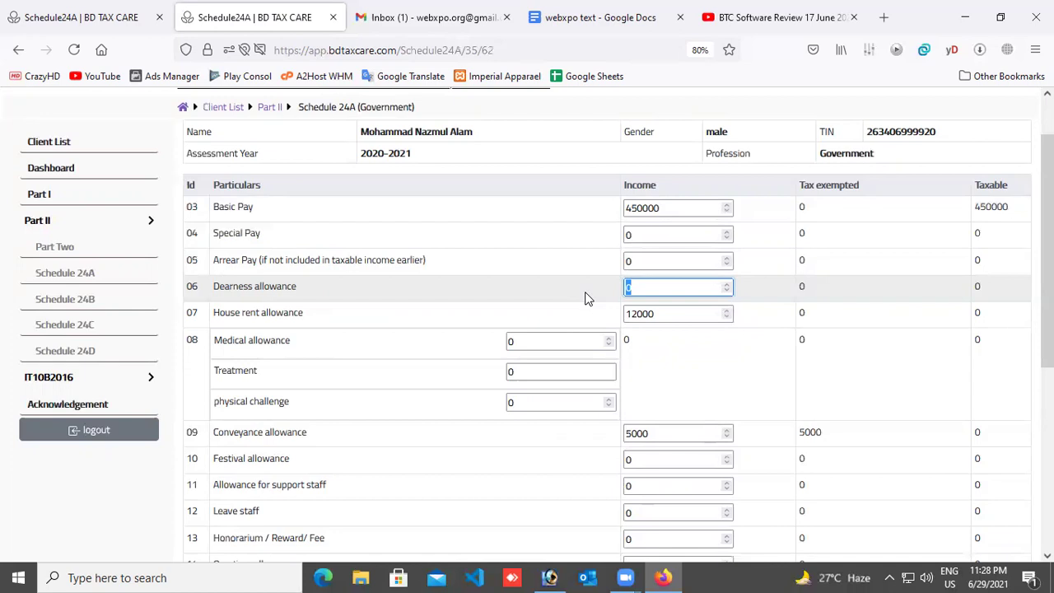
{"action": "left_click", "coordinate": [562, 344]}
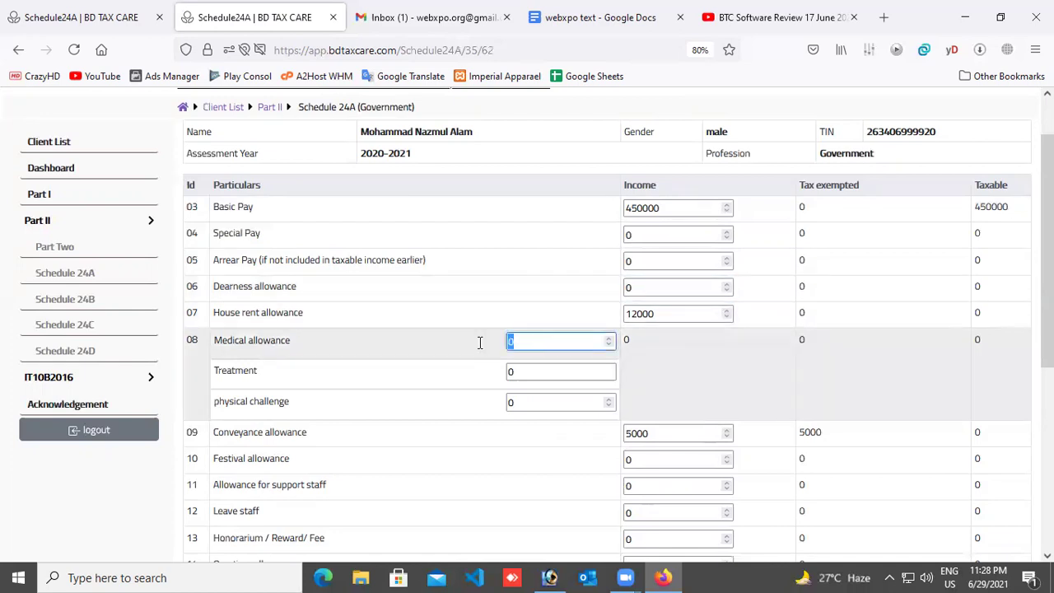
{"action": "type", "text": "5000"}
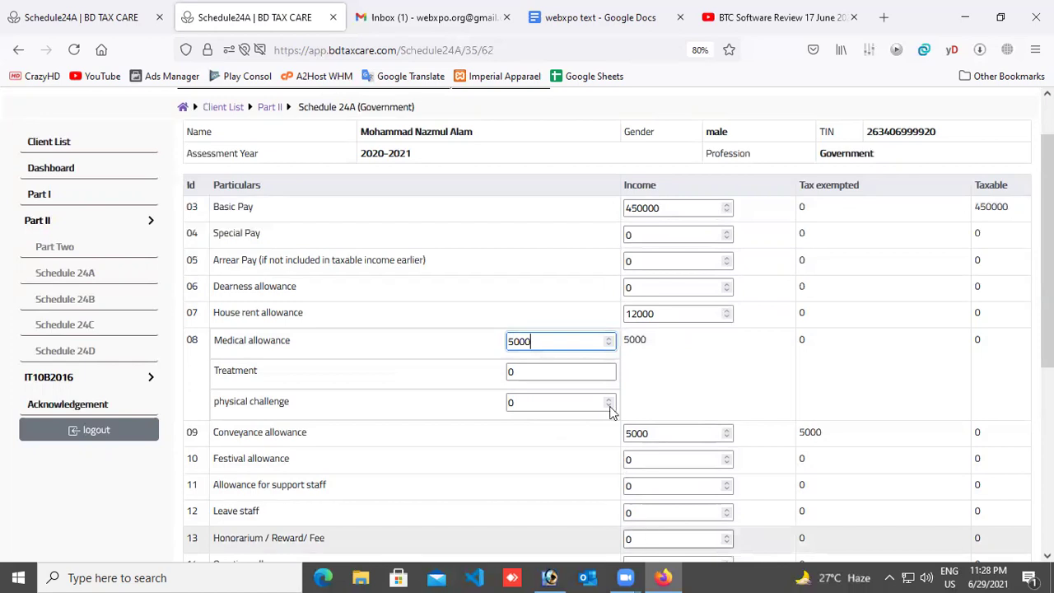
{"action": "key", "text": "Tab"}
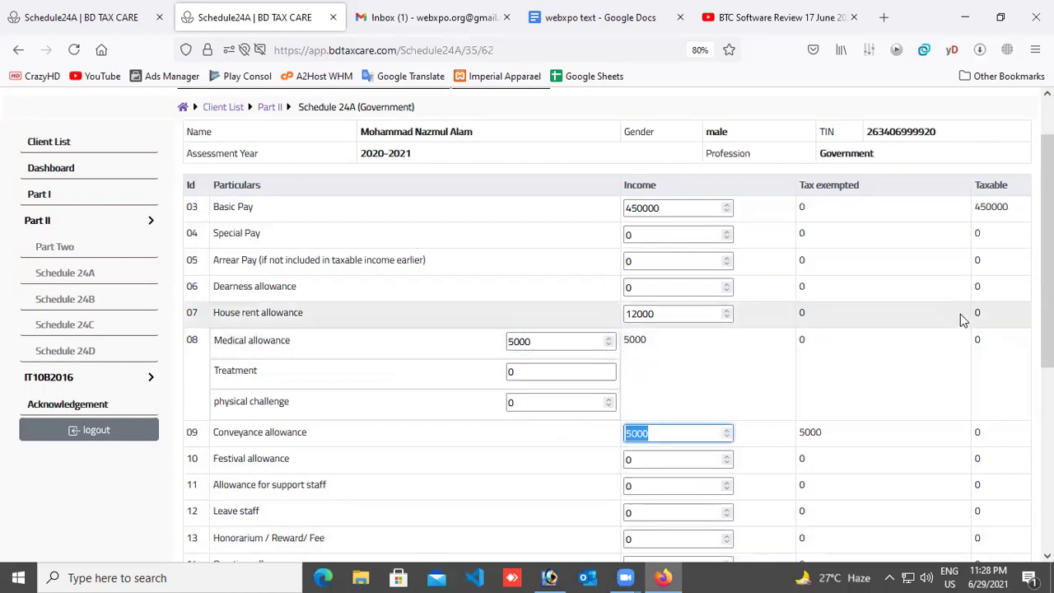
Step: Examine the tax-exempted and taxable amounts of the dearness, house rent and medical allowances in Schedule 24A
{"action": "left_click", "coordinate": [964, 320]}
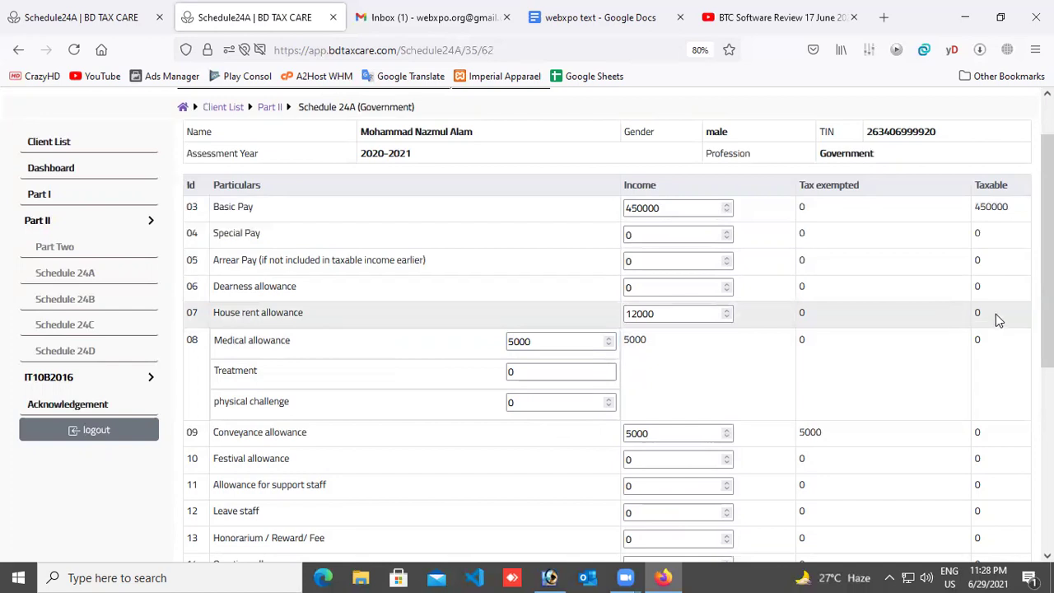
{"action": "double_click", "coordinate": [977, 313]}
{"action": "left_click", "coordinate": [802, 314]}
{"action": "left_click_drag", "start_coordinate": [794, 293], "coordinate": [992, 294]}
{"action": "scroll", "coordinate": [873, 321], "scroll_direction": "down", "scroll_amount": 5}
{"action": "scroll", "coordinate": [741, 379], "scroll_direction": "up", "scroll_amount": 3}
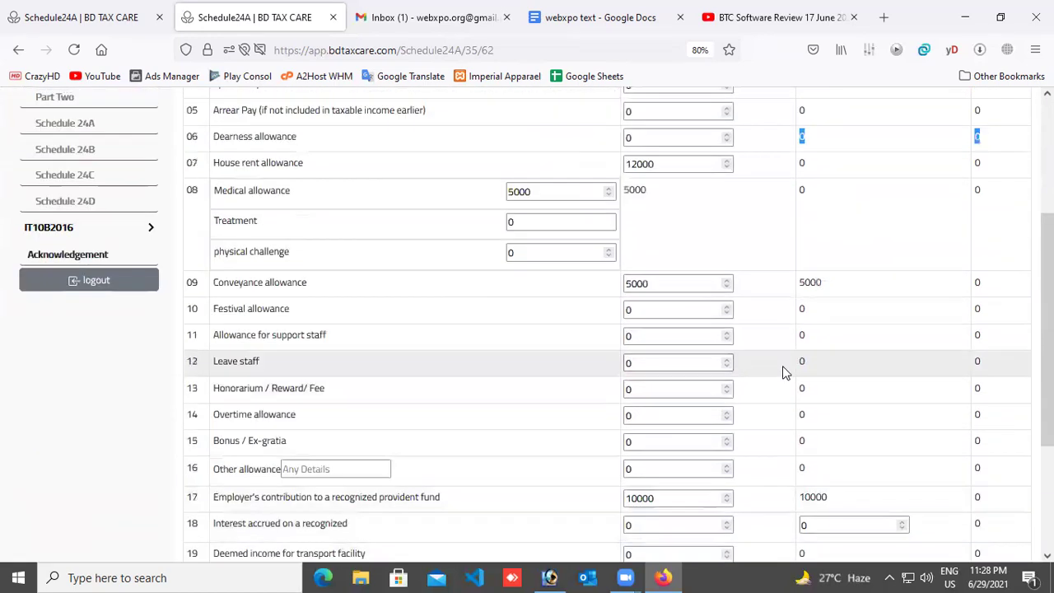
{"action": "scroll", "coordinate": [784, 372], "scroll_direction": "up", "scroll_amount": 3}
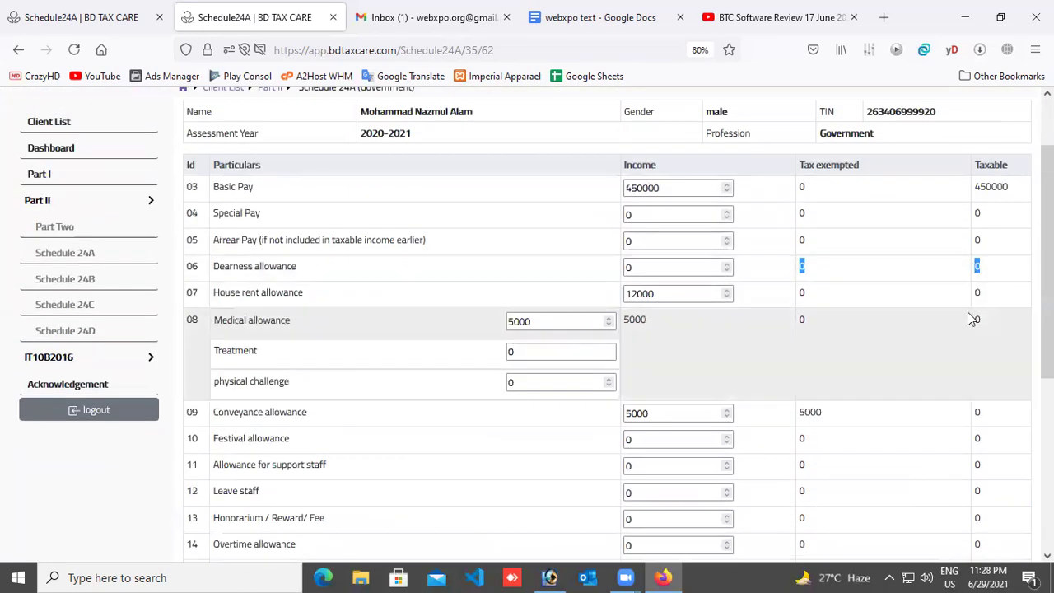
{"action": "scroll", "coordinate": [964, 297], "scroll_direction": "up", "scroll_amount": 2}
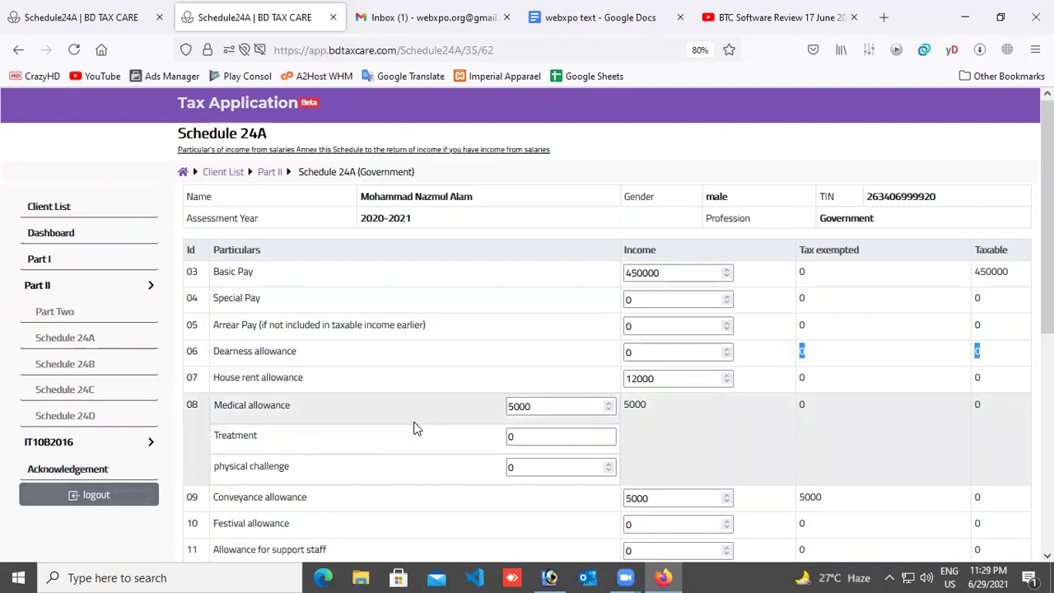
Step: Save the Schedule 24A update and return to its first income rows
{"action": "scroll", "coordinate": [431, 466], "scroll_direction": "down", "scroll_amount": 5}
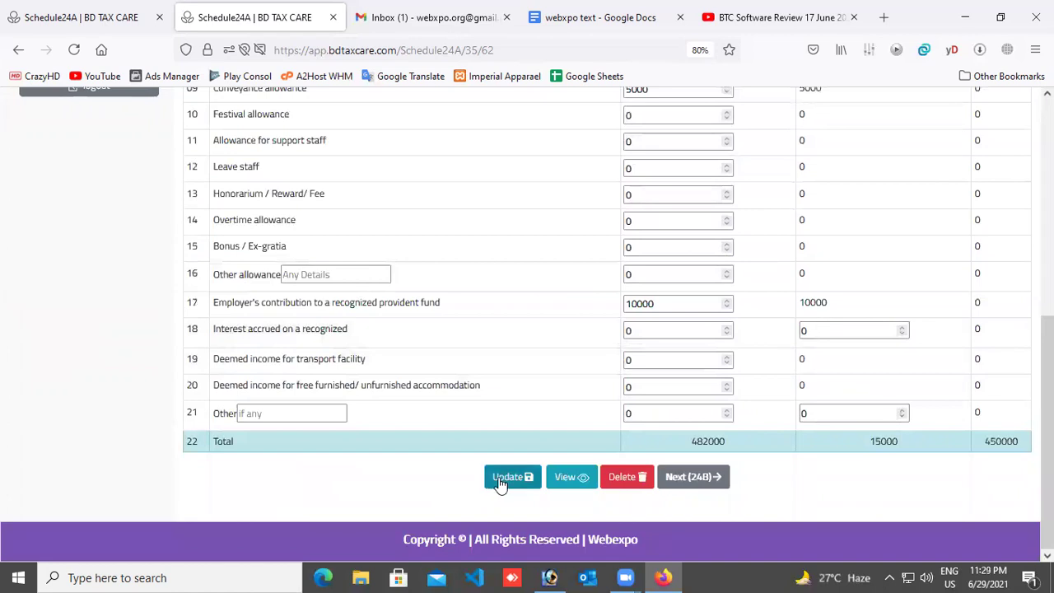
{"action": "scroll", "coordinate": [499, 461], "scroll_direction": "up", "scroll_amount": 5}
{"action": "scroll", "coordinate": [500, 443], "scroll_direction": "up", "scroll_amount": 2}
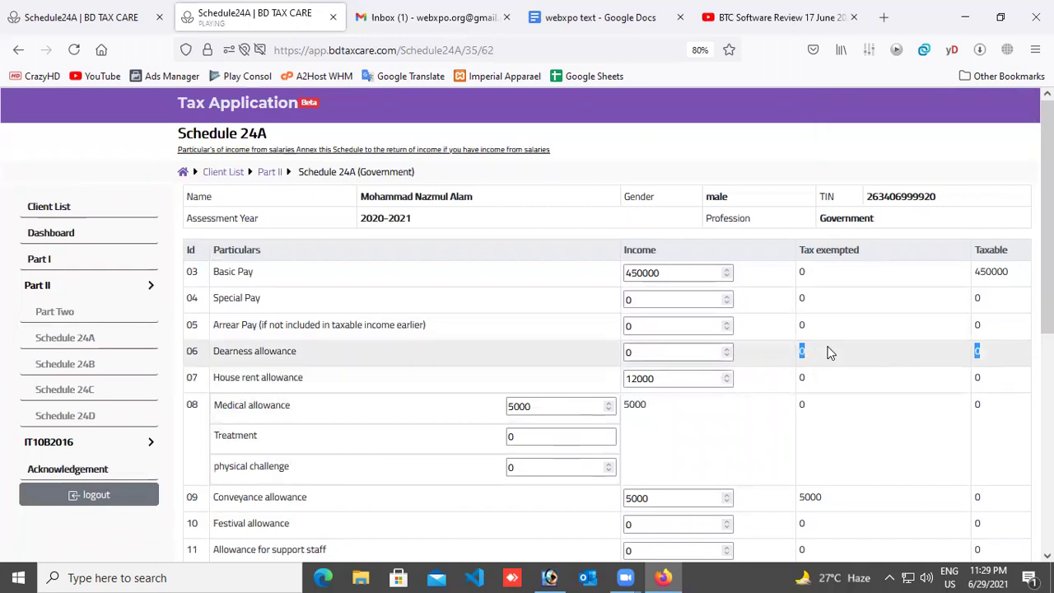
Step: Review the client's Part I basic information, including the item 10 heading, and return to Schedule 24A
{"action": "left_click", "coordinate": [33, 259]}
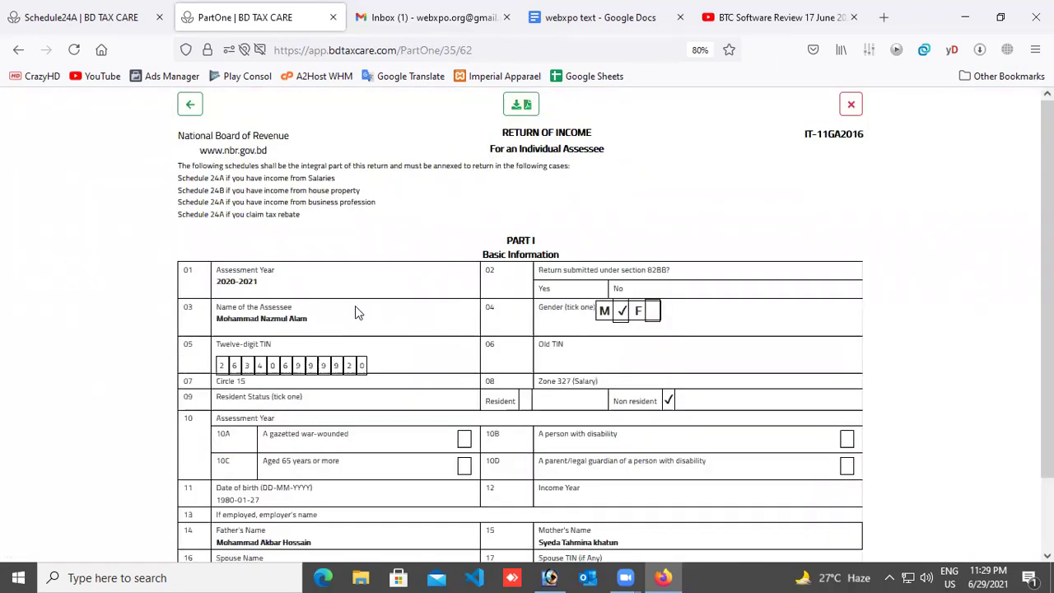
{"action": "scroll", "coordinate": [355, 311], "scroll_direction": "down", "scroll_amount": 2}
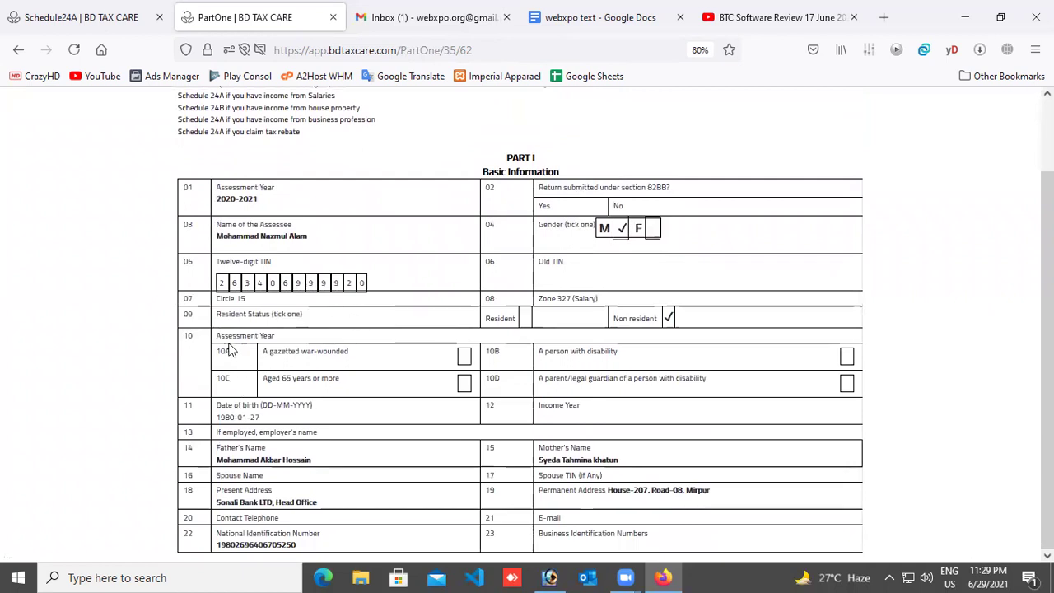
{"action": "left_click_drag", "start_coordinate": [256, 336], "coordinate": [162, 342]}
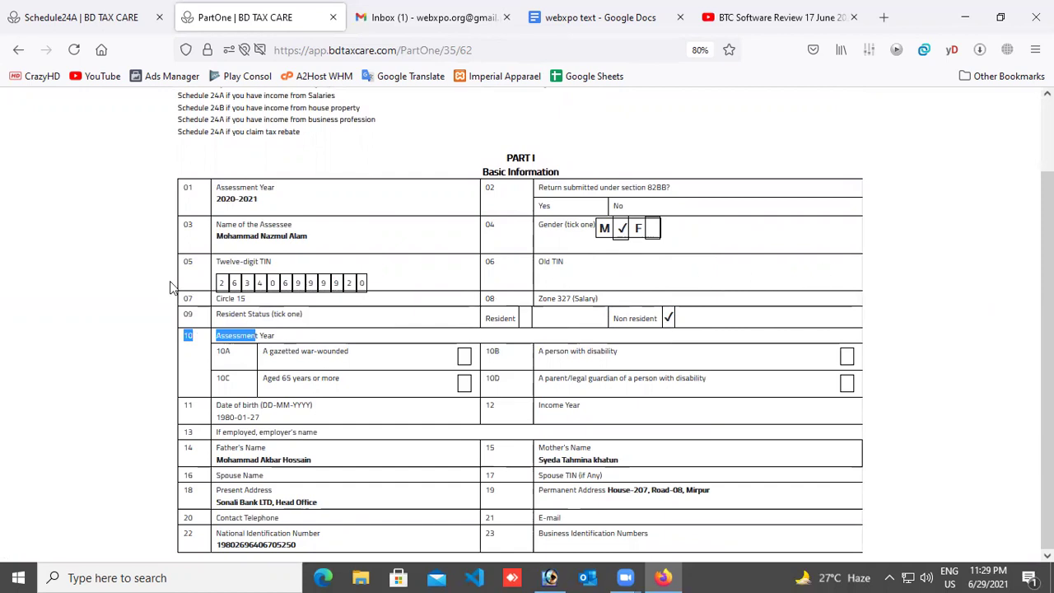
{"action": "scroll", "coordinate": [94, 290], "scroll_direction": "up", "scroll_amount": 2}
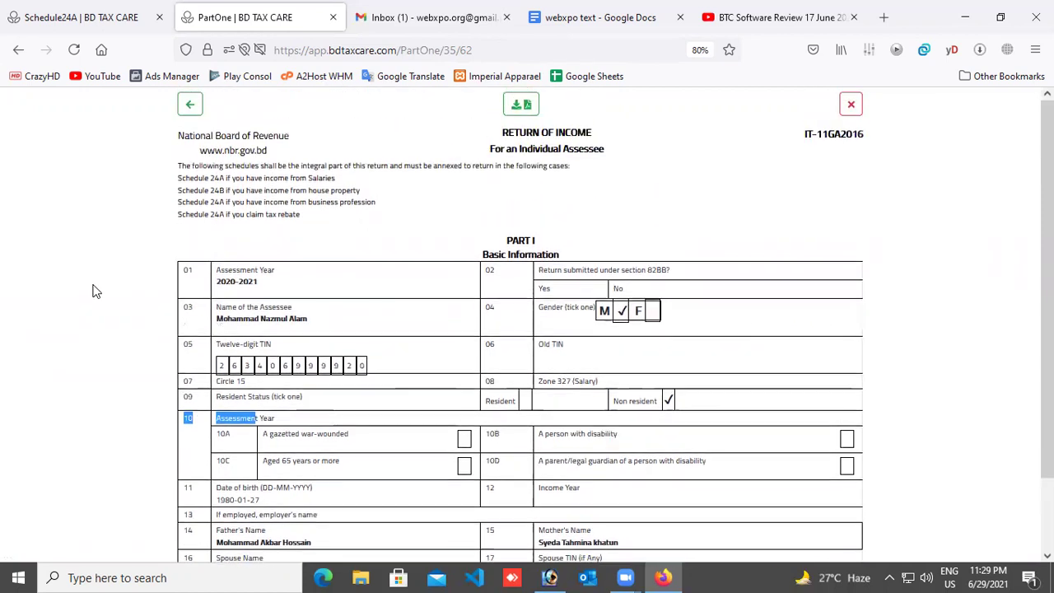
{"action": "left_click", "coordinate": [188, 105]}
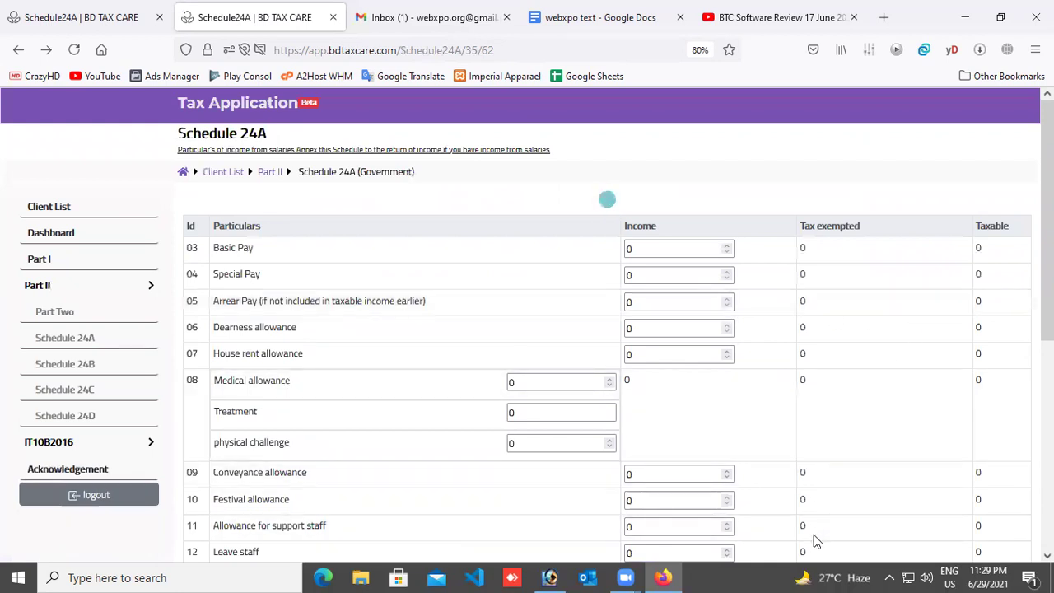
Step: Examine the Schedule 24A income, tax-exempted and taxable columns from basic pay down to the total row
{"action": "scroll", "coordinate": [713, 459], "scroll_direction": "down", "scroll_amount": 2}
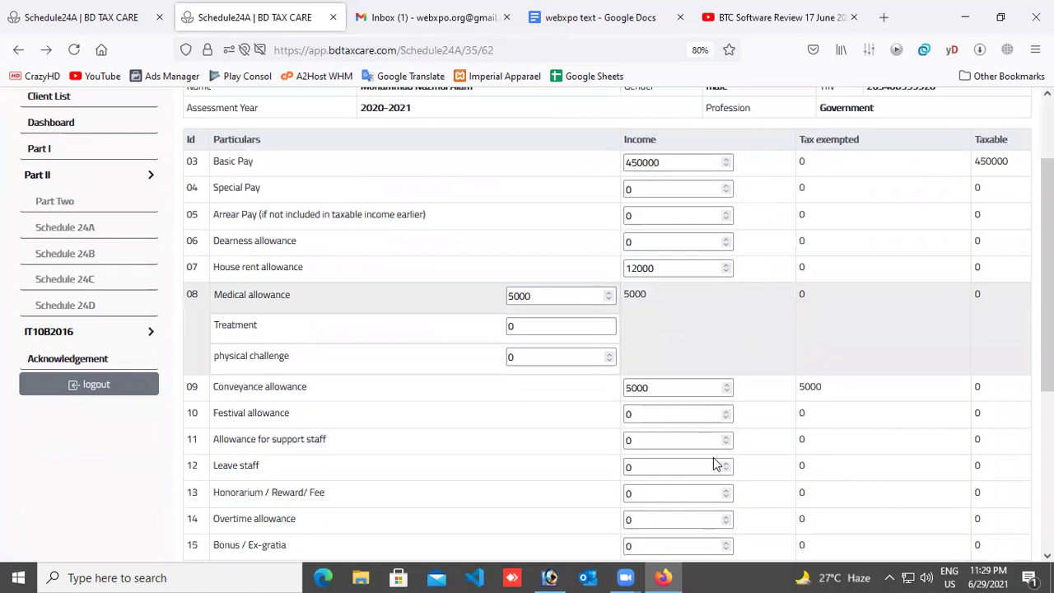
{"action": "scroll", "coordinate": [715, 463], "scroll_direction": "down", "scroll_amount": 3}
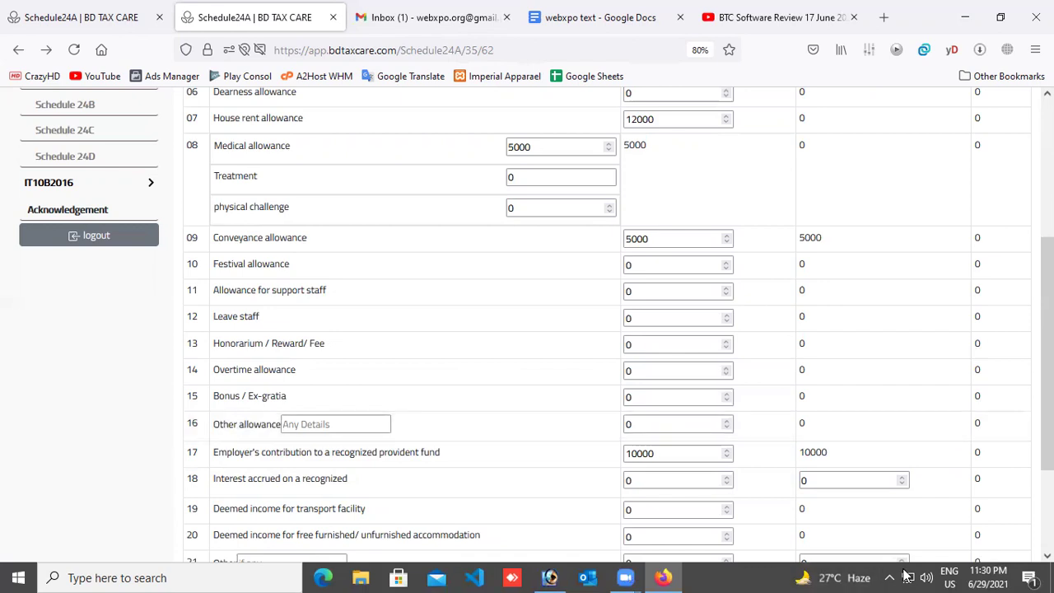
{"action": "left_click", "coordinate": [980, 576]}
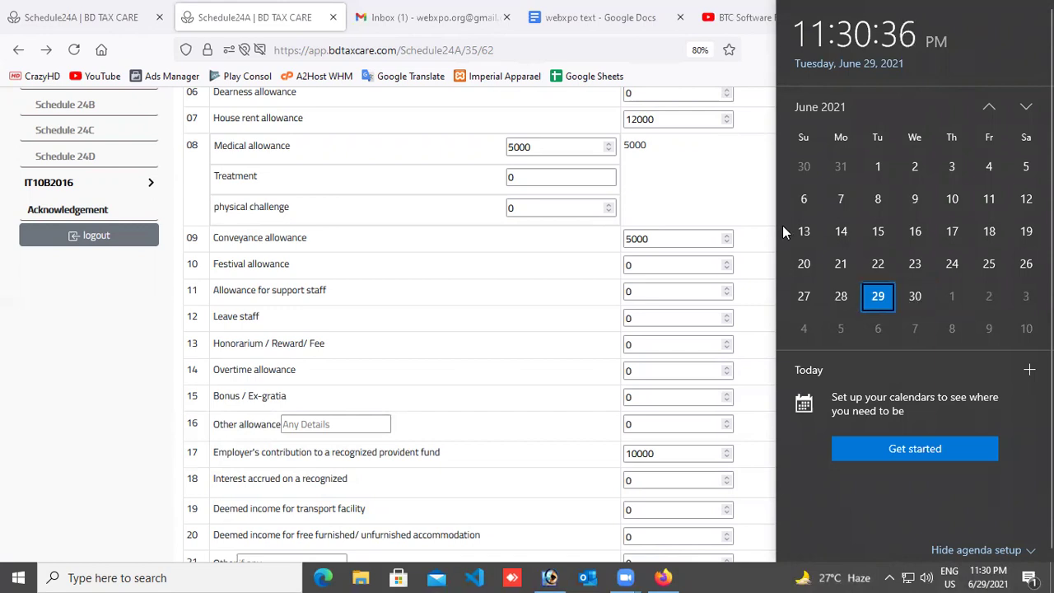
{"action": "left_click", "coordinate": [25, 385]}
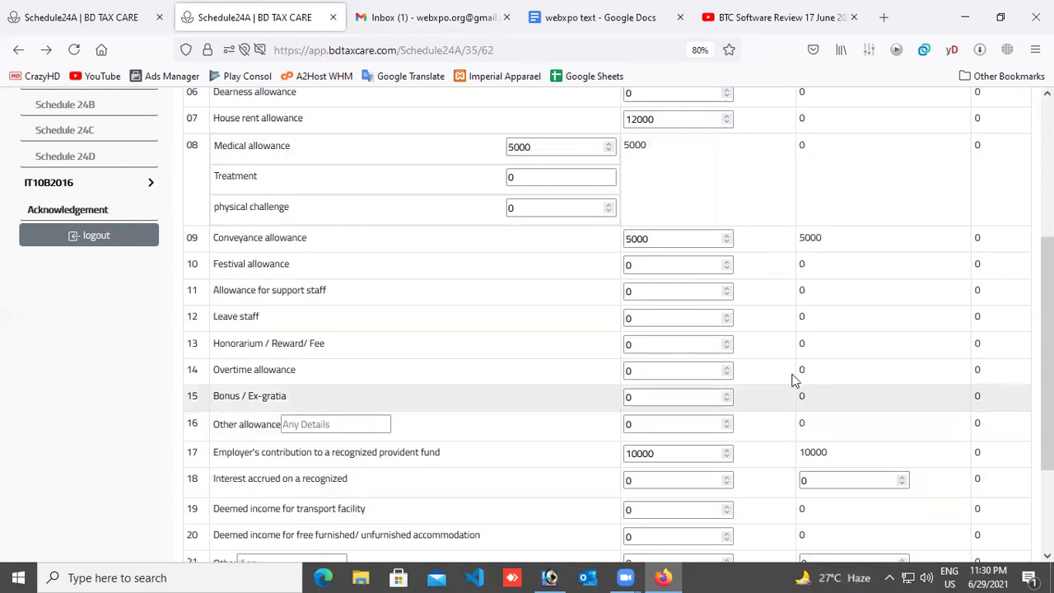
{"action": "scroll", "coordinate": [861, 335], "scroll_direction": "down", "scroll_amount": 3}
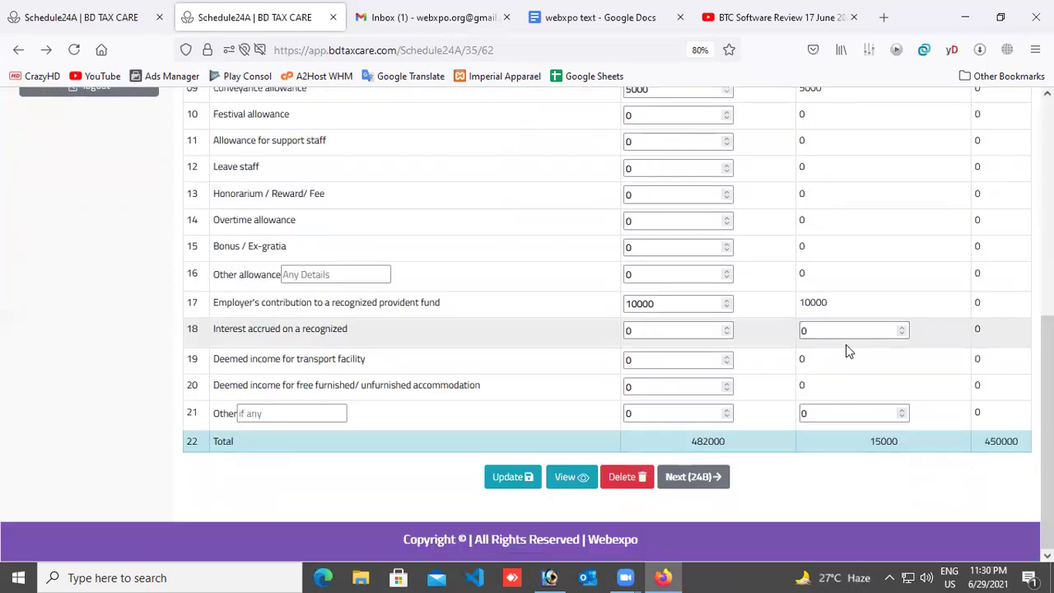